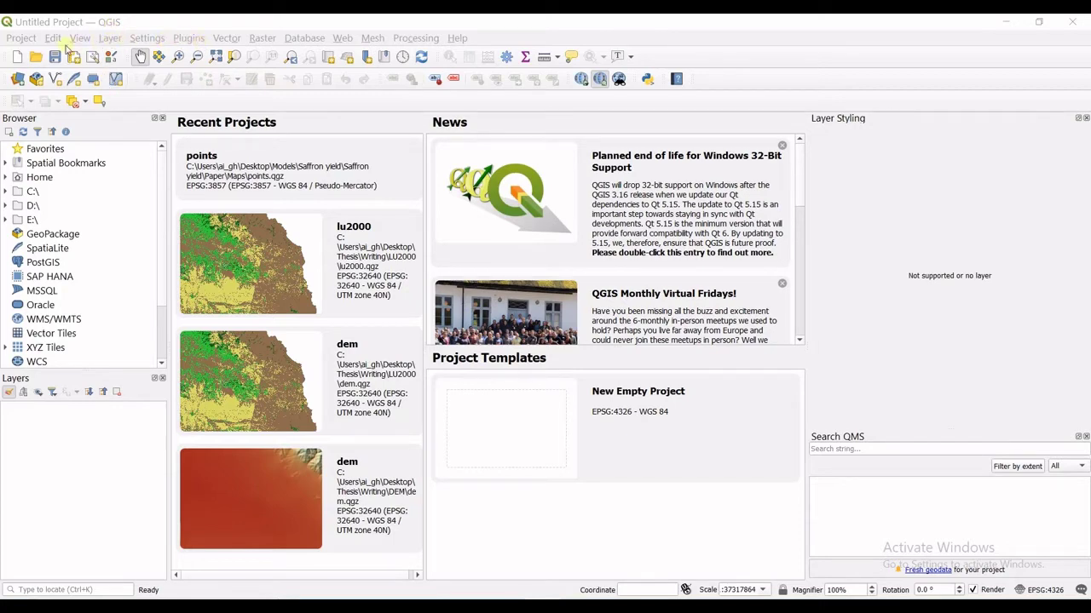
- Start adding a delimited text layer and open the browser for its source file
left_click(109, 41)
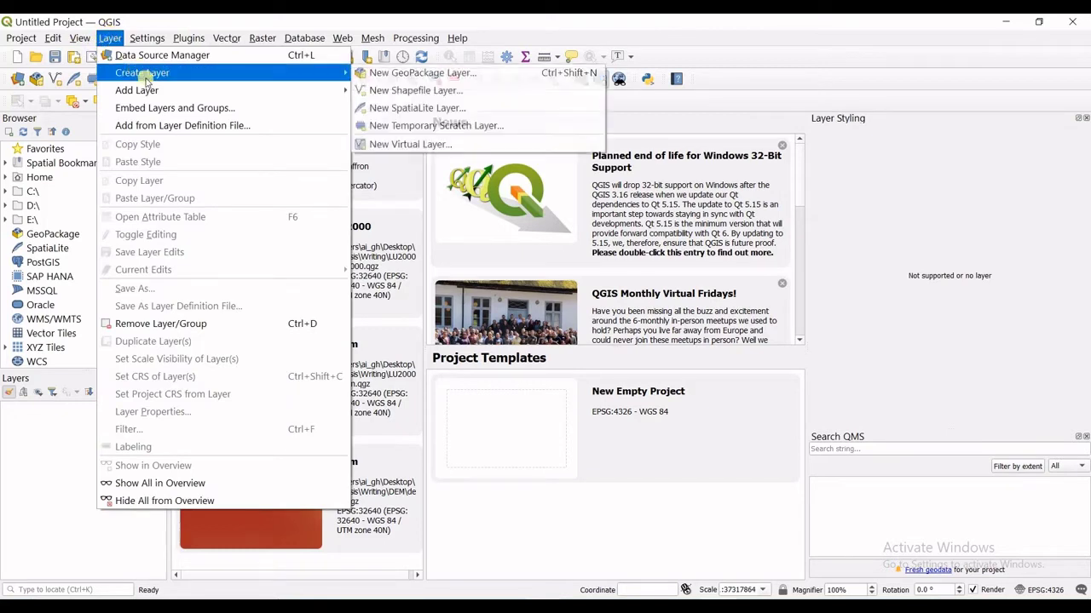
mouse_move(165, 91)
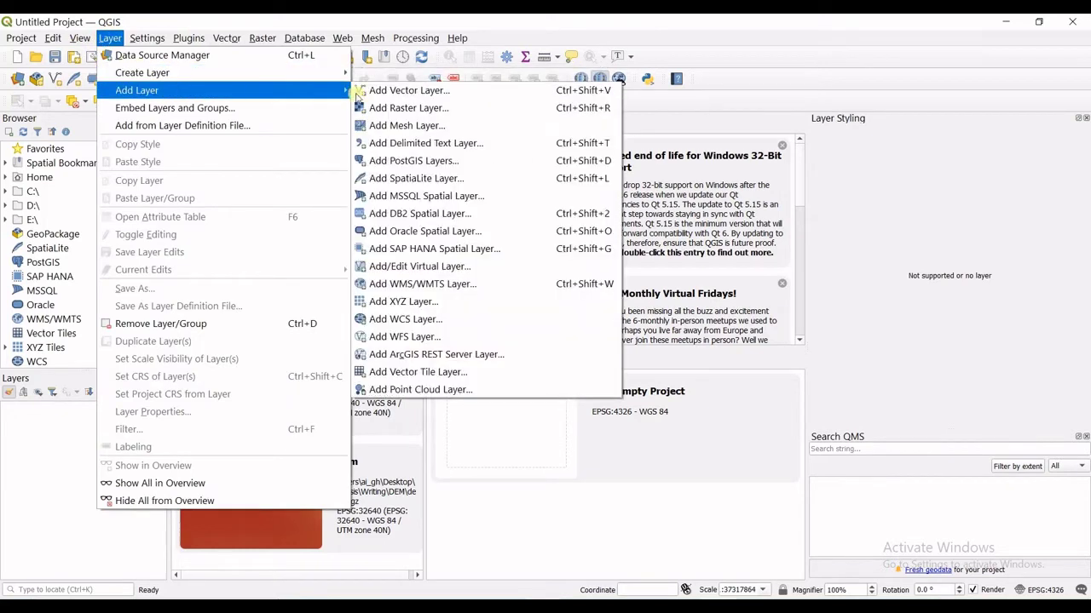
left_click(443, 144)
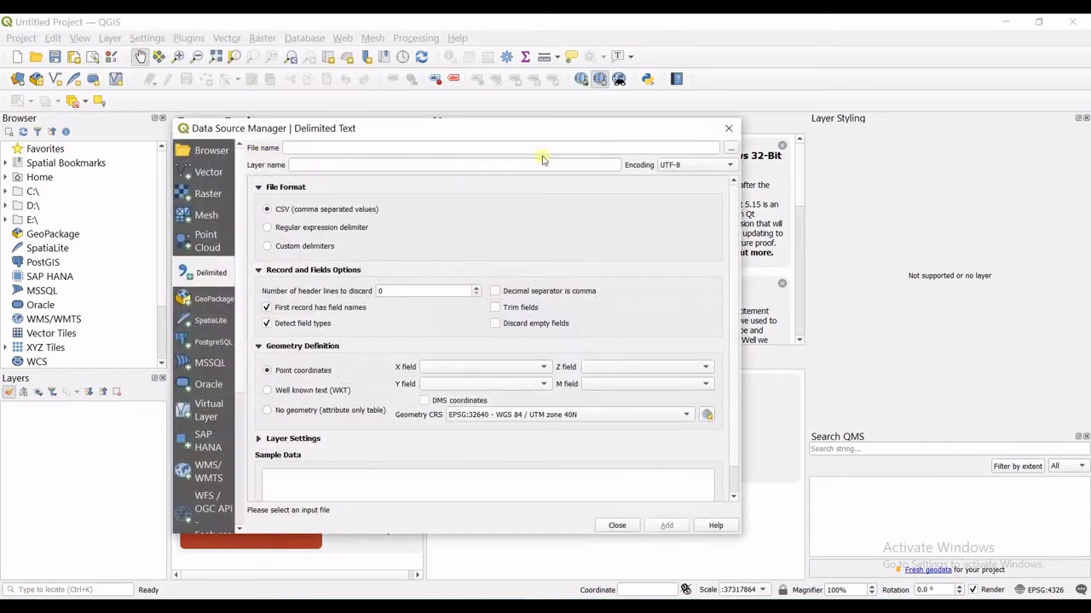
left_click(729, 150)
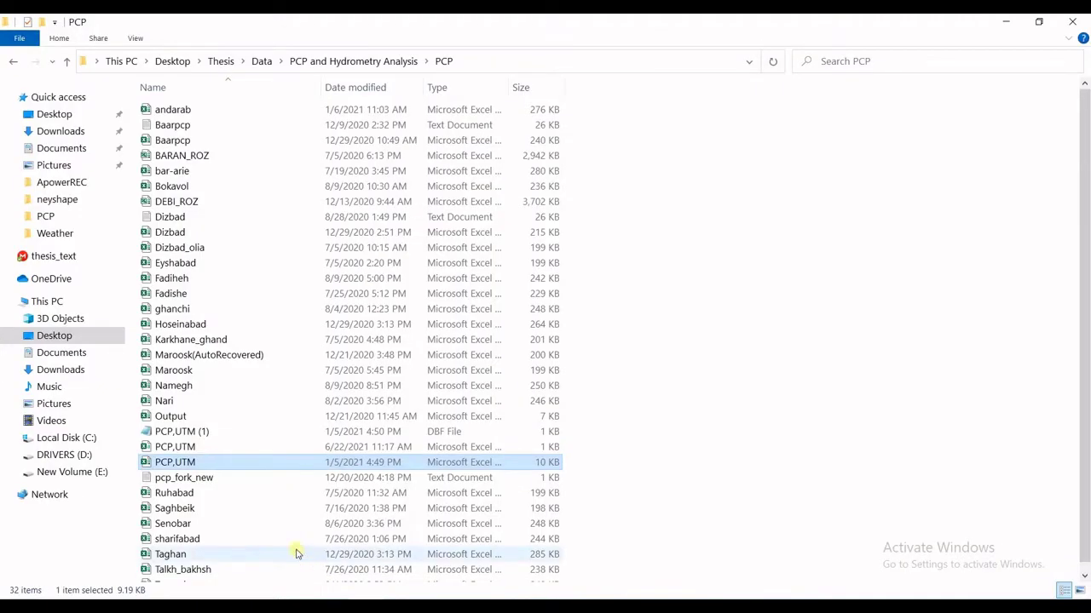
- Open the PCP,UTM workbook from the PCP folder in Excel, dismiss the activation notice and maximize the window
double_click(239, 461)
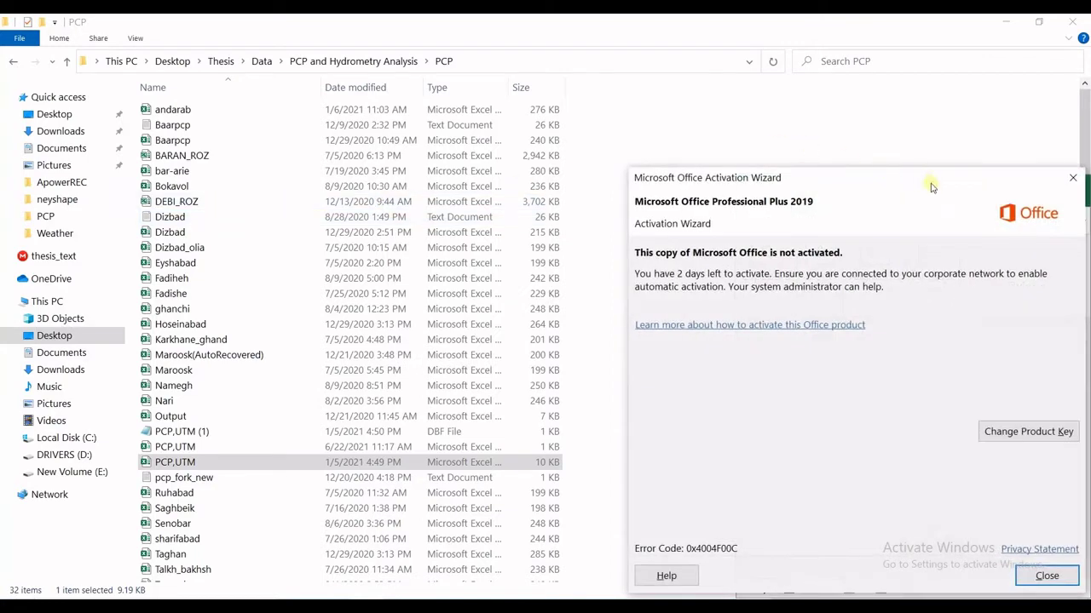
left_click(1069, 178)
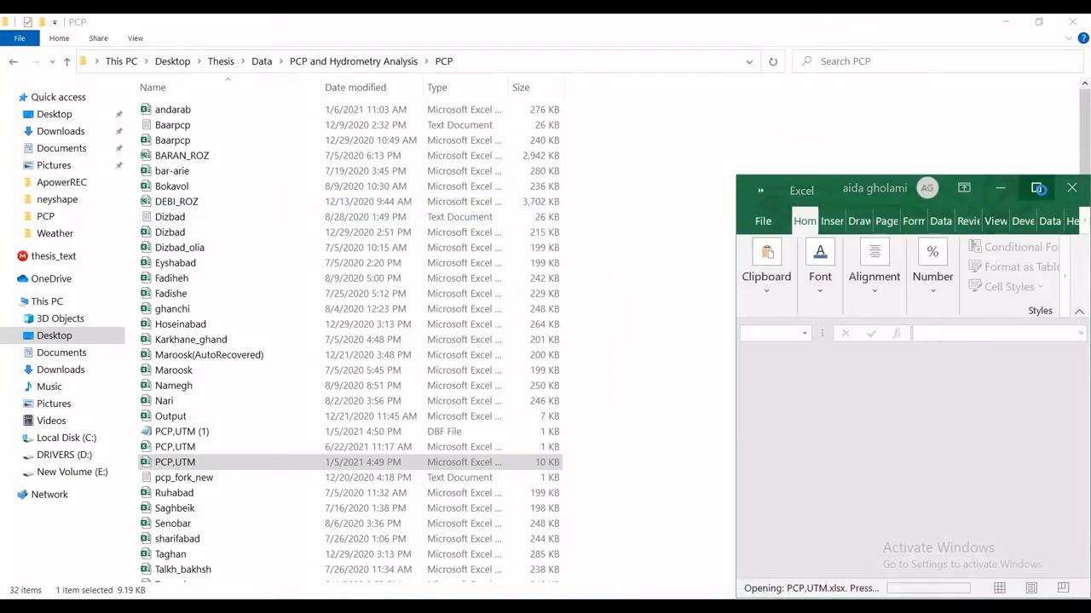
left_click(1034, 187)
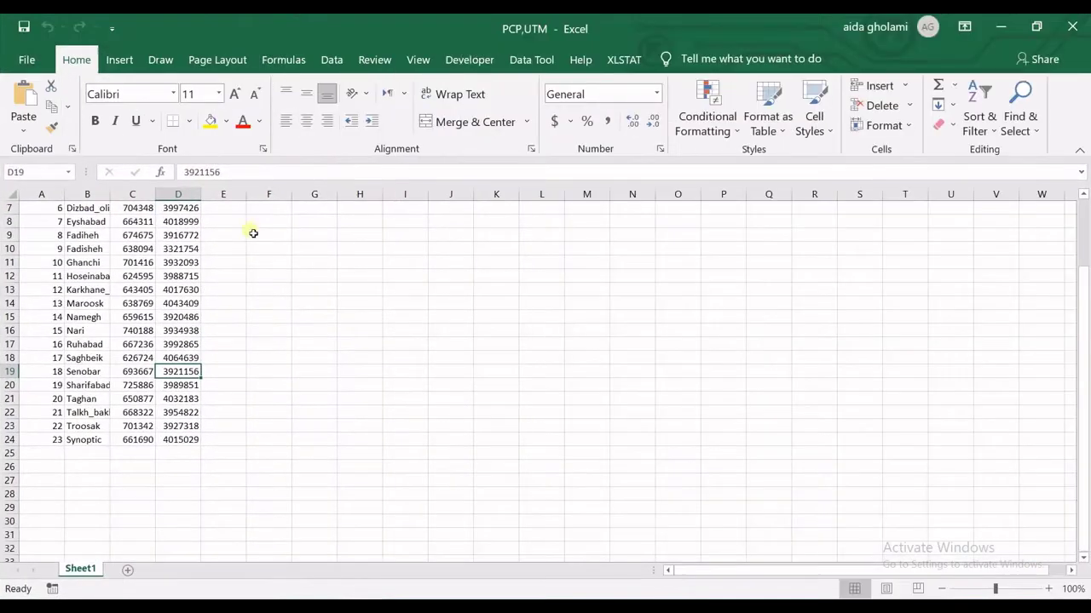
- Check the CSV UTF-8 (Comma delimited) file type for saving a copy of the workbook, and close it without saving
left_click(27, 59)
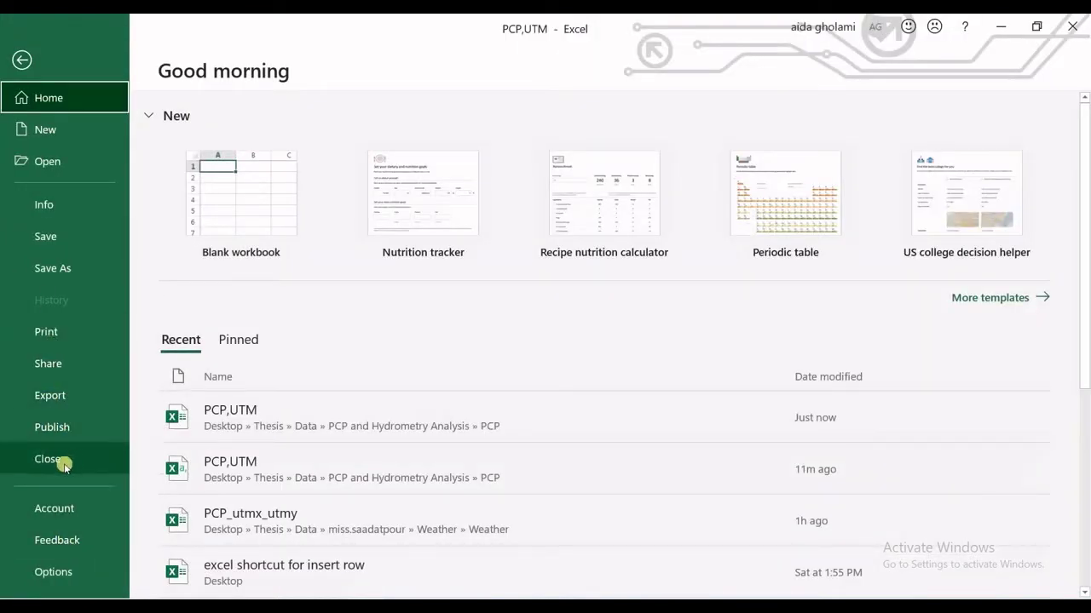
left_click(67, 267)
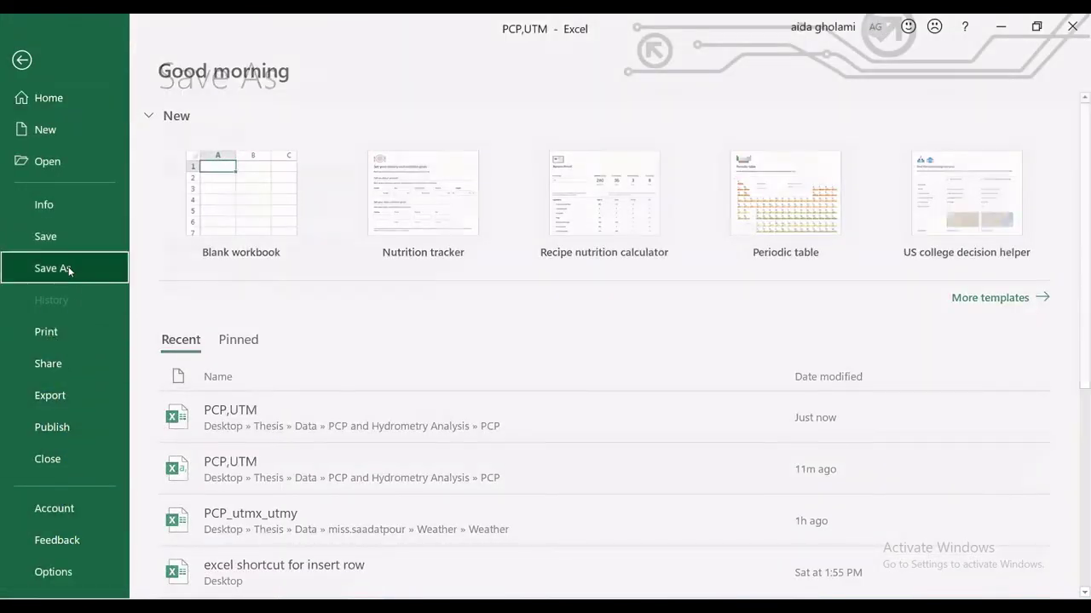
left_click(548, 211)
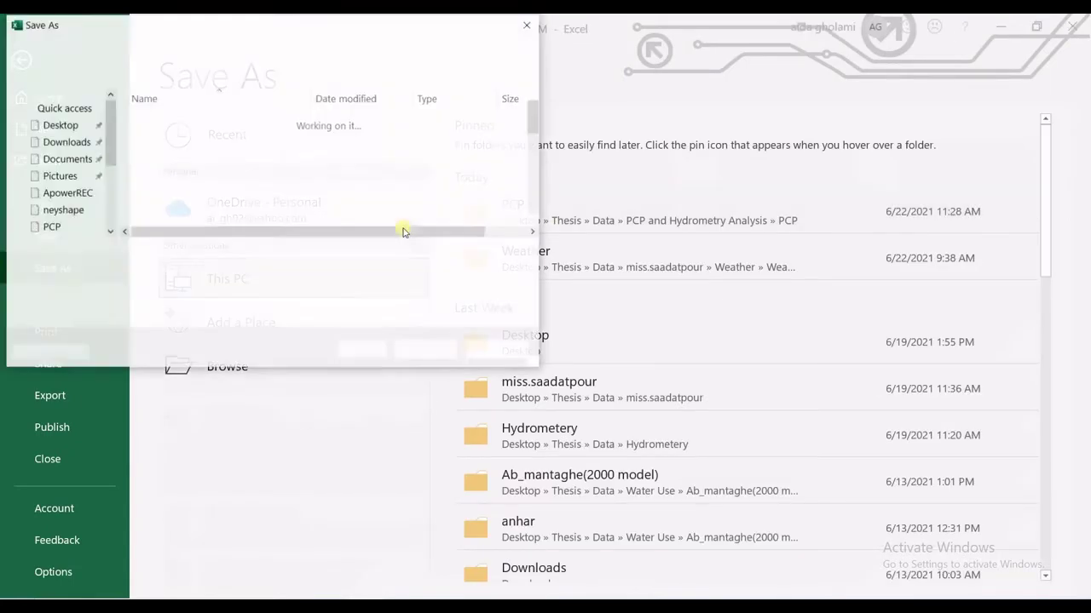
left_click(495, 276)
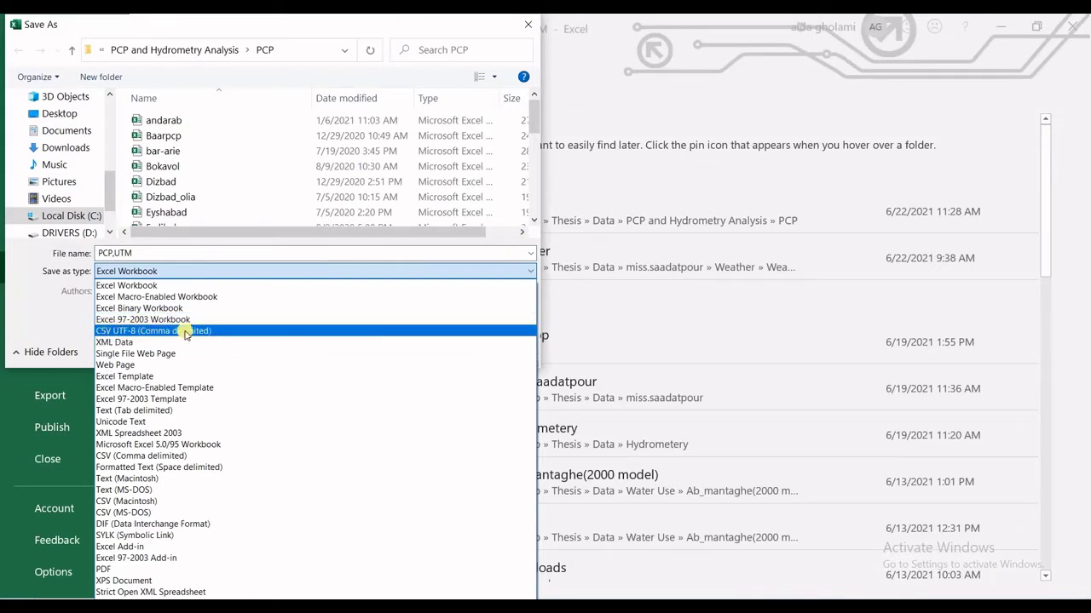
left_click(530, 26)
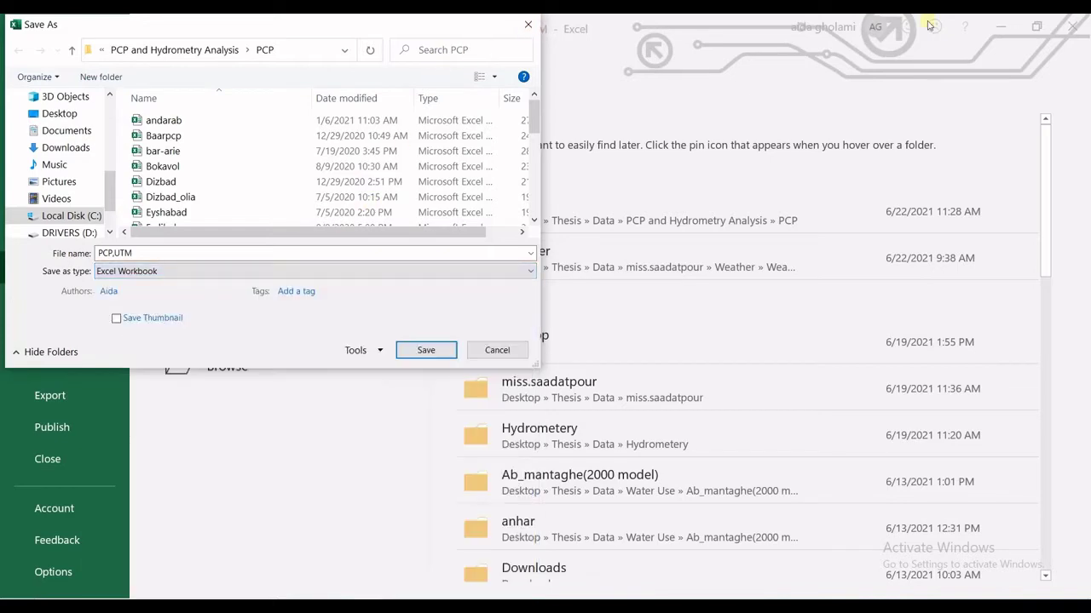
left_click(533, 29)
left_click(1072, 26)
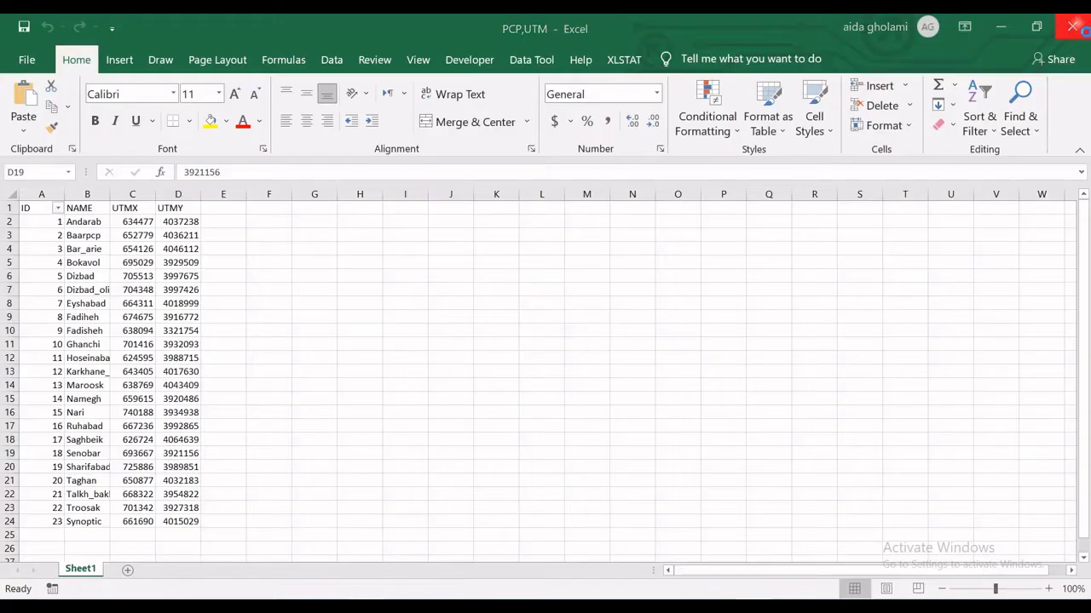
- Switch back to QGIS and load the PCP,UTM CSV file as the delimited text source
left_click(682, 606)
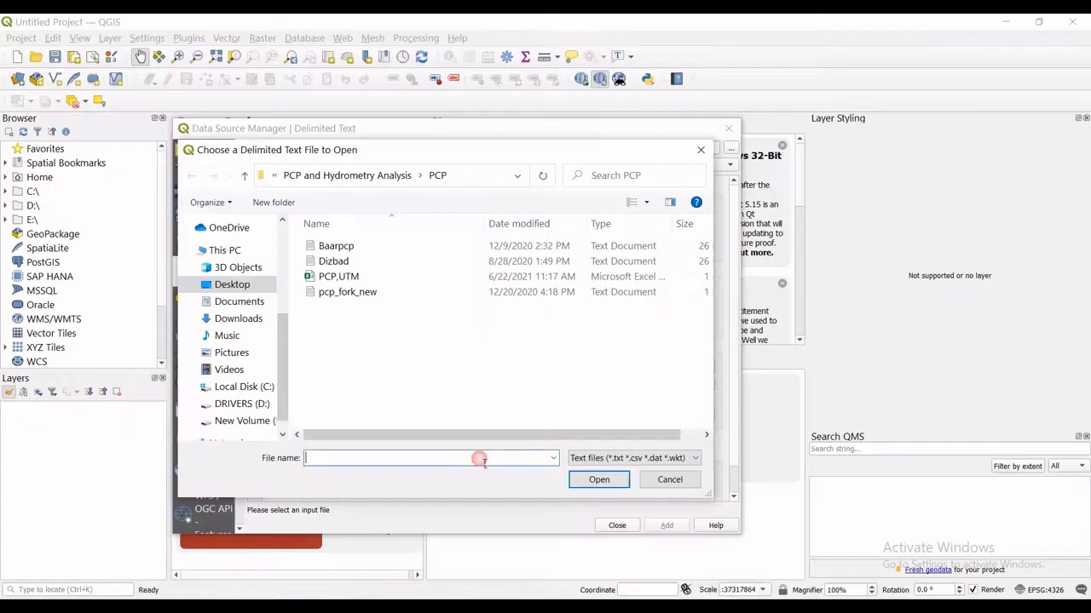
left_click(384, 281)
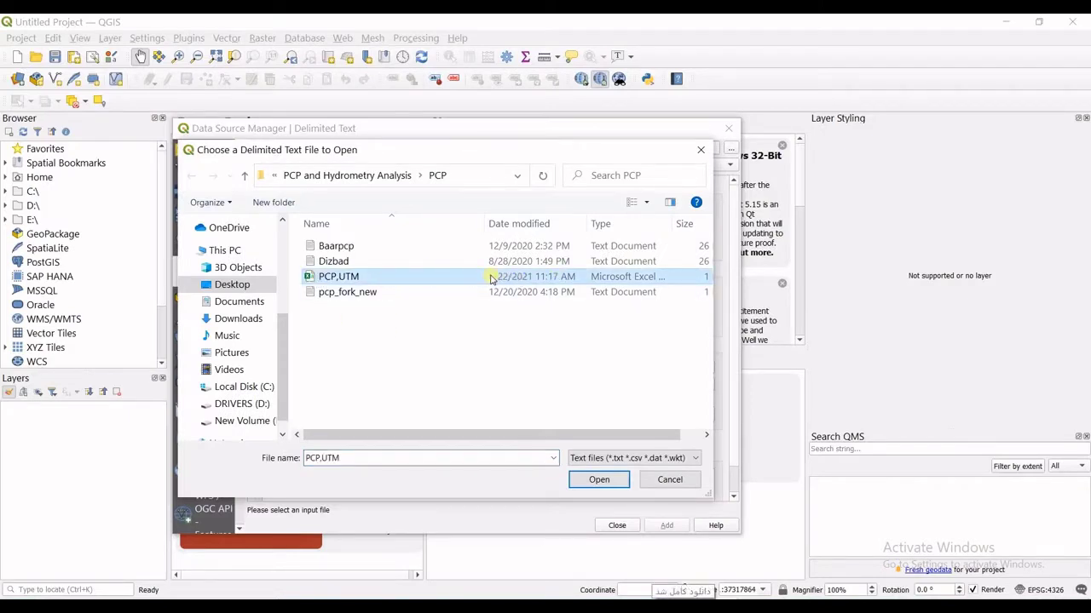
left_click(596, 481)
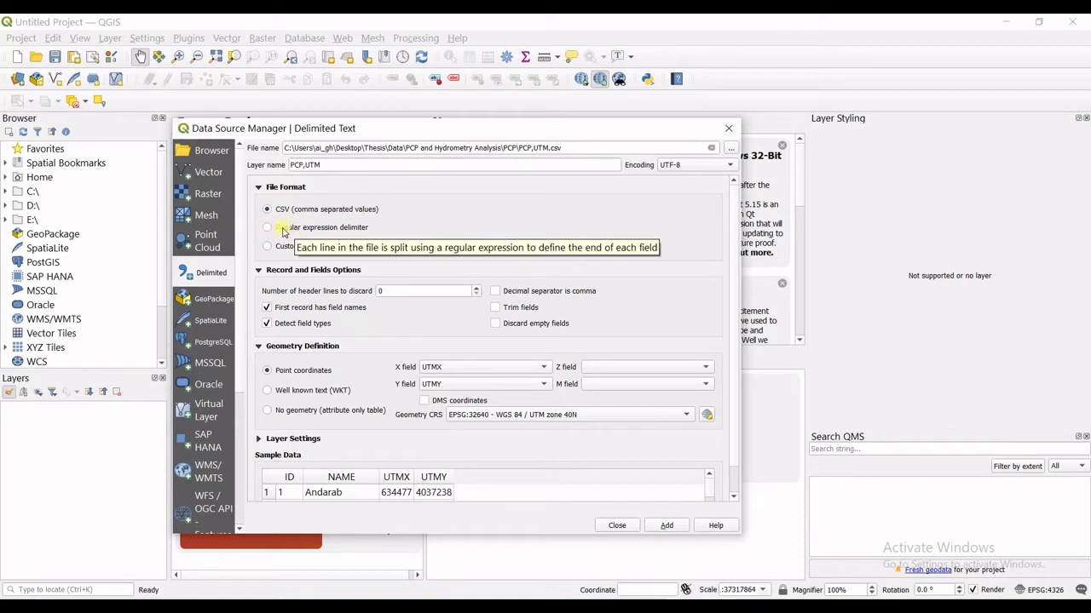
- Try the regular expression delimiter on the file, and return the file format to CSV (comma separated values)
left_click(323, 232)
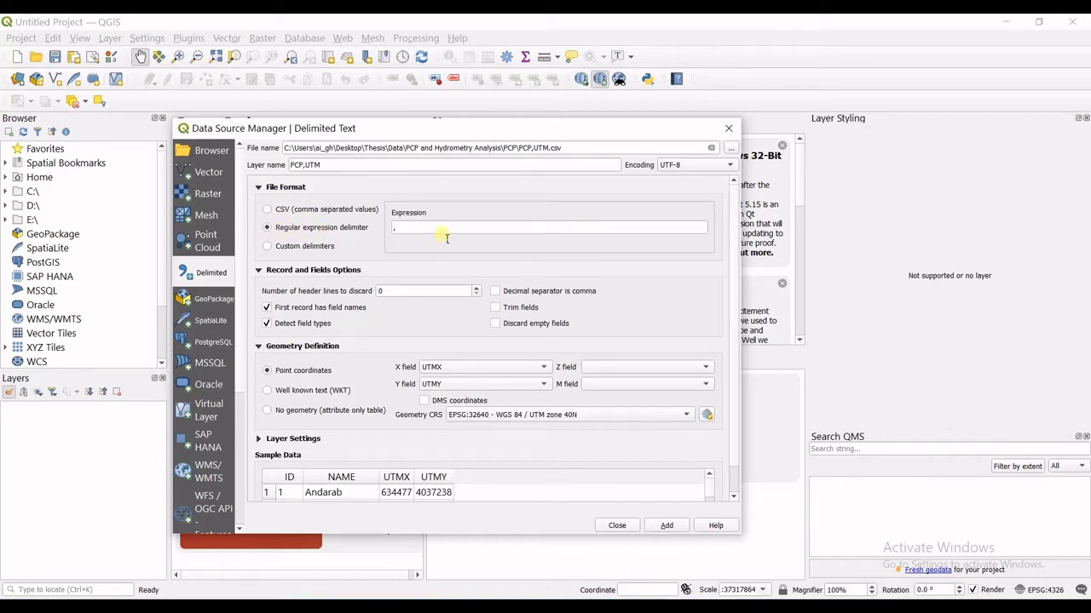
left_click(394, 229)
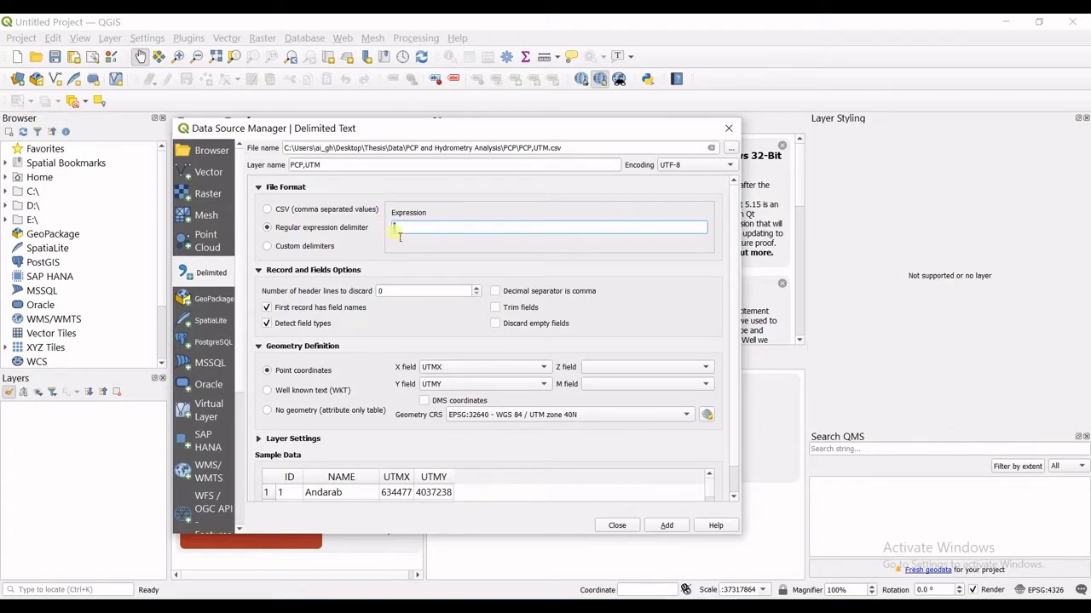
type("|")
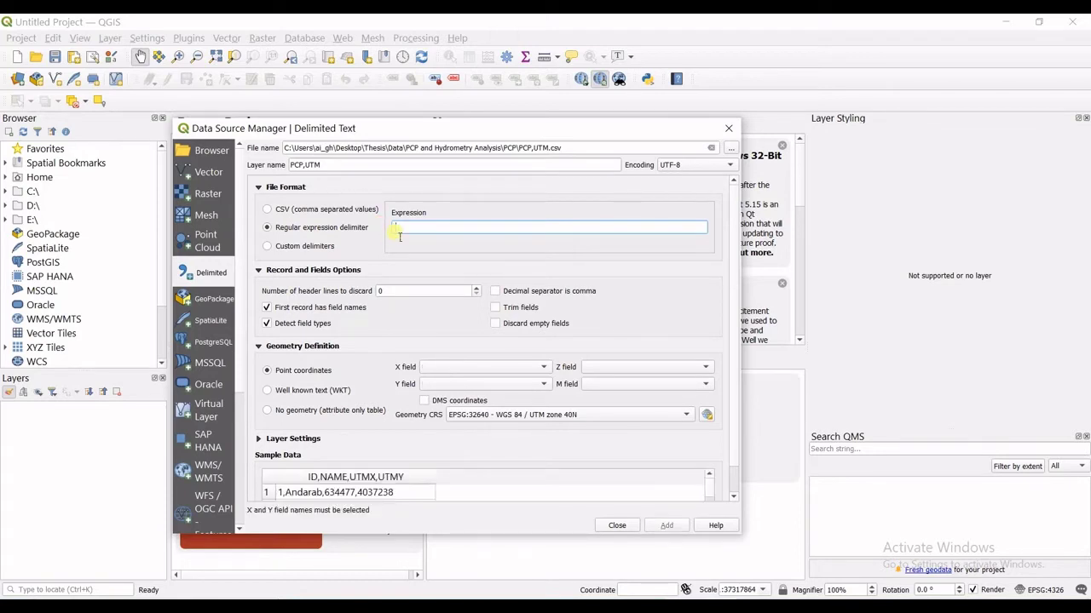
type(",")
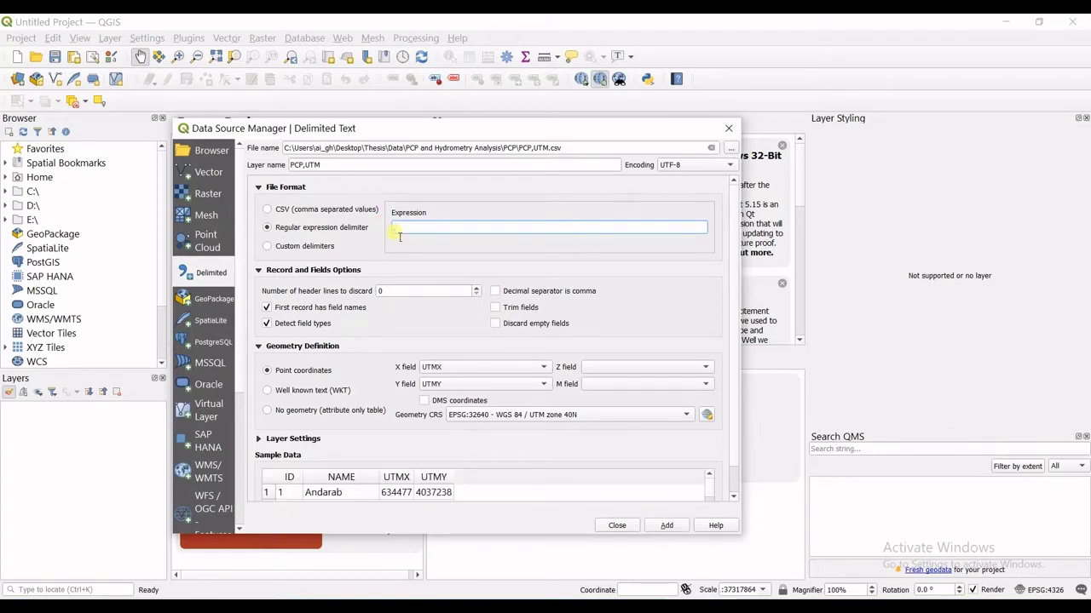
key("BackSpace")
left_click(351, 211)
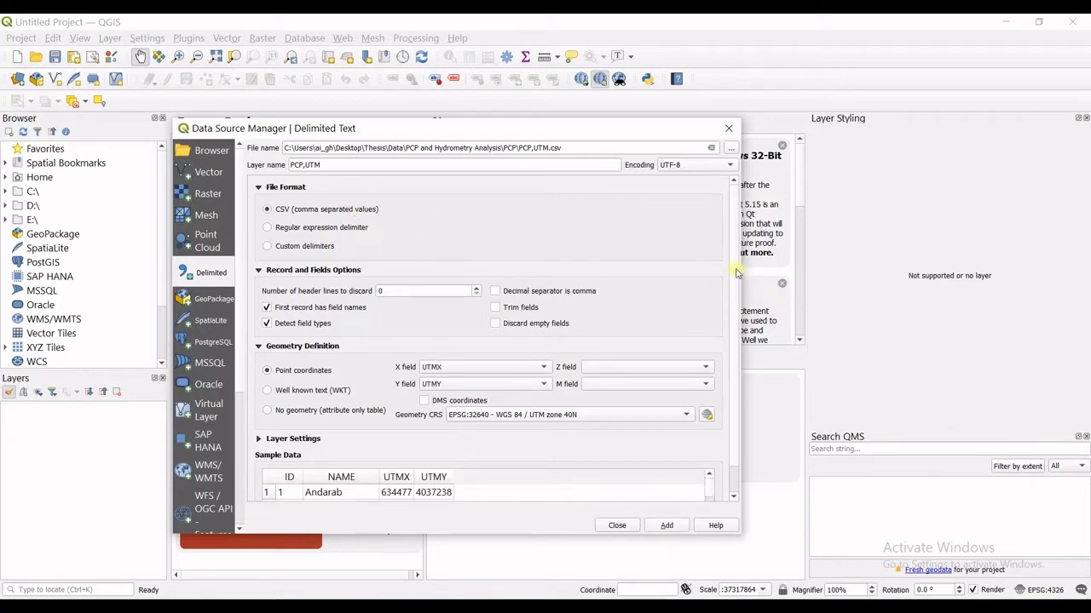
scroll(731, 286, "down", 1)
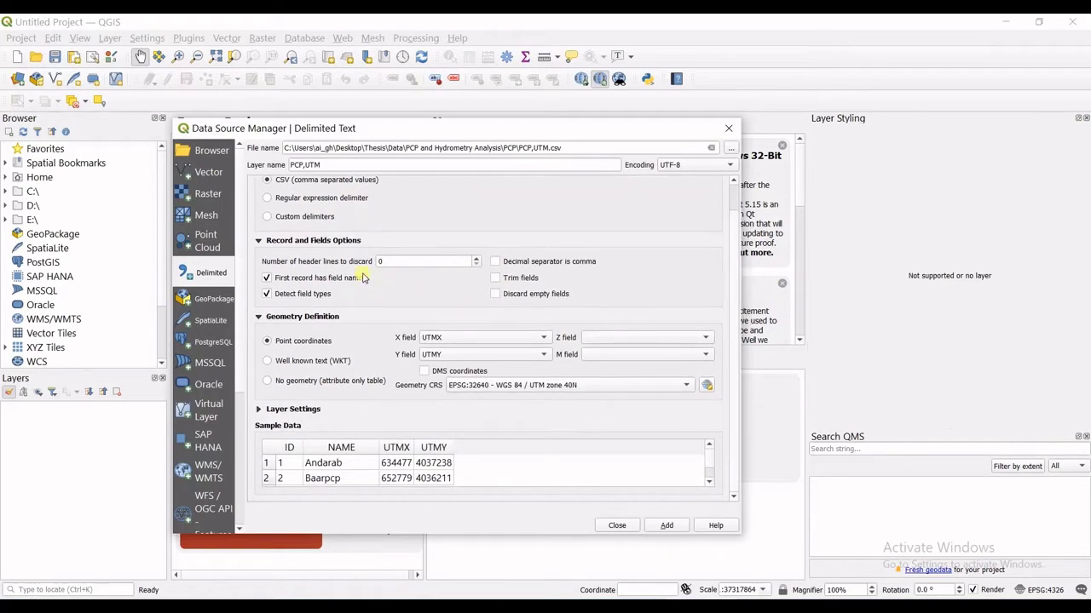
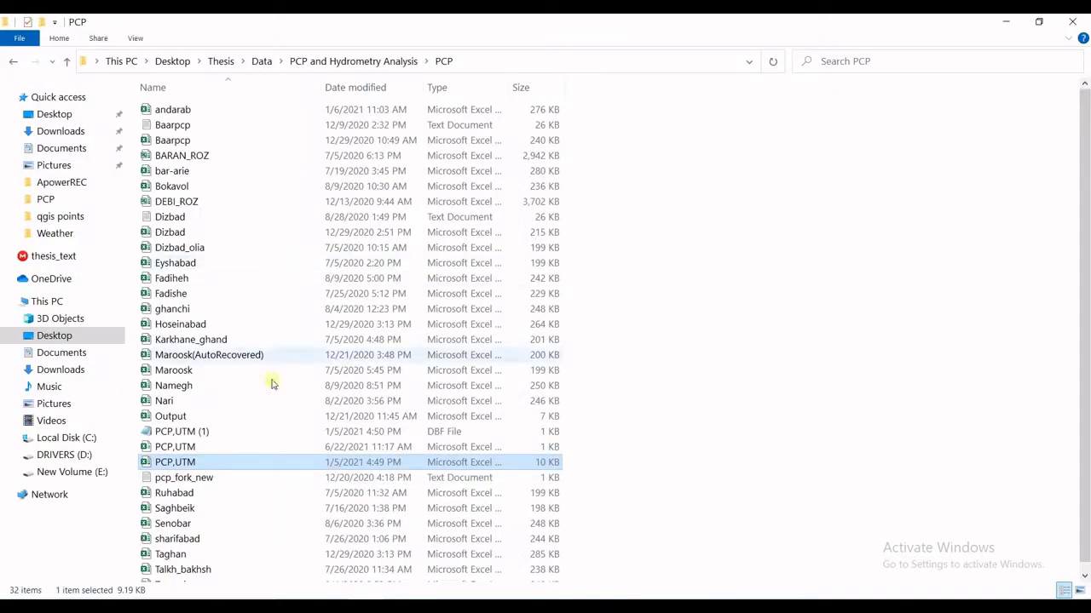
- Open the PCP,UTM workbook in Excel again and copy the station table with its headers, cells A1:D24
left_click(237, 462)
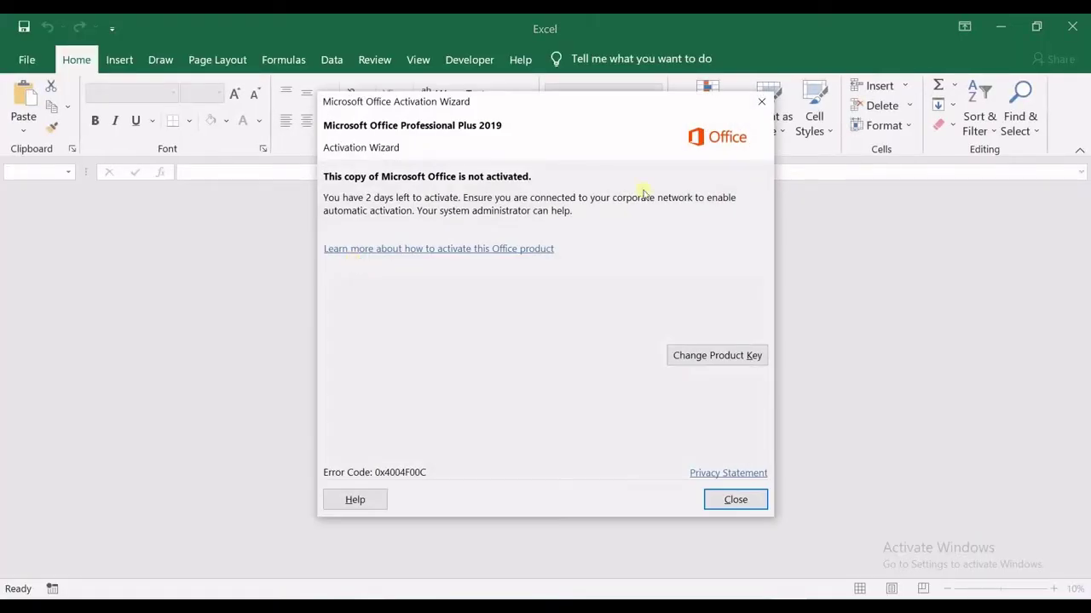
left_click(761, 100)
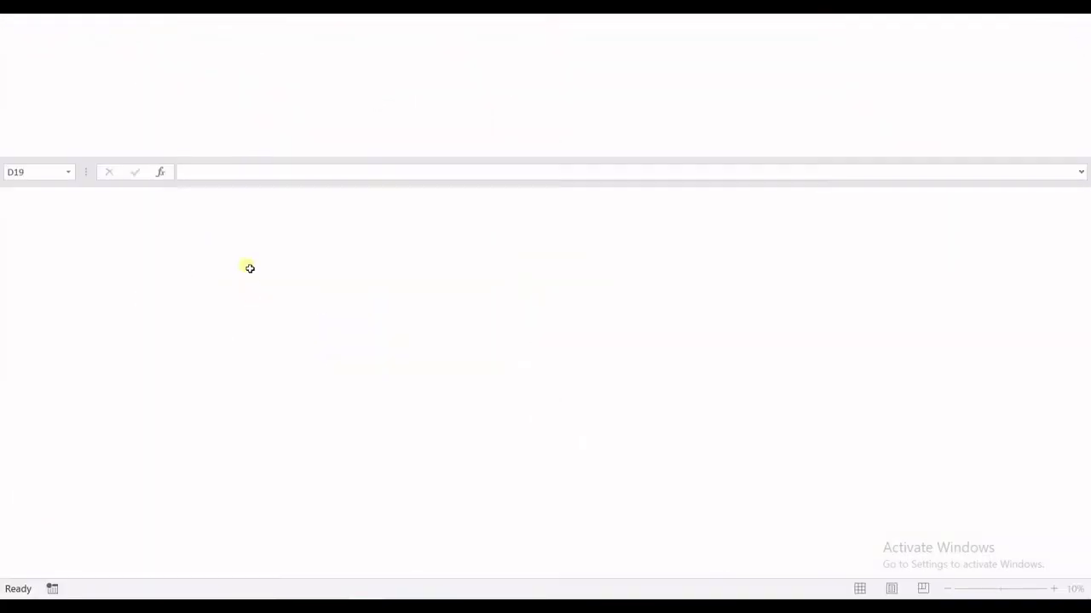
scroll(55, 241, "up", 2)
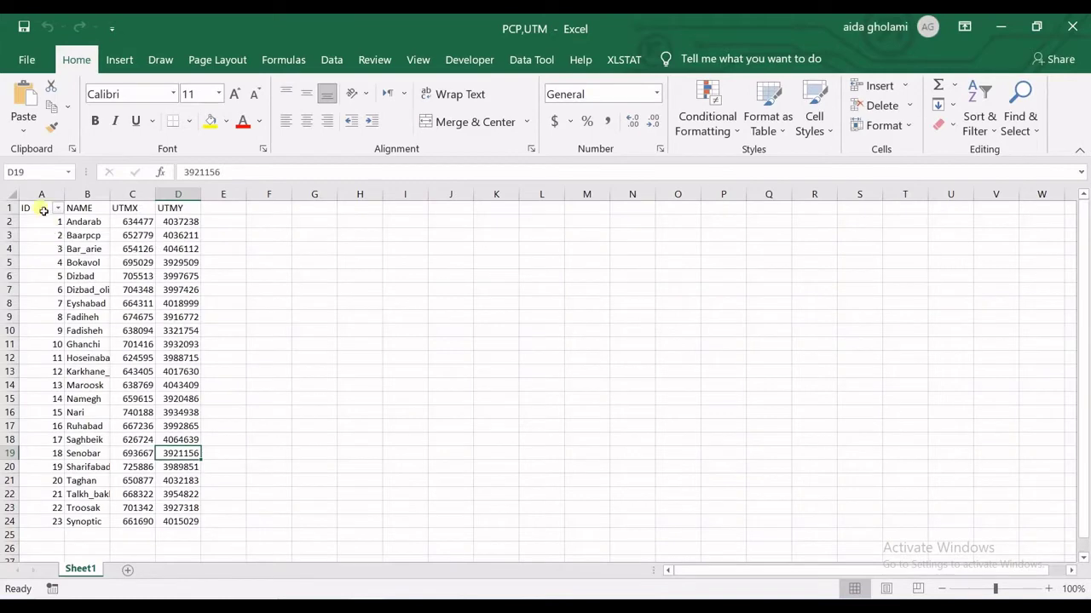
left_click_drag(44, 211, 179, 520)
key("ctrl+c")
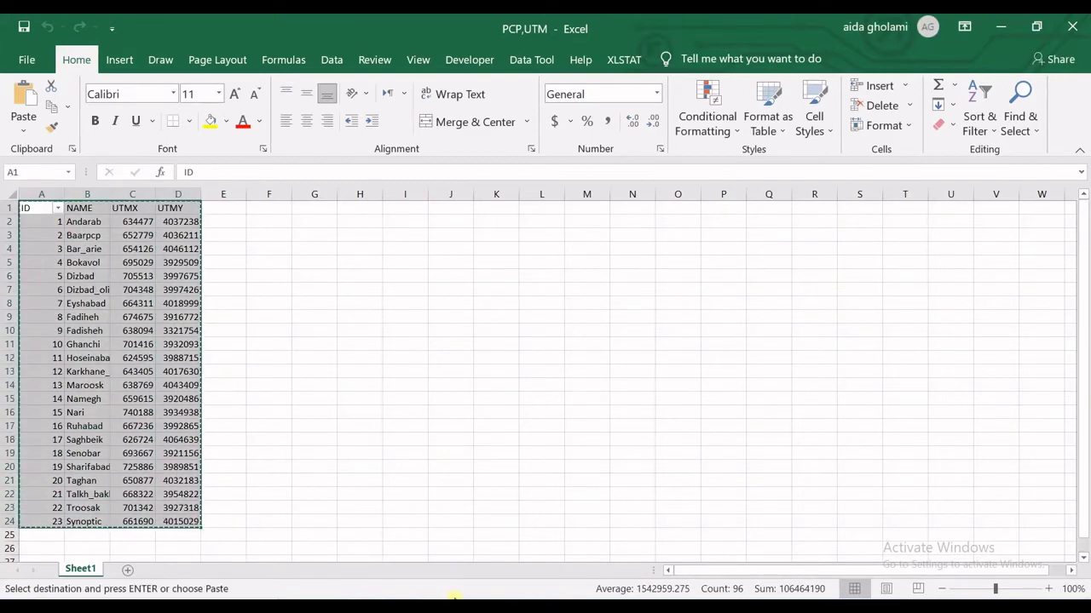
- Paste the copied station table into an empty Notepad document
mouse_move(456, 599)
left_click(645, 573)
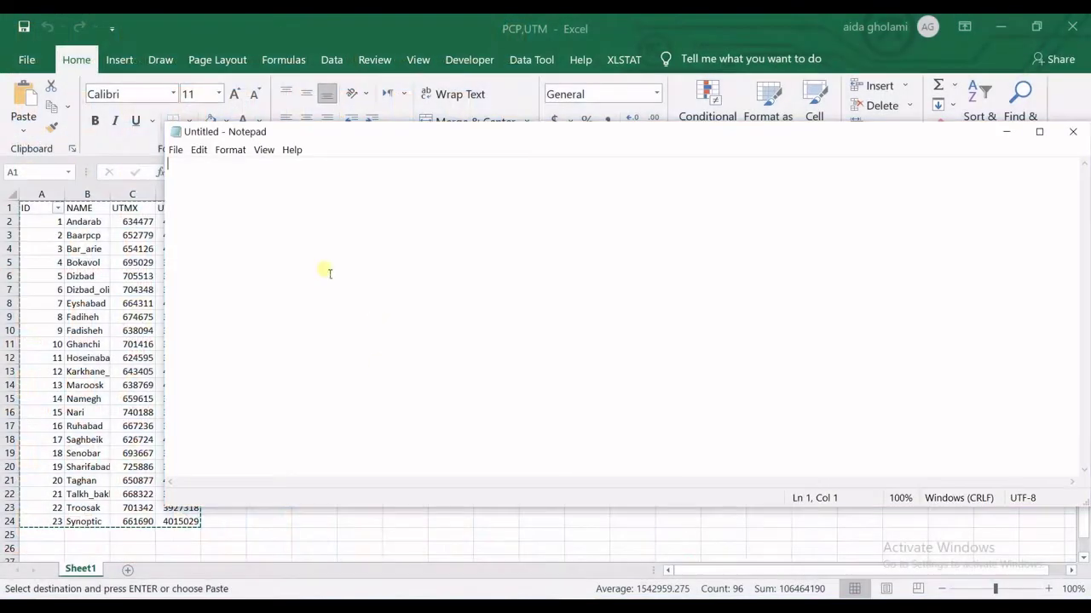
key("ctrl+v")
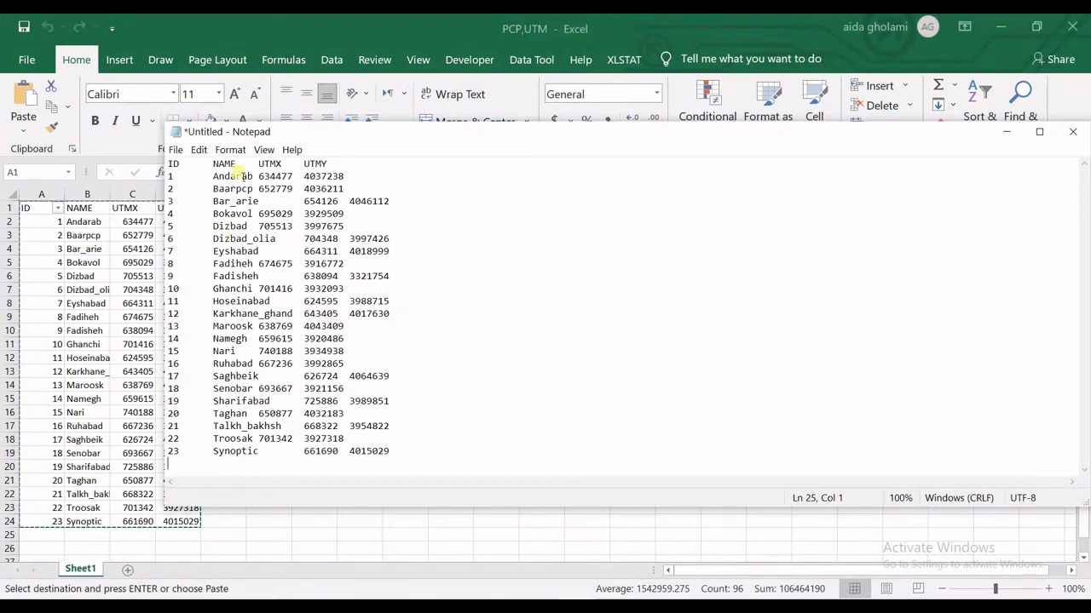
- Save the Notepad document to the Desktop as tex_pcp, close it and return to the delimited text dialog in QGIS
key("ctrl+s")
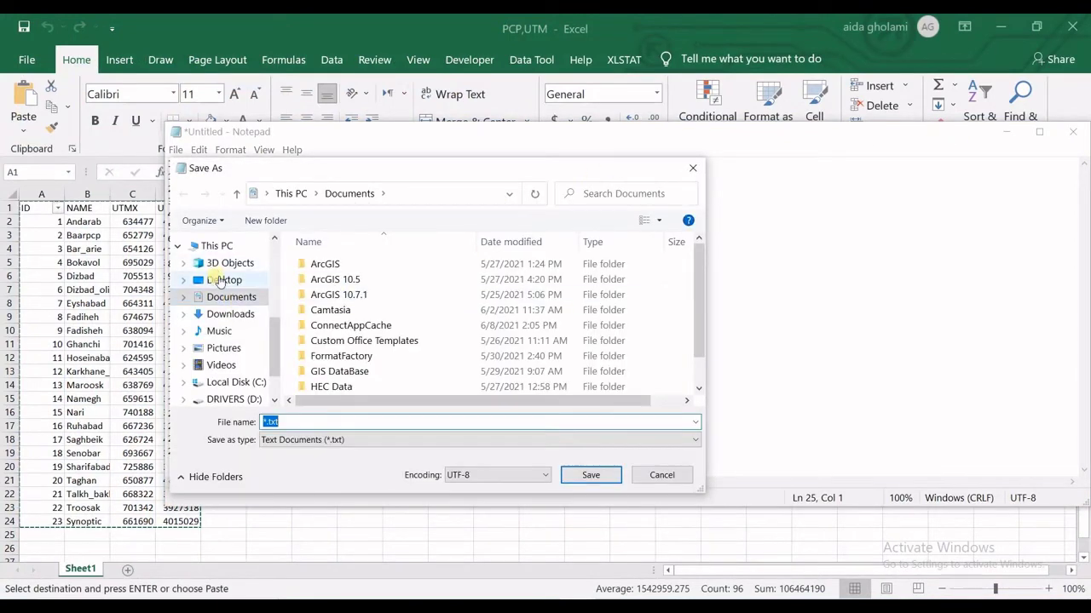
left_click(220, 281)
scroll(451, 293, "down", 5)
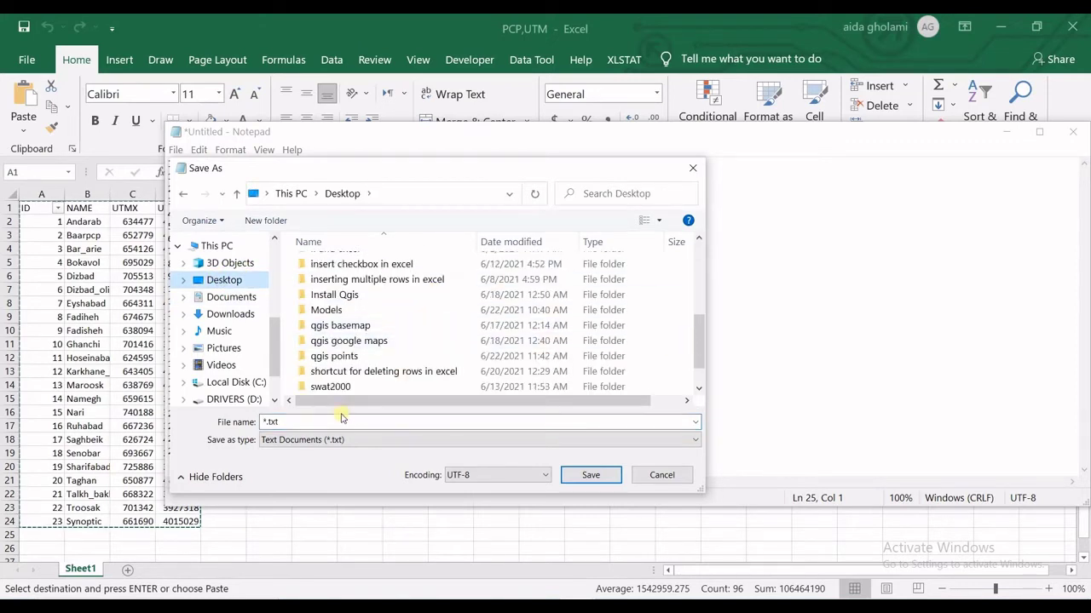
double_click(279, 425)
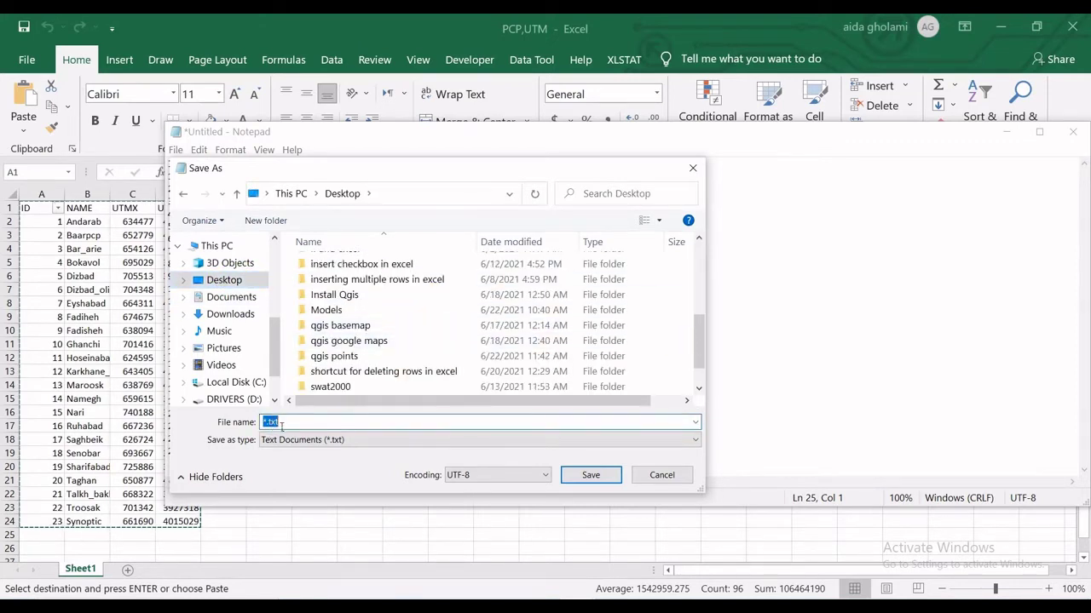
type("tex_pcp")
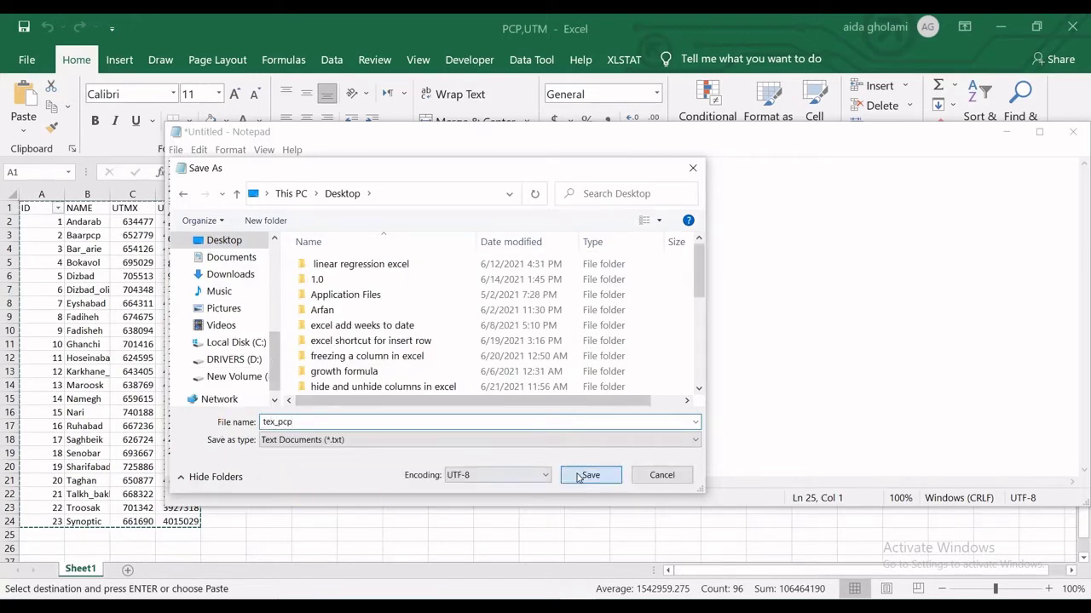
left_click(573, 473)
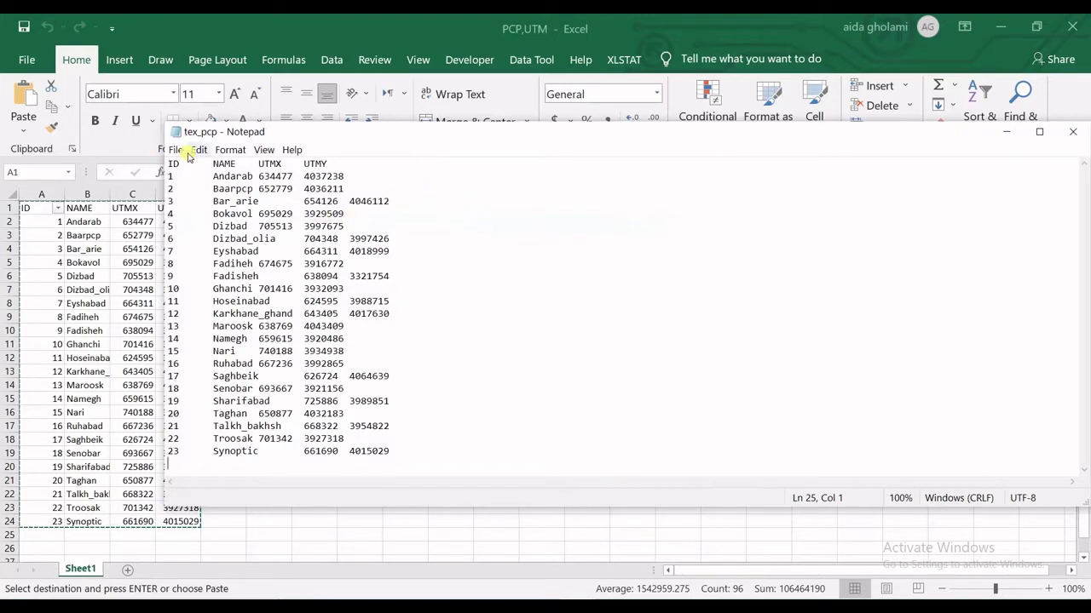
left_click(1073, 131)
left_click(732, 537)
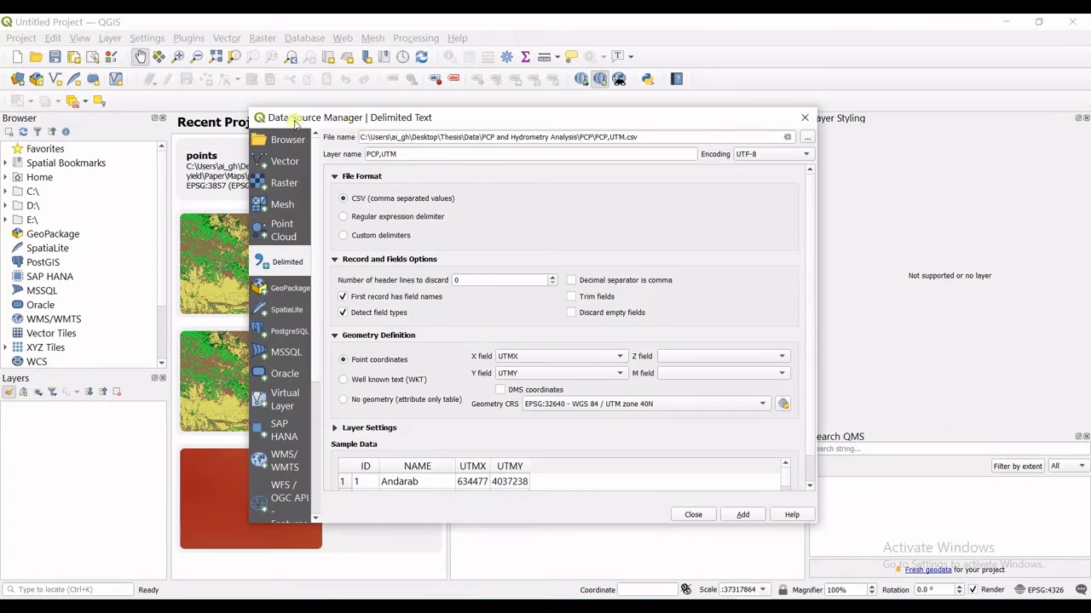
- Load the tex_pcp text file from the Desktop as the delimited text source
left_click(807, 139)
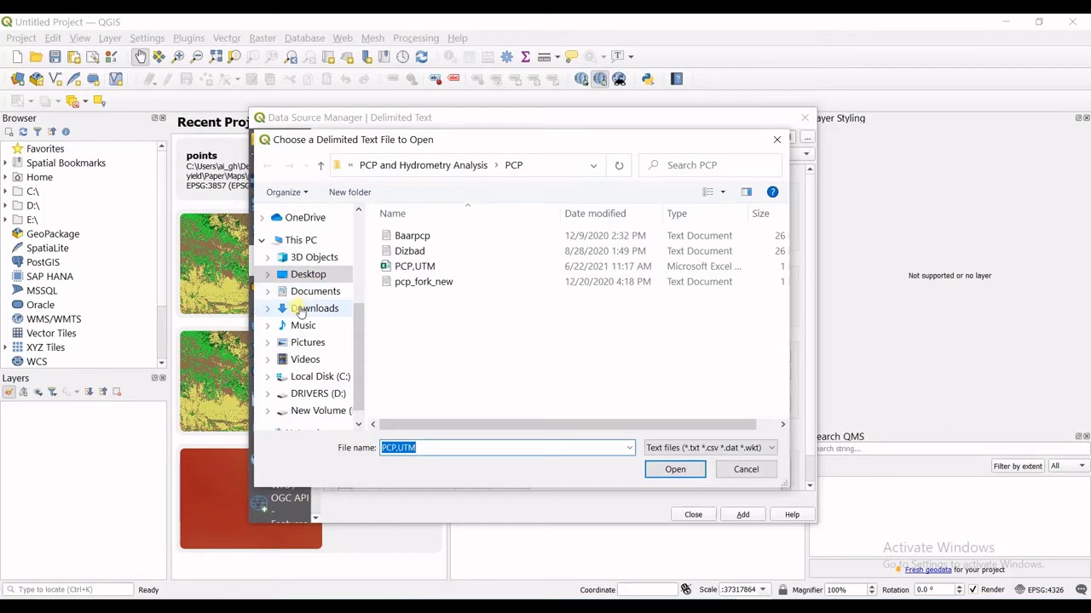
left_click(303, 275)
scroll(503, 334, "down", 1)
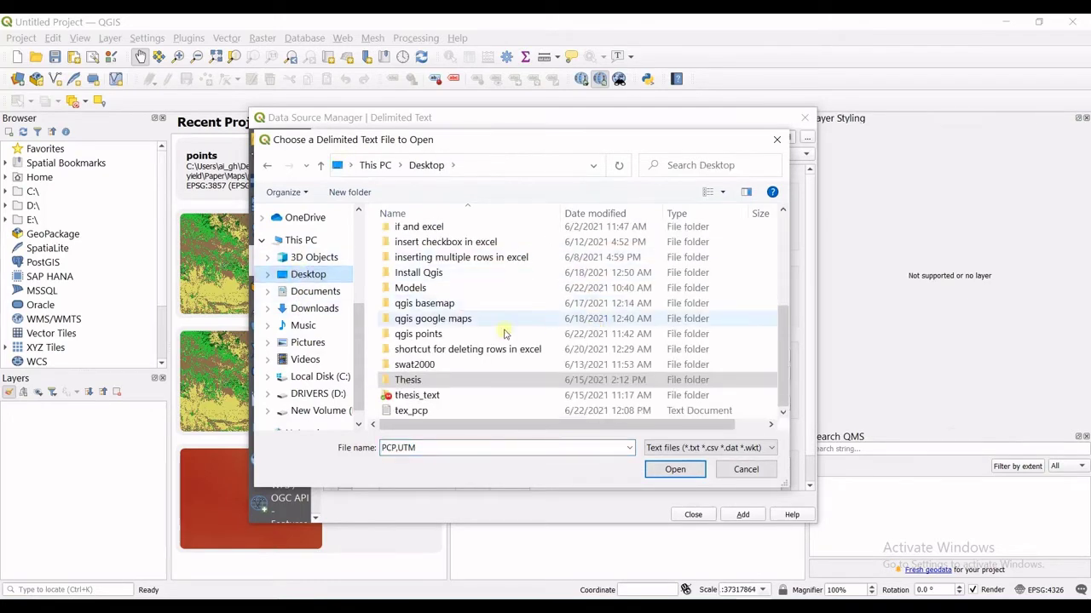
scroll(417, 381, "up", 4)
scroll(417, 381, "down", 4)
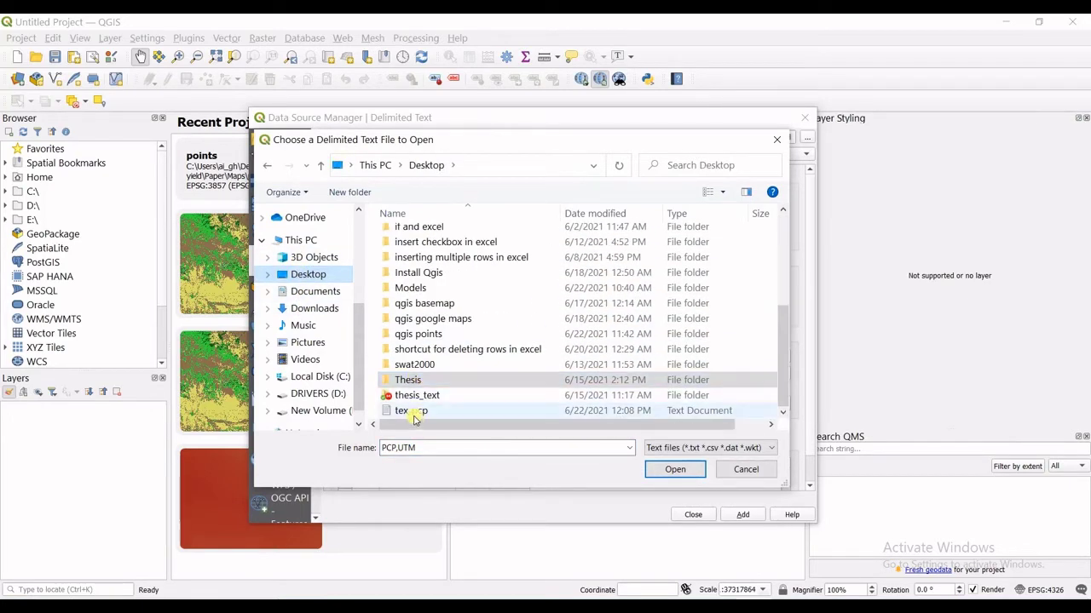
left_click(415, 413)
left_click(673, 469)
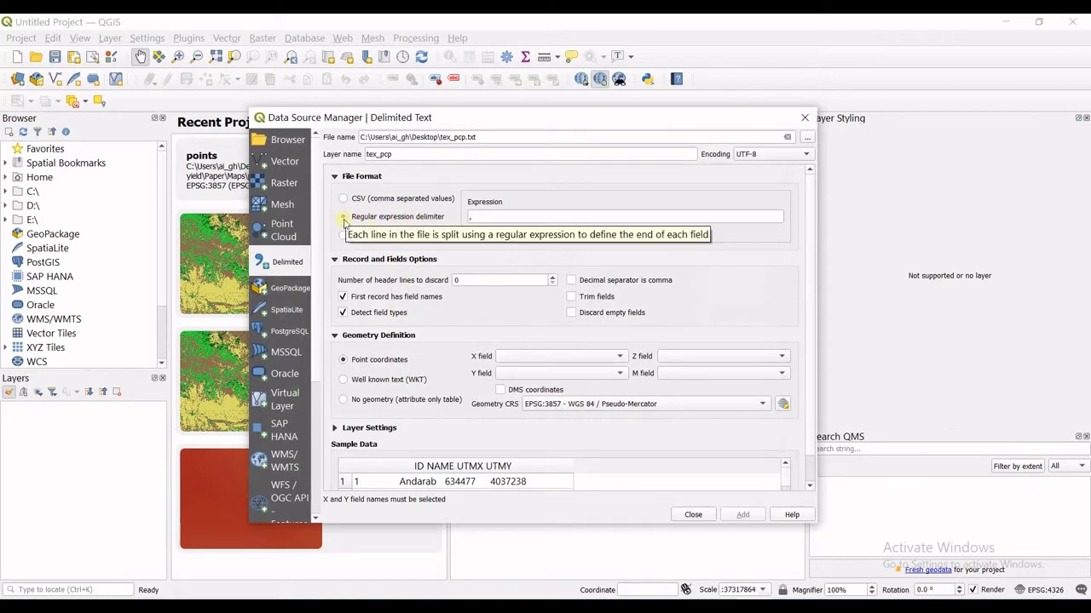
- Try the regular expression delimiter on the text file, clearing the expression and entering a comma again
left_click(343, 218)
left_click(477, 217)
key("BackSpace")
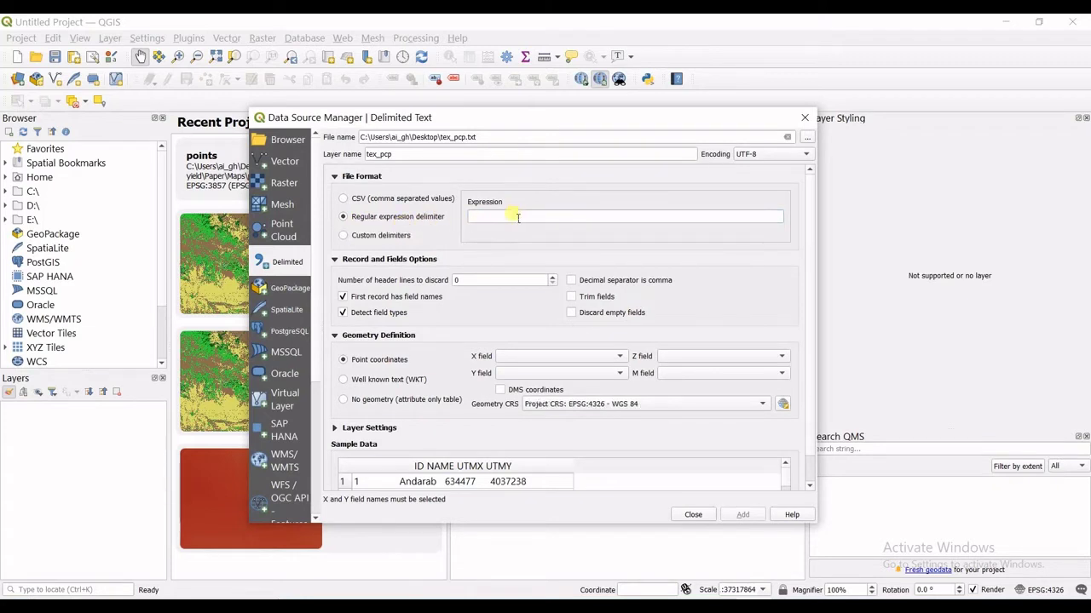
left_click(517, 218)
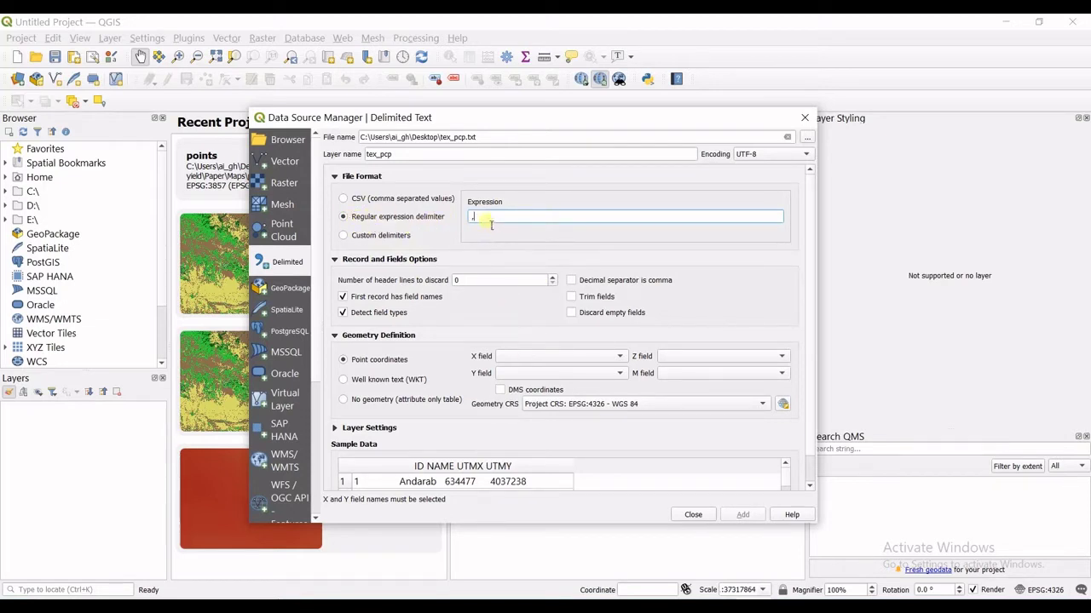
scroll(568, 351, "down", 1)
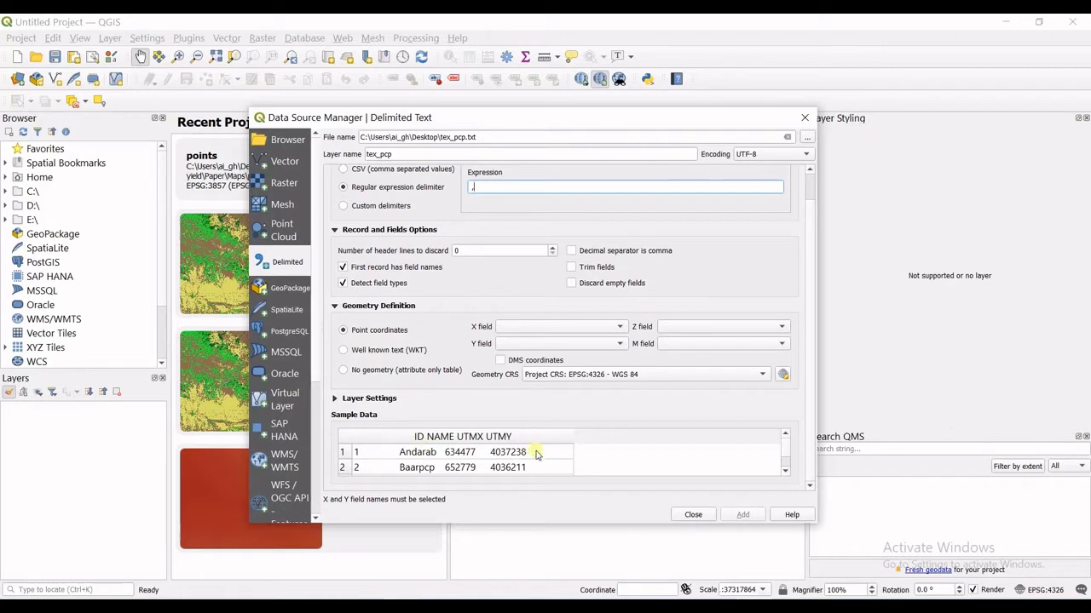
- Switch the file format to custom delimiters, try semicolon, comma and space, and return to the Tab delimiter
left_click(343, 207)
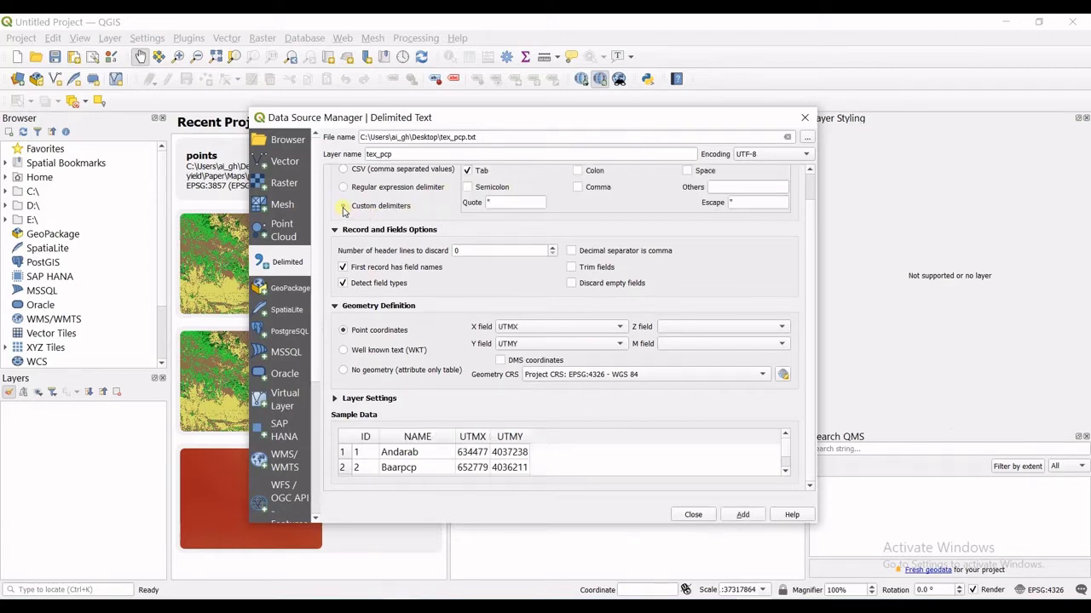
left_click(466, 172)
left_click(466, 172)
left_click(466, 186)
left_click(466, 170)
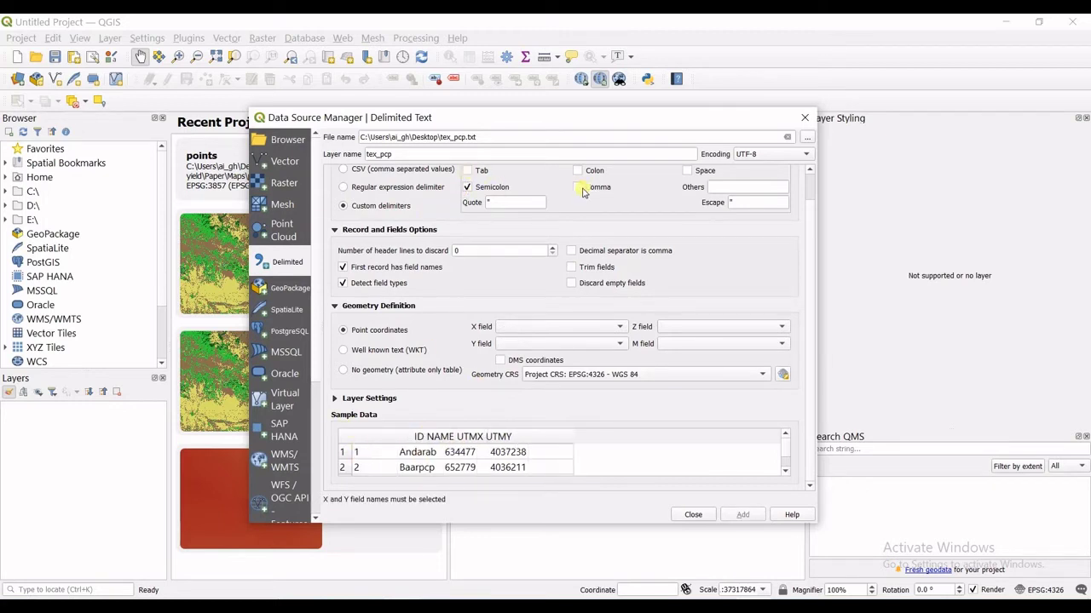
left_click(579, 188)
left_click(469, 187)
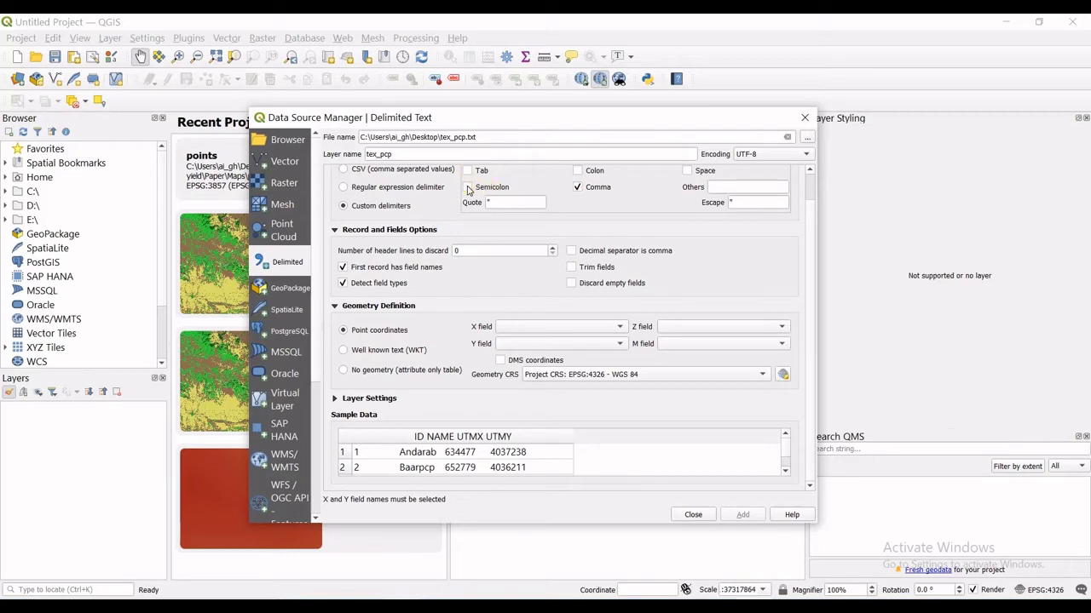
left_click(579, 187)
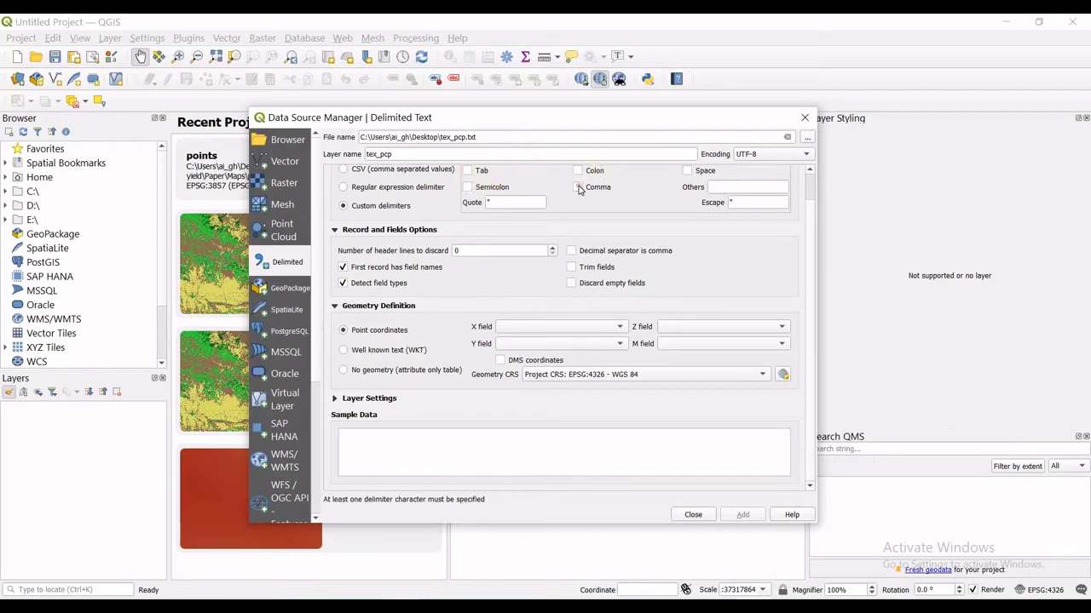
left_click(688, 173)
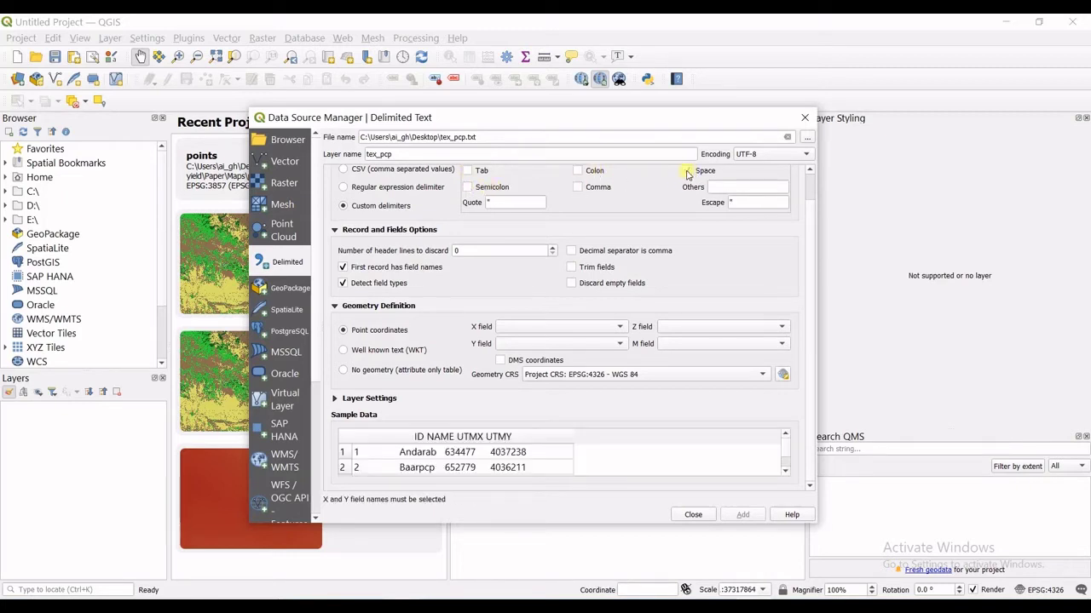
left_click(689, 172)
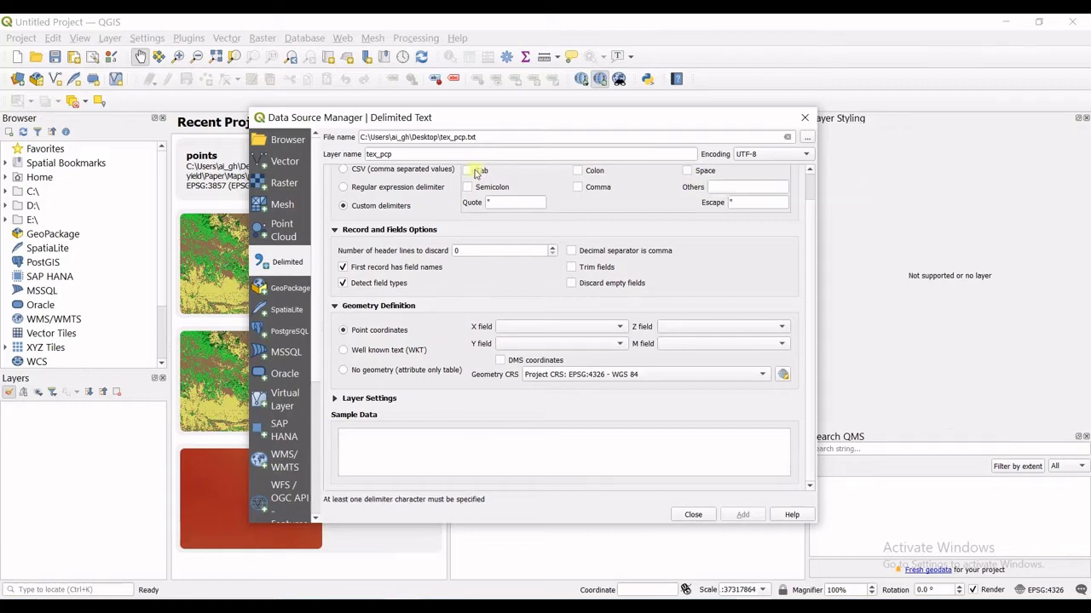
left_click(467, 171)
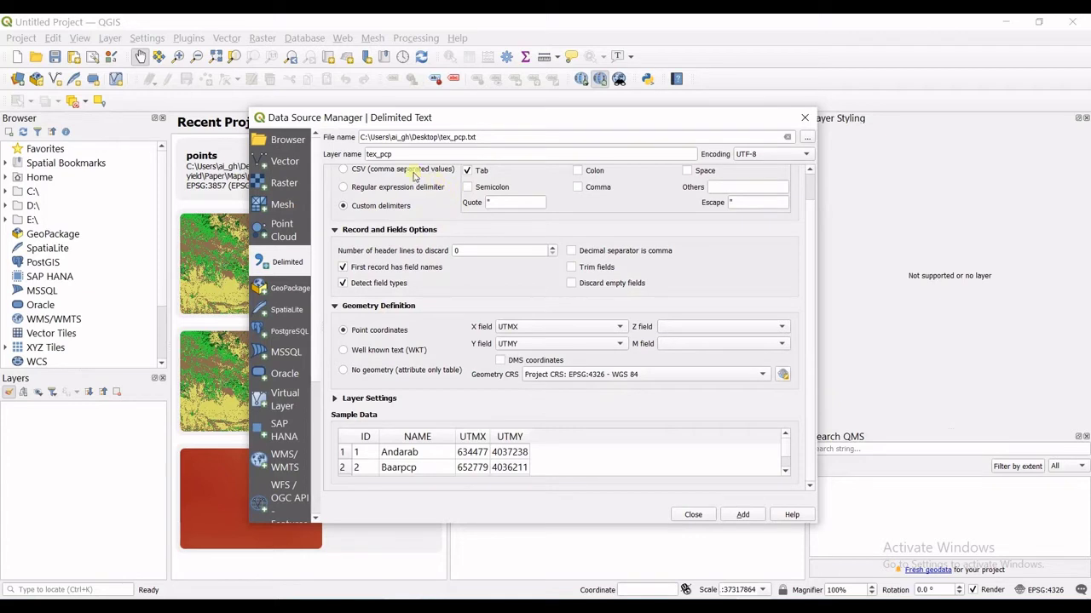
scroll(799, 237, "up", 1)
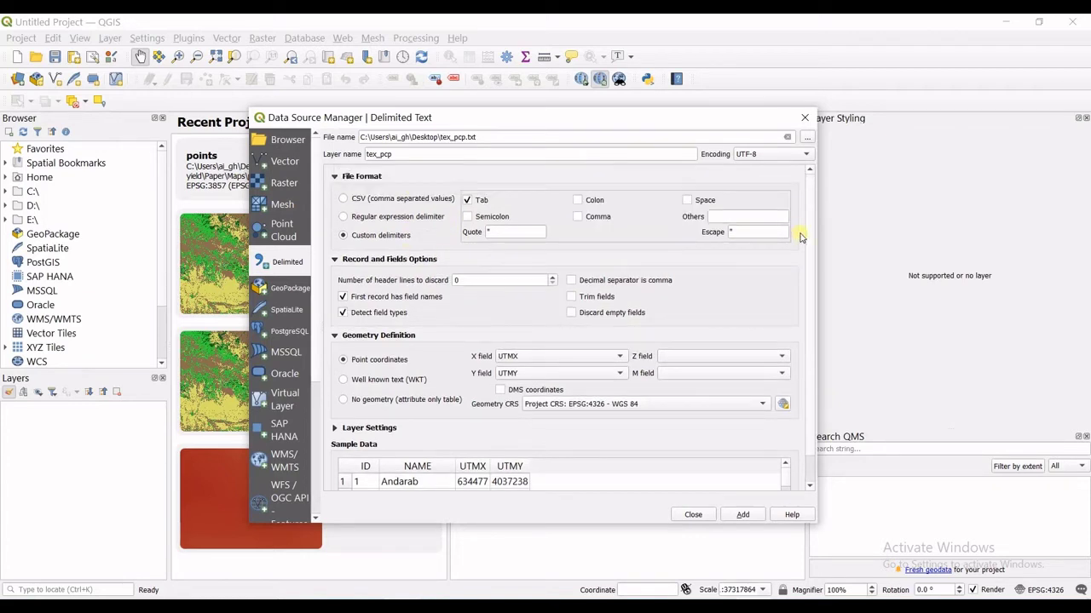
- Load the PCP,UTM CSV file from Thesis > Data > PCP and Hydrometry Analysis > PCP as the source again
left_click(805, 138)
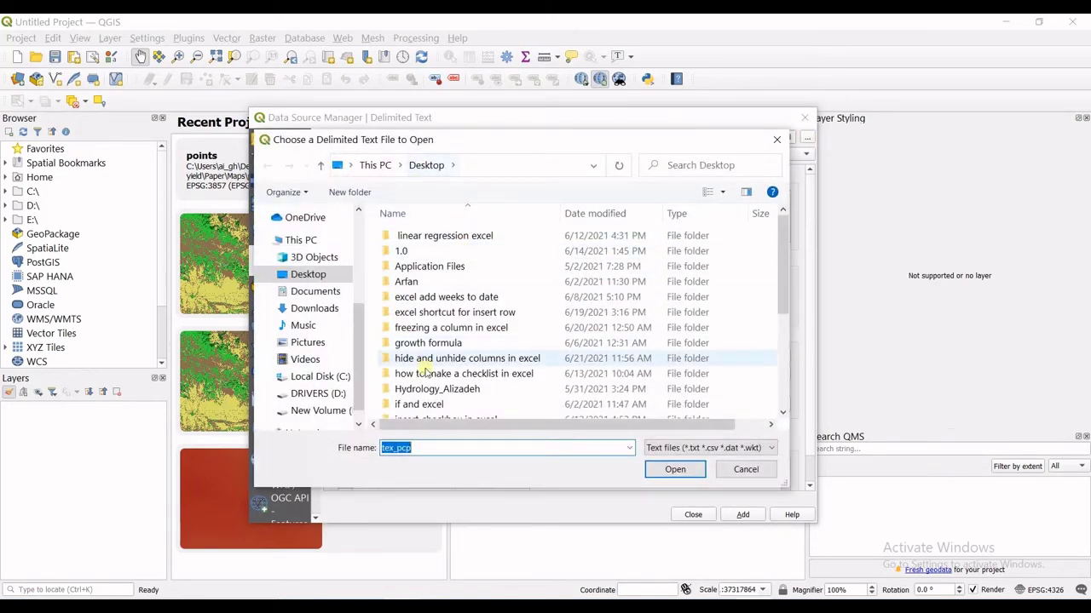
scroll(420, 362, "down", 3)
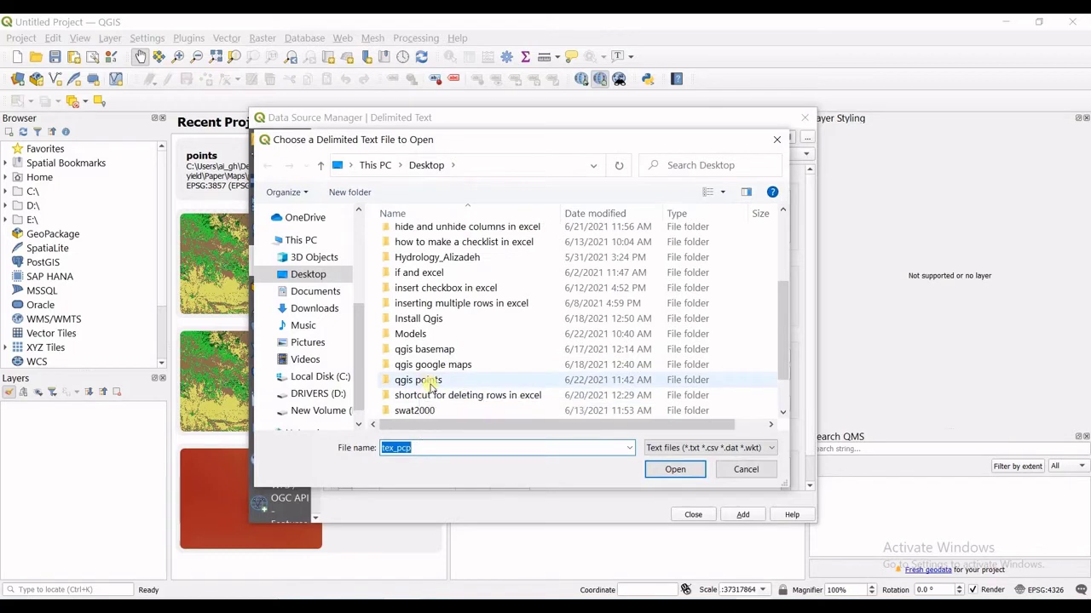
scroll(431, 368, "down", 1)
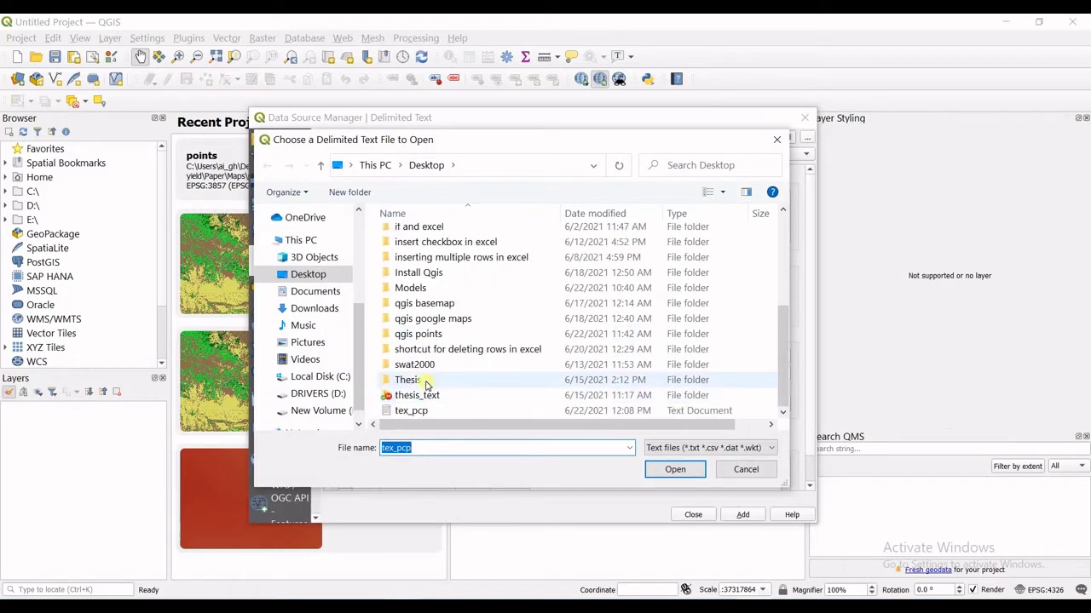
double_click(426, 384)
double_click(408, 266)
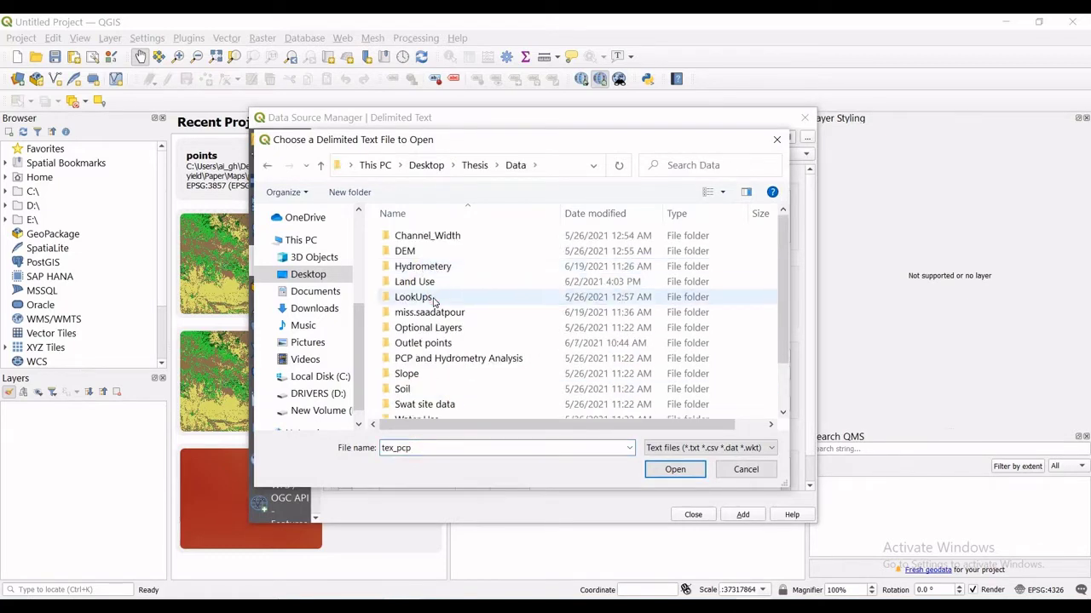
double_click(442, 357)
double_click(409, 264)
double_click(426, 271)
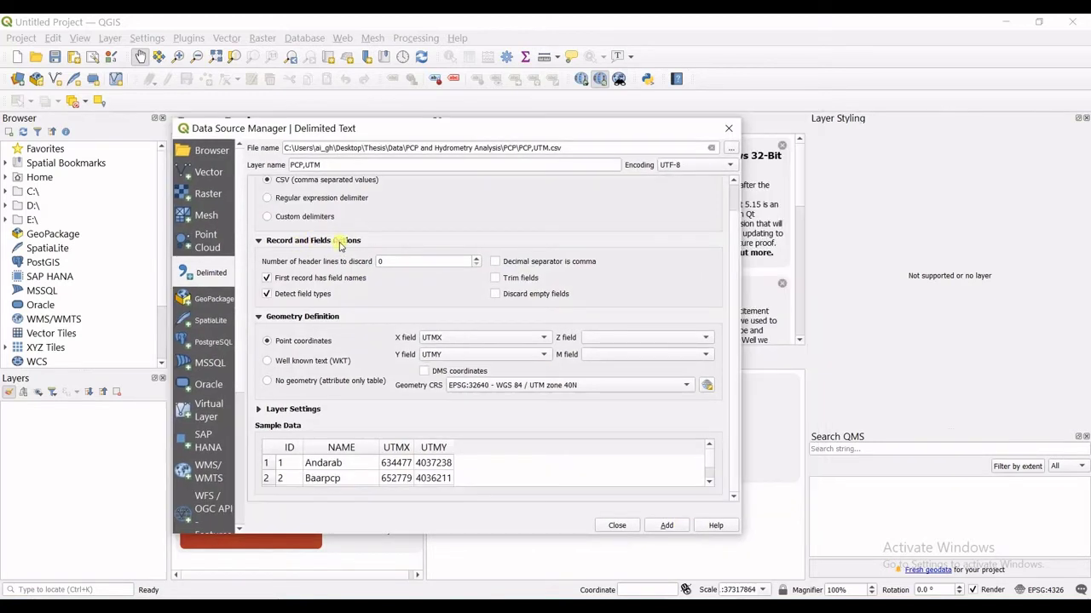
- Try the well known text and no geometry options, and return to point coordinates with UTMX as the X field
left_click(267, 293)
left_click(268, 361)
left_click(268, 383)
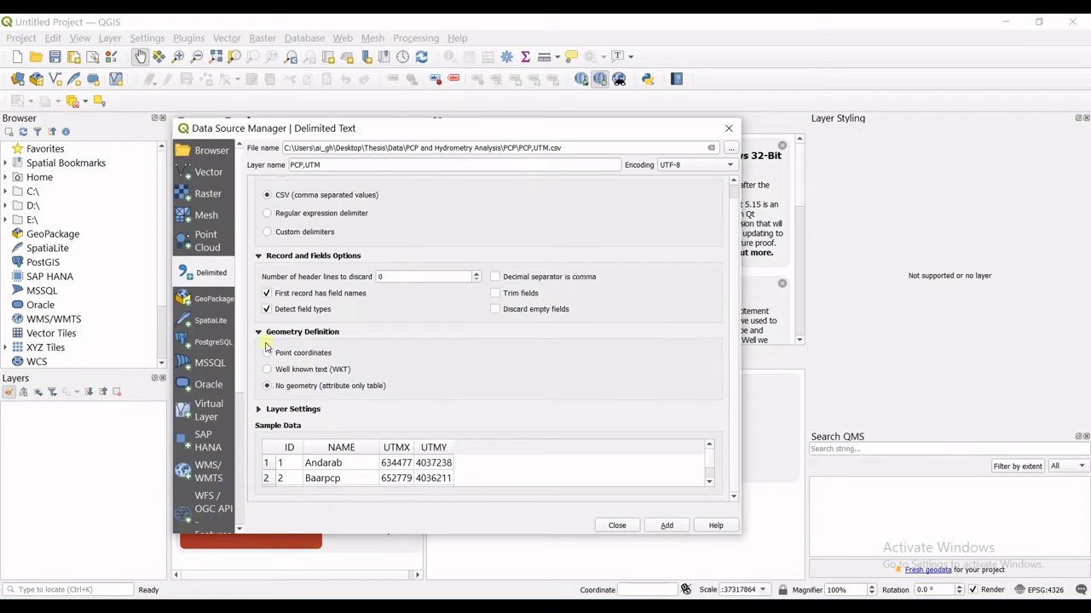
left_click(266, 355)
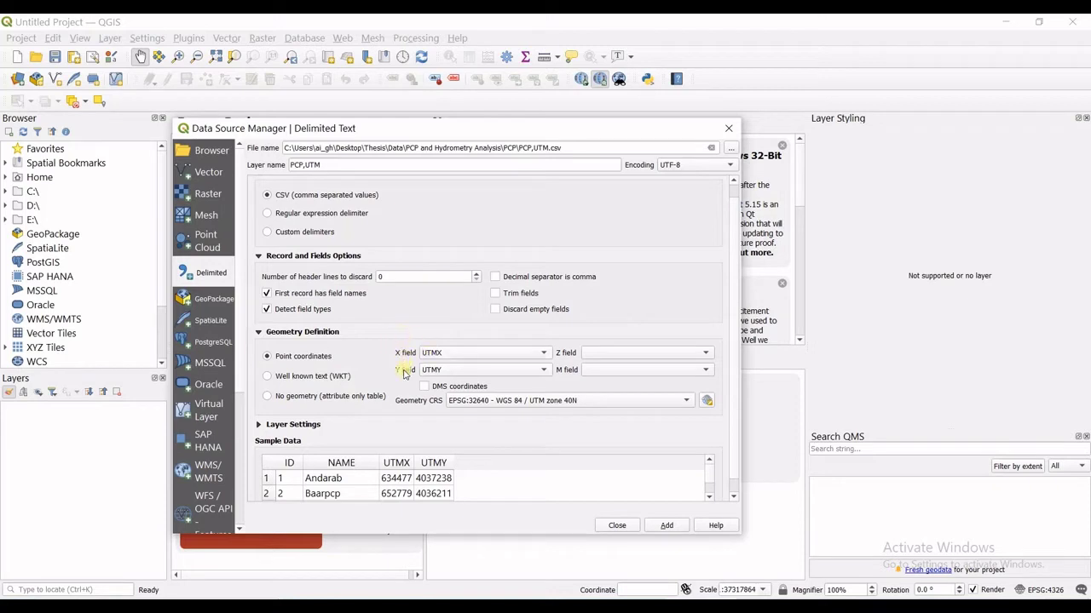
left_click(463, 354)
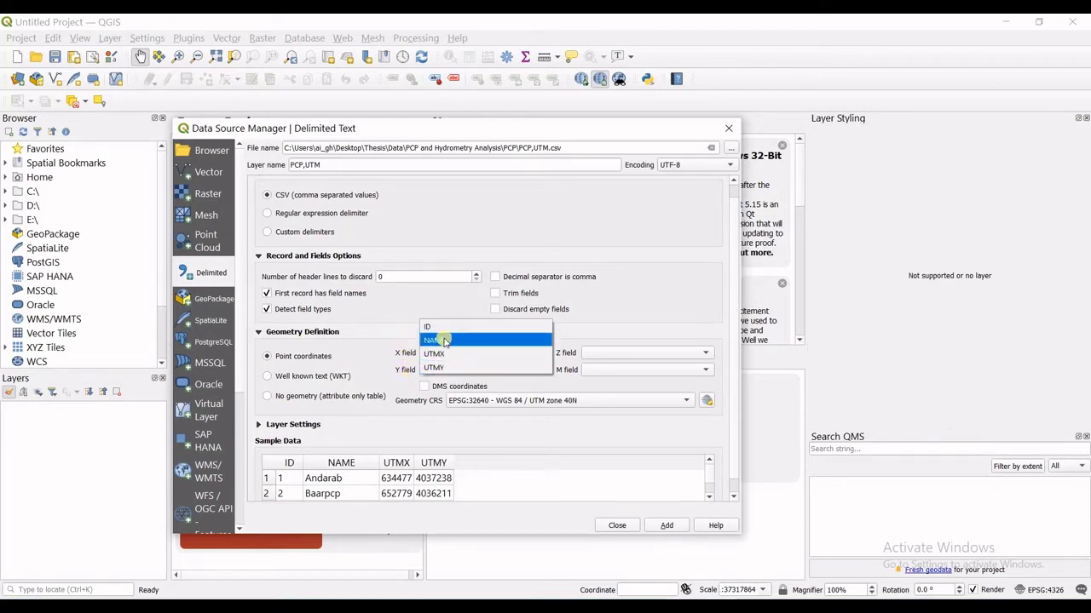
left_click(446, 354)
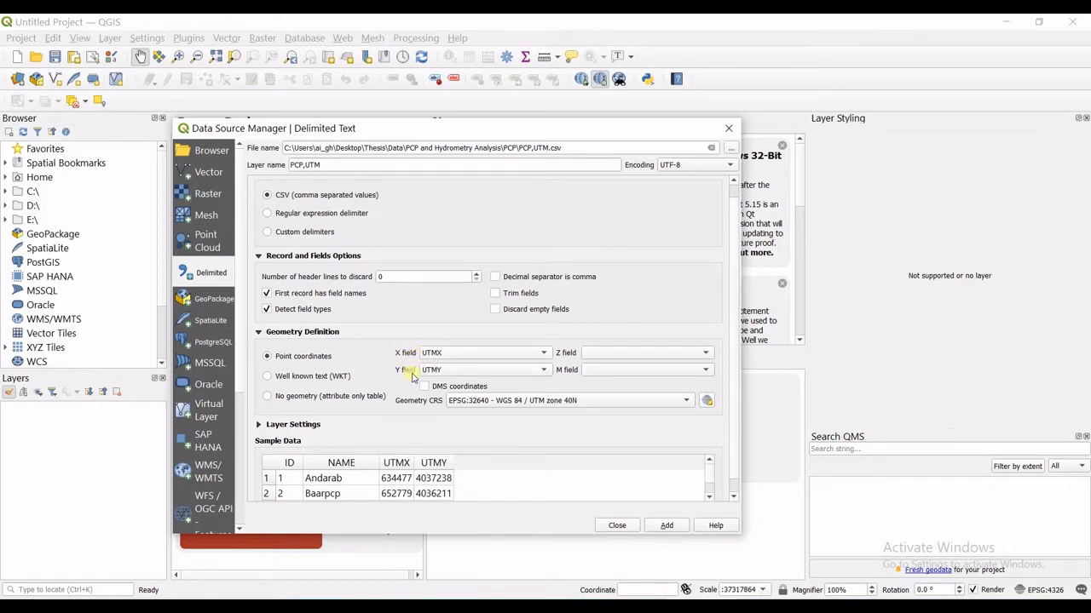
- Compare neighbouring UTM zones in the coordinate system selector and set the geometry CRS to WGS 84 / UTM zone 40N (EPSG:32640)
scroll(731, 375, "down", 1)
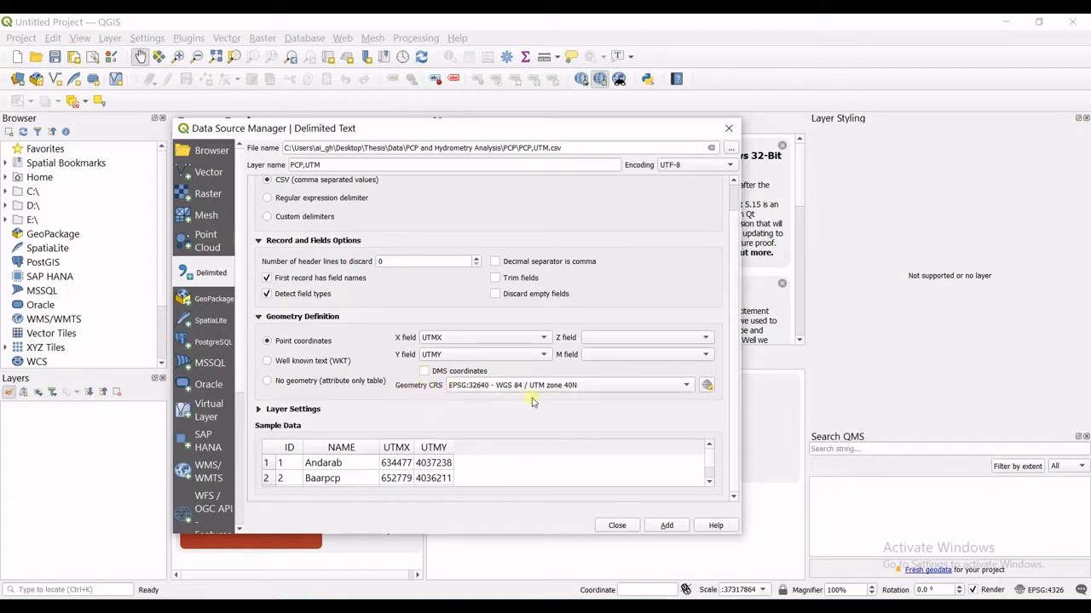
left_click(706, 386)
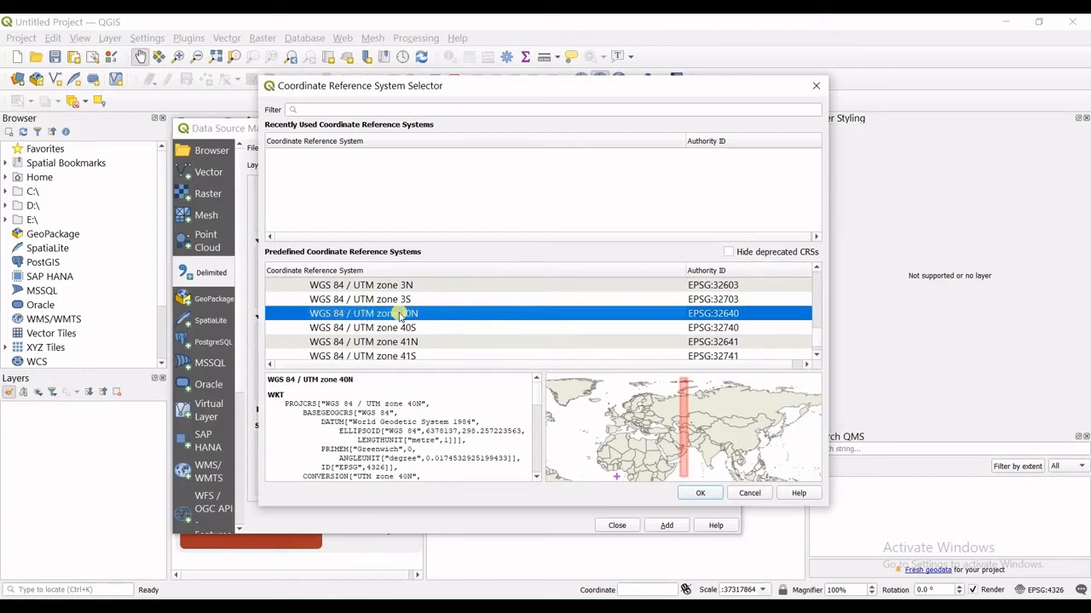
left_click(451, 327)
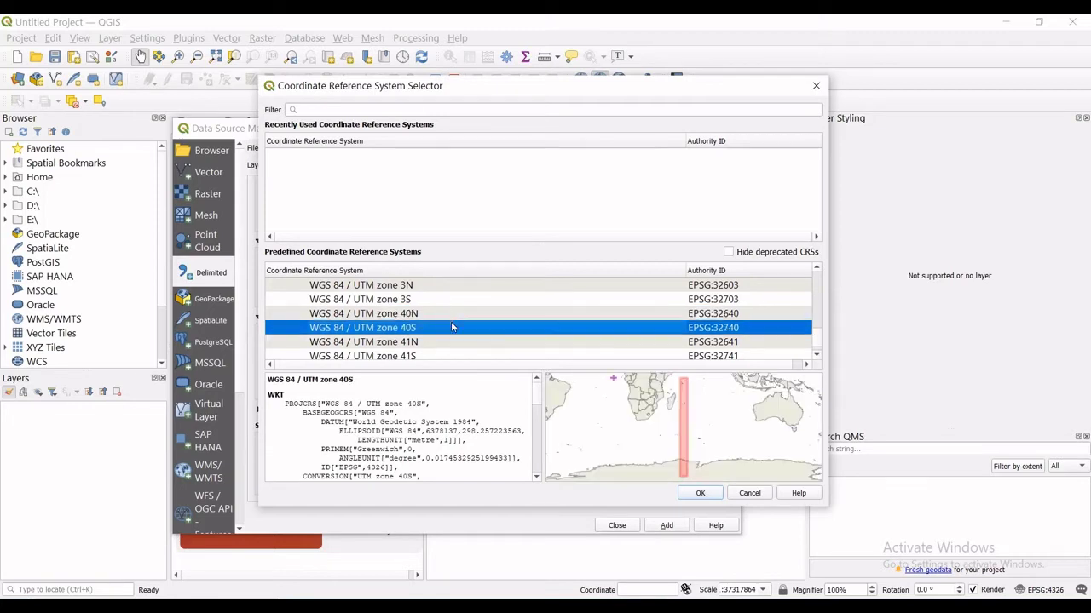
left_click(426, 342)
left_click(422, 315)
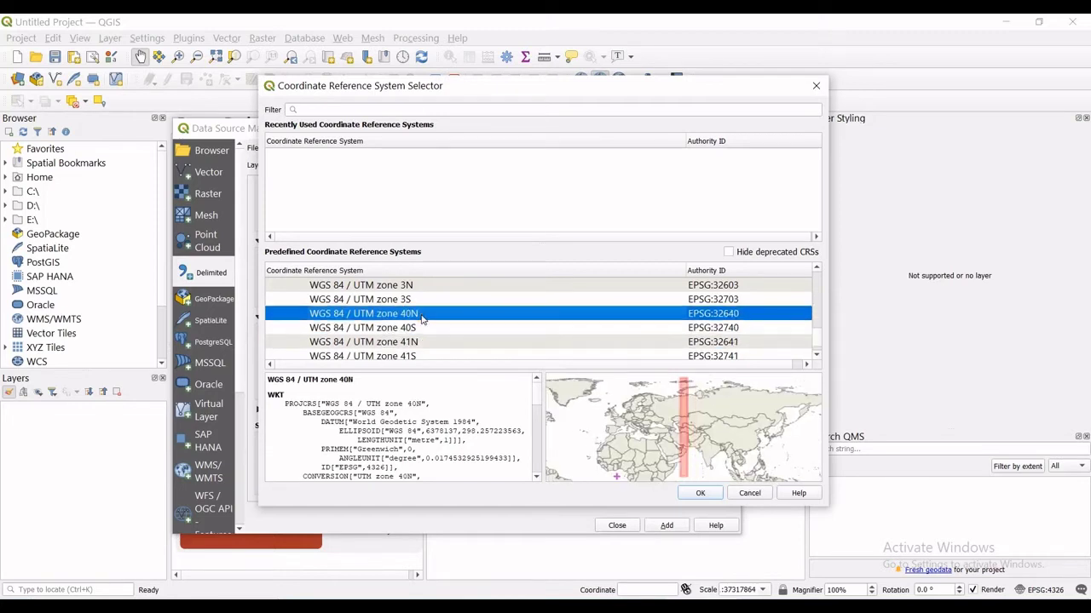
left_click(423, 328)
left_click(421, 300)
left_click(419, 314)
left_click(699, 494)
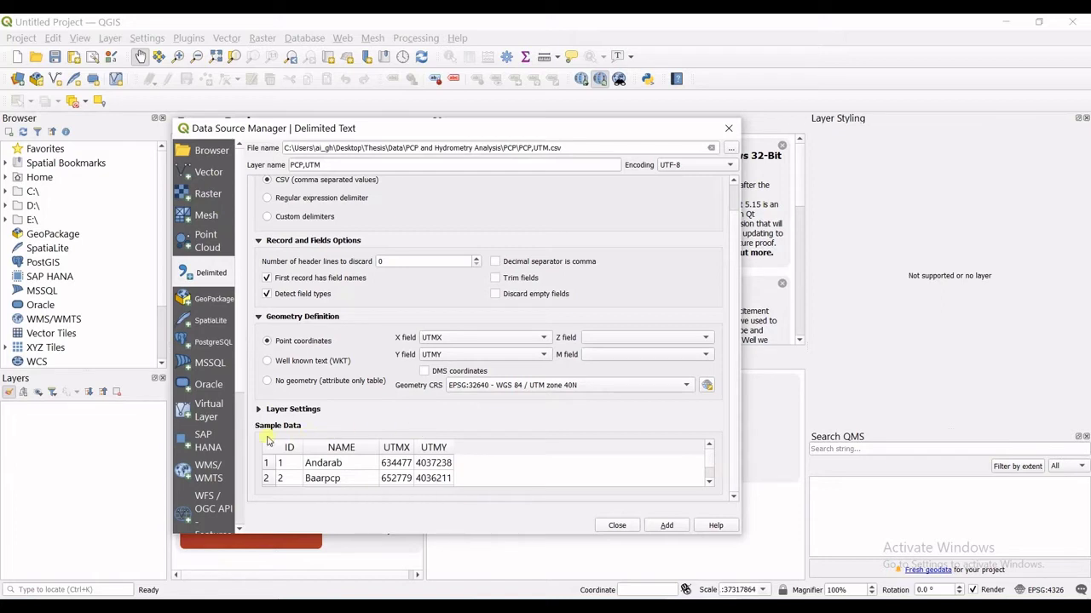
- Review the sample data rows, add the PCP,UTM points as a layer and close the Data Source Manager
left_click_drag(711, 461, 487, 487)
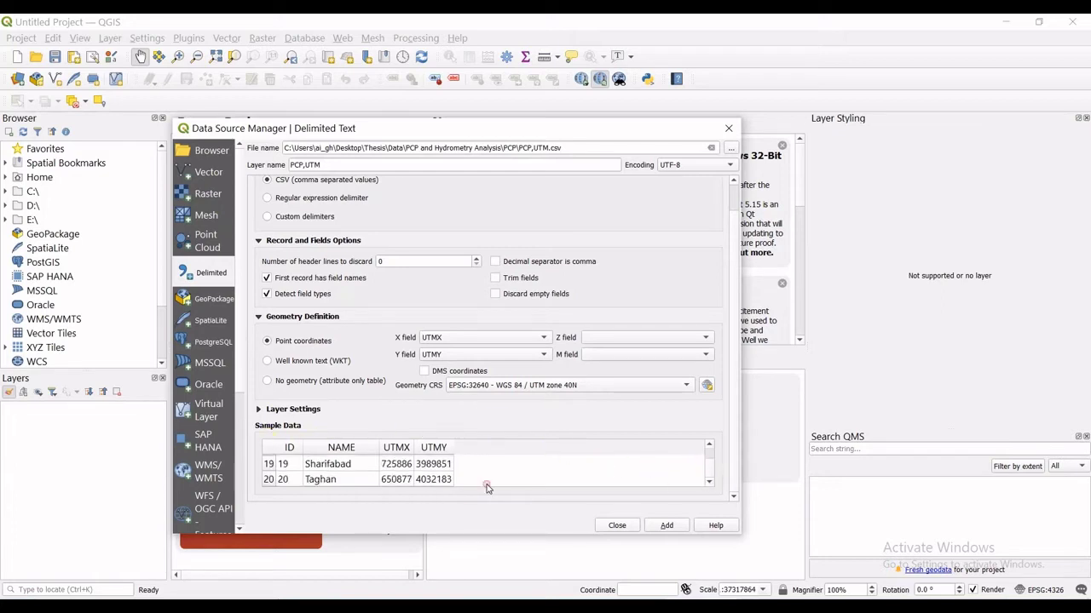
scroll(305, 480, "up", 2)
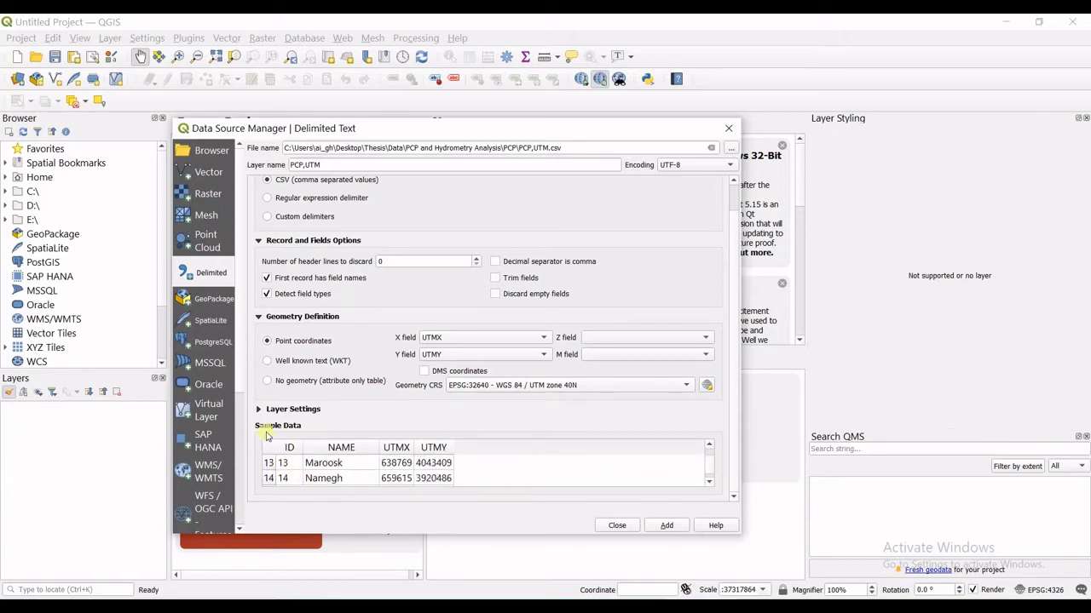
left_click(668, 526)
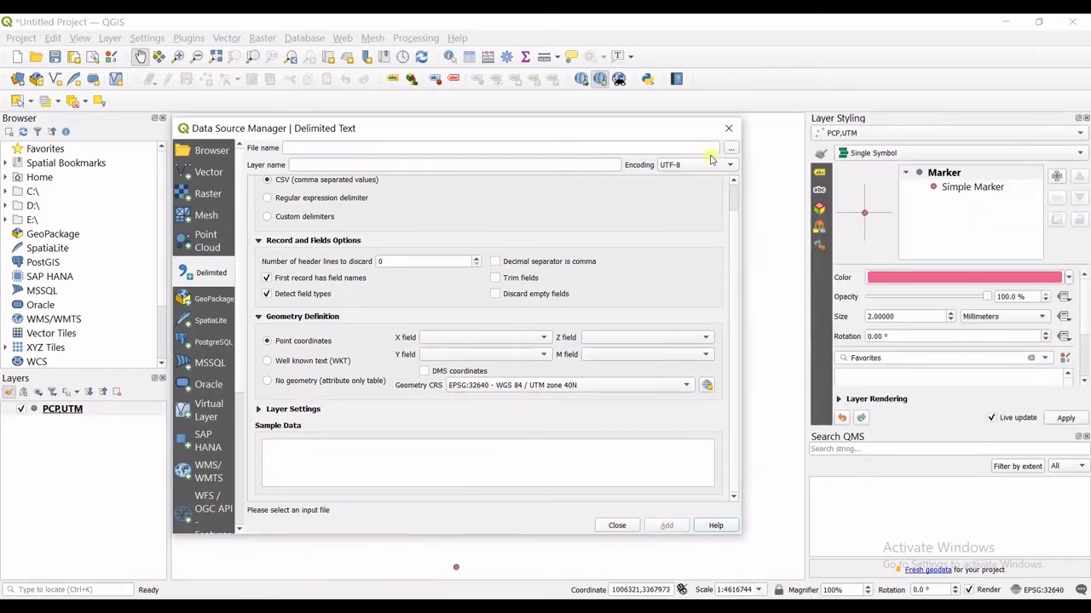
left_click(726, 129)
- Examine how the imported station points are distributed on the map, including the outlying southern point
scroll(479, 212, "up", 1)
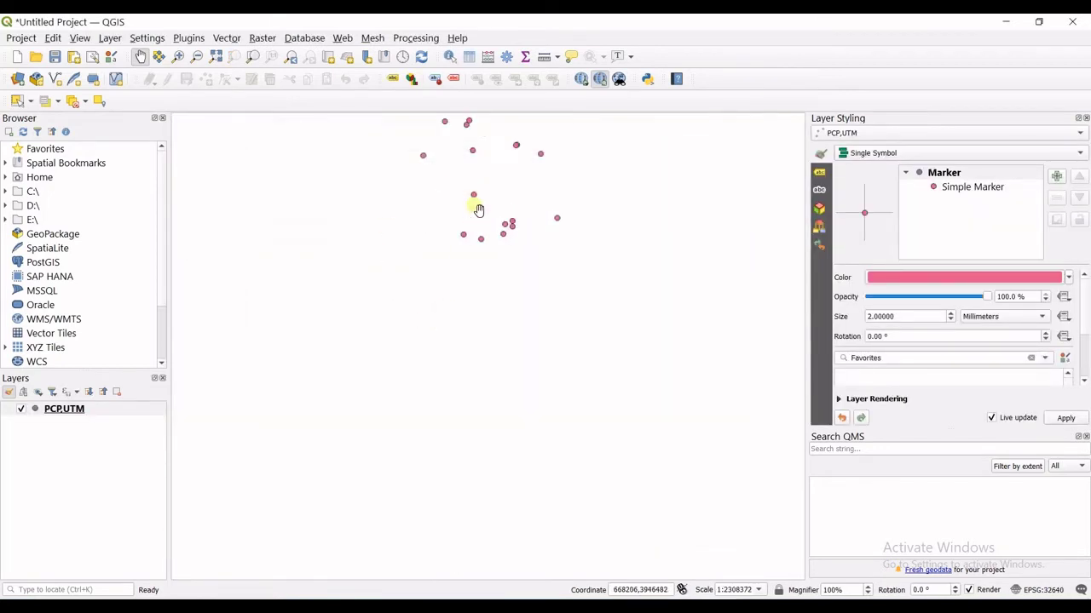
scroll(479, 211, "down", 3)
left_click_drag(494, 224, 482, 361)
scroll(482, 361, "up", 1)
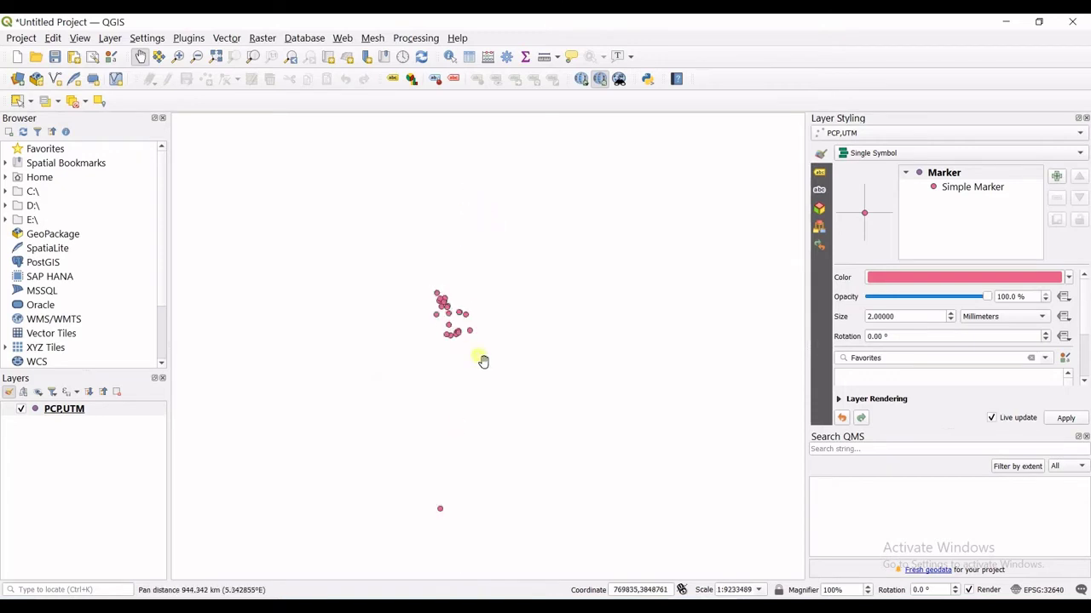
- Add the Google Hybrid basemap from QuickMapServices to the project
left_click(340, 39)
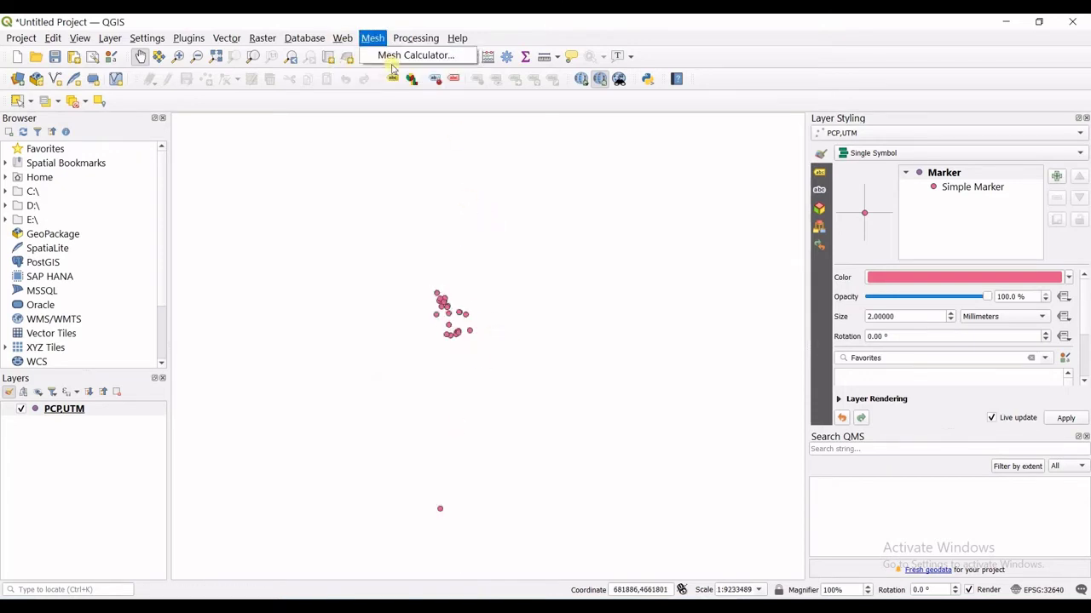
mouse_move(414, 73)
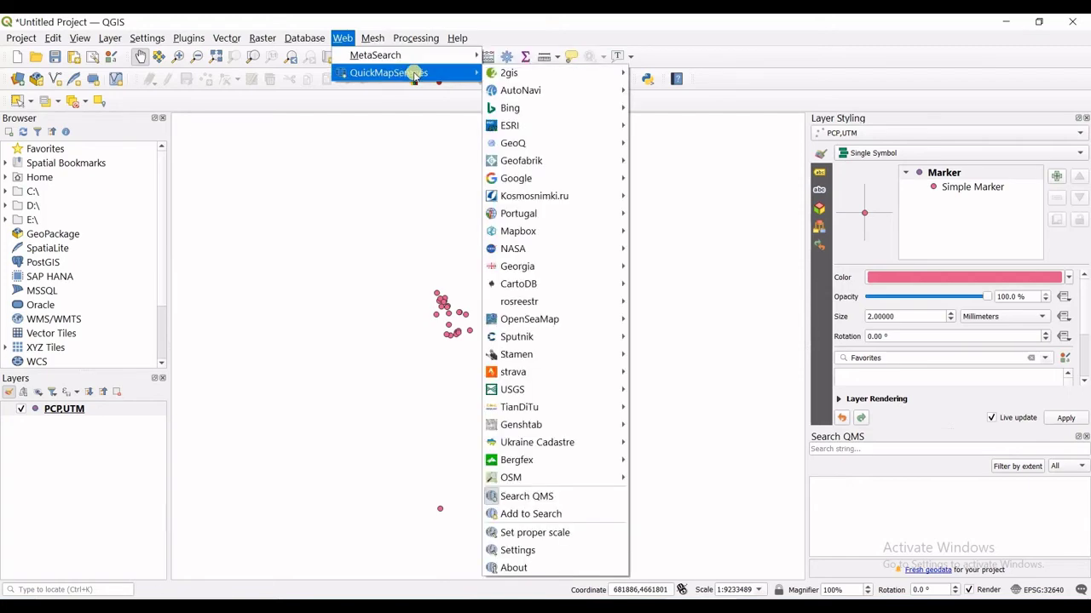
mouse_move(571, 181)
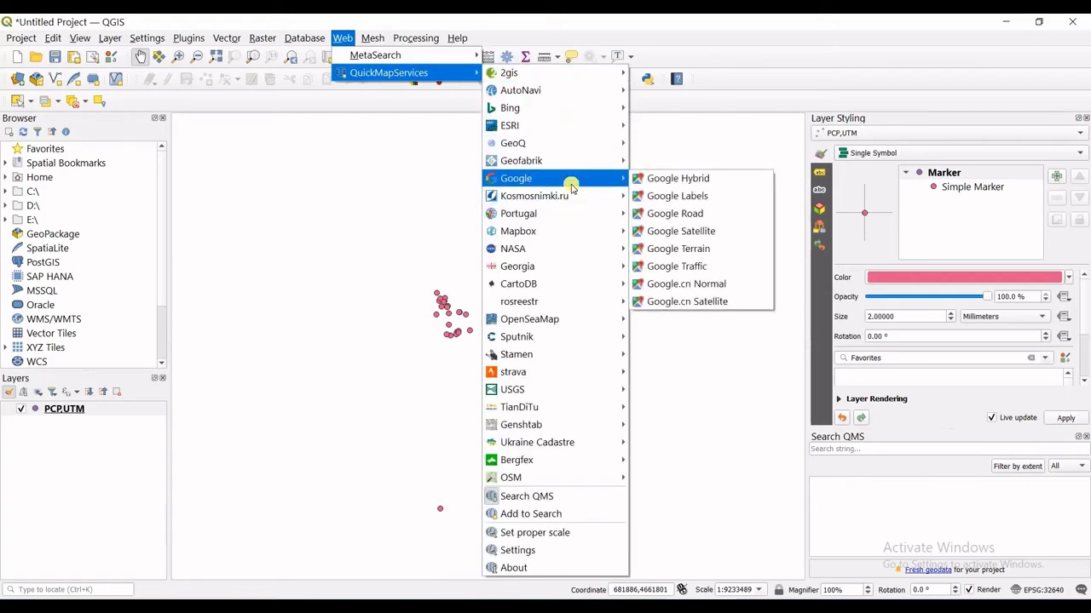
left_click(687, 183)
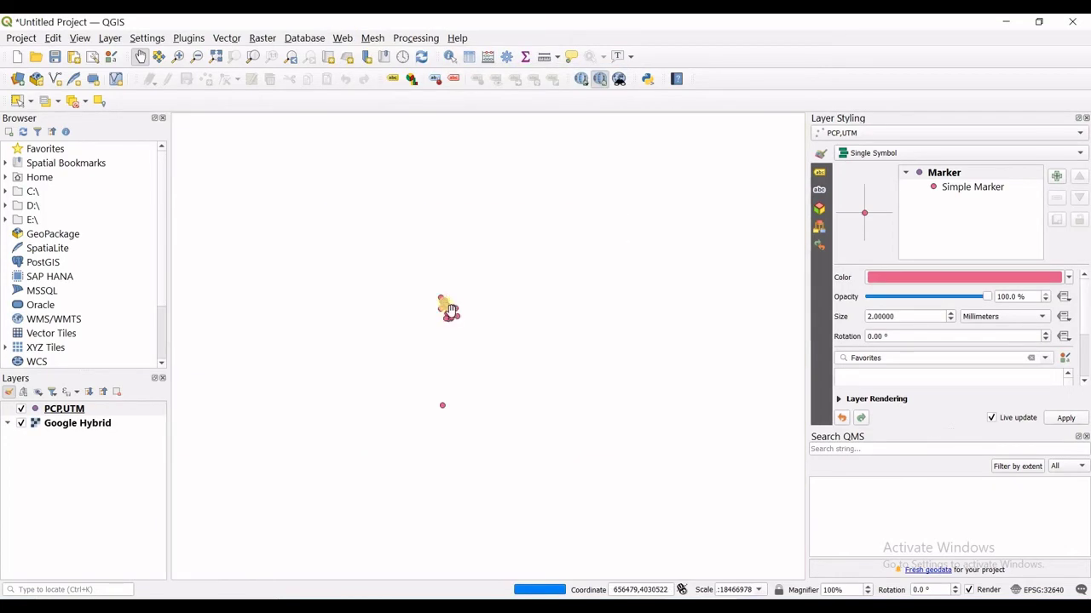
- Inspect the station points' locations against the satellite imagery around Neyshabur and Mashhad
scroll(460, 323, "up", 1)
scroll(377, 260, "up", 1)
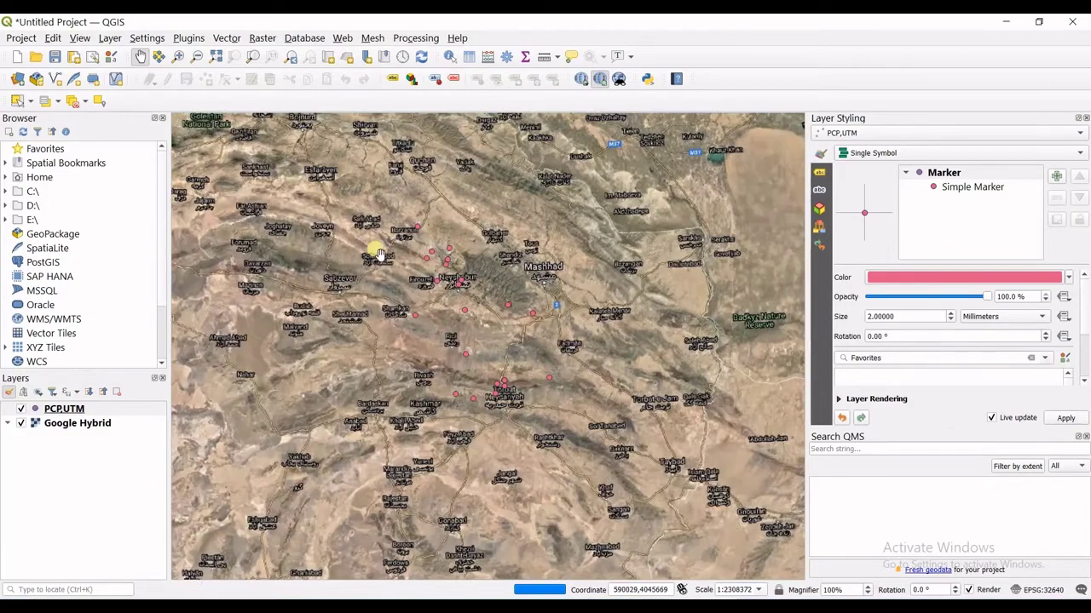
scroll(493, 325, "up", 1)
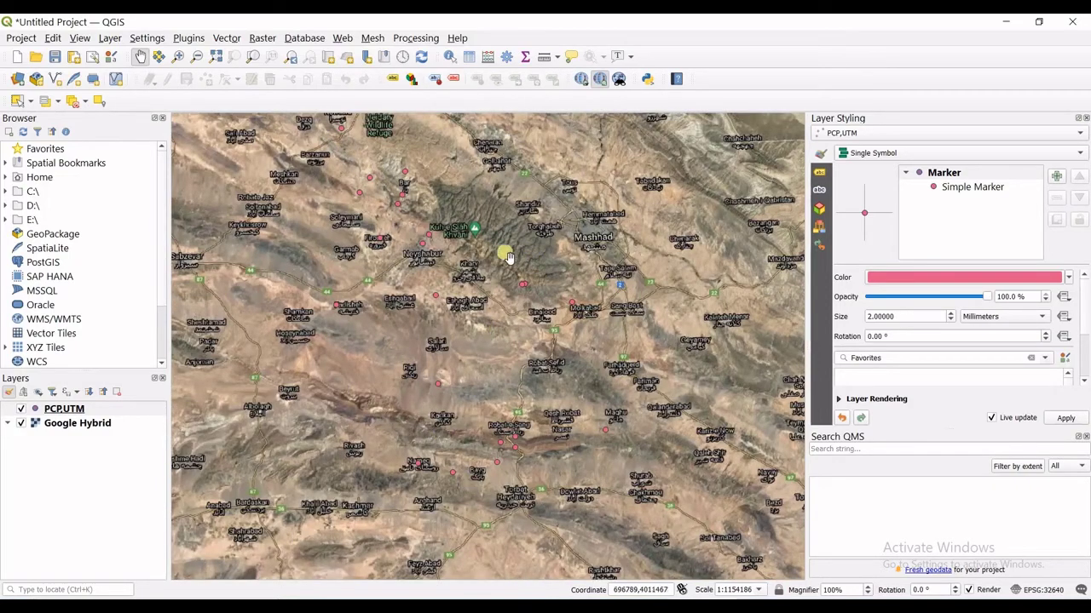
left_click_drag(406, 242, 387, 302)
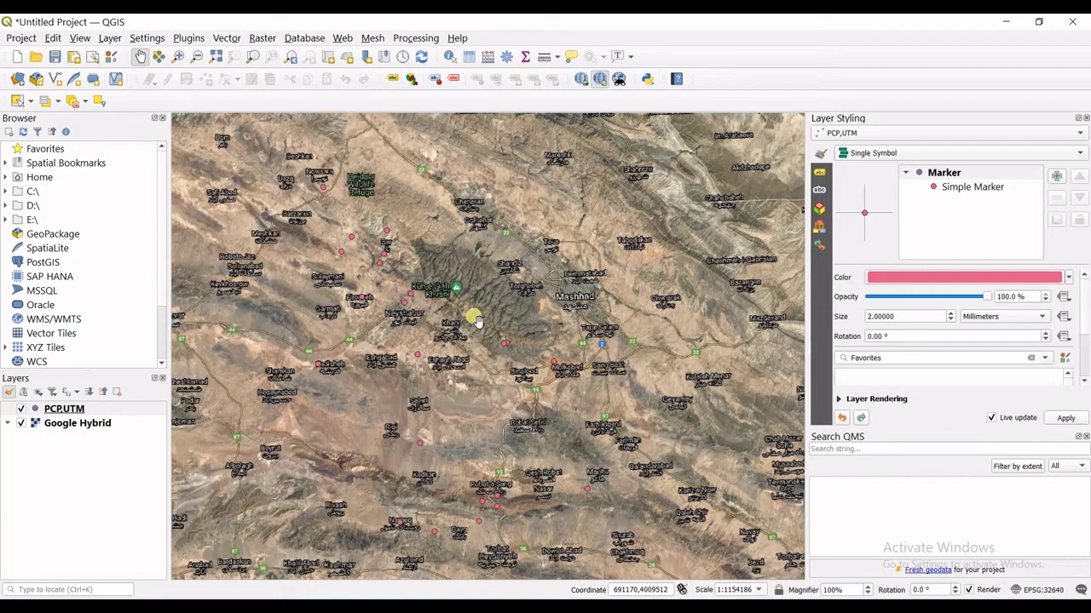
scroll(482, 415, "up", 1)
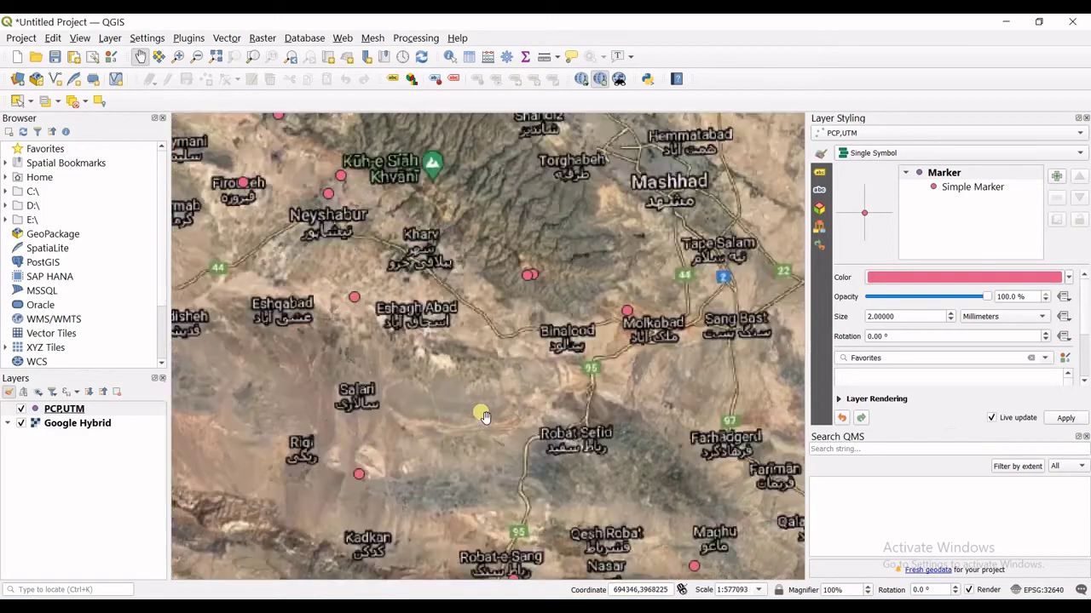
scroll(482, 415, "down", 1)
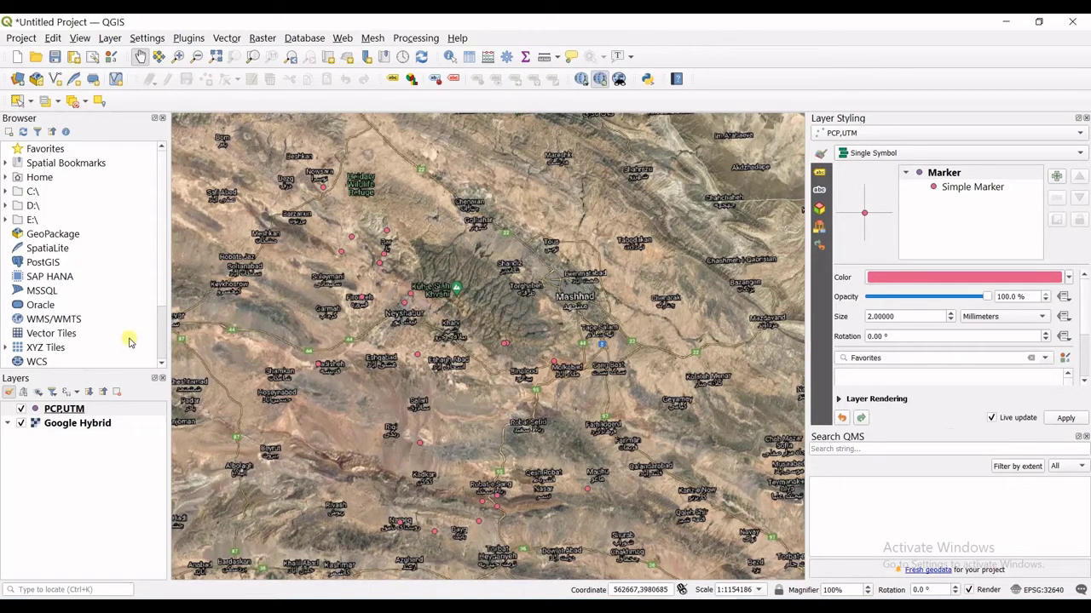
- Start exporting the PCP,UTM layer's features as an ESRI Shapefile with the file name pcp
right_click(61, 412)
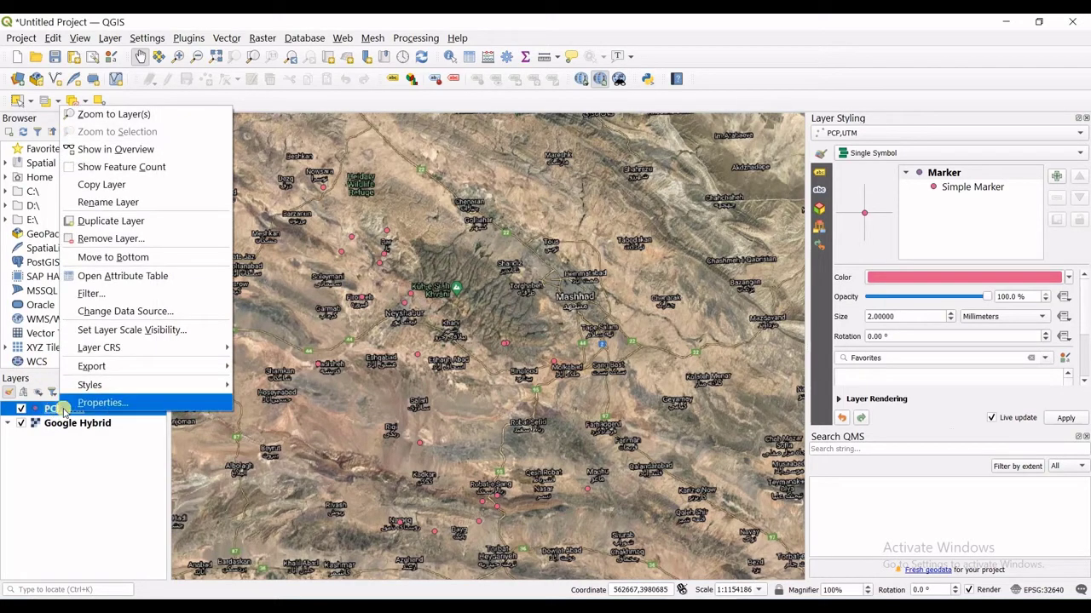
mouse_move(132, 366)
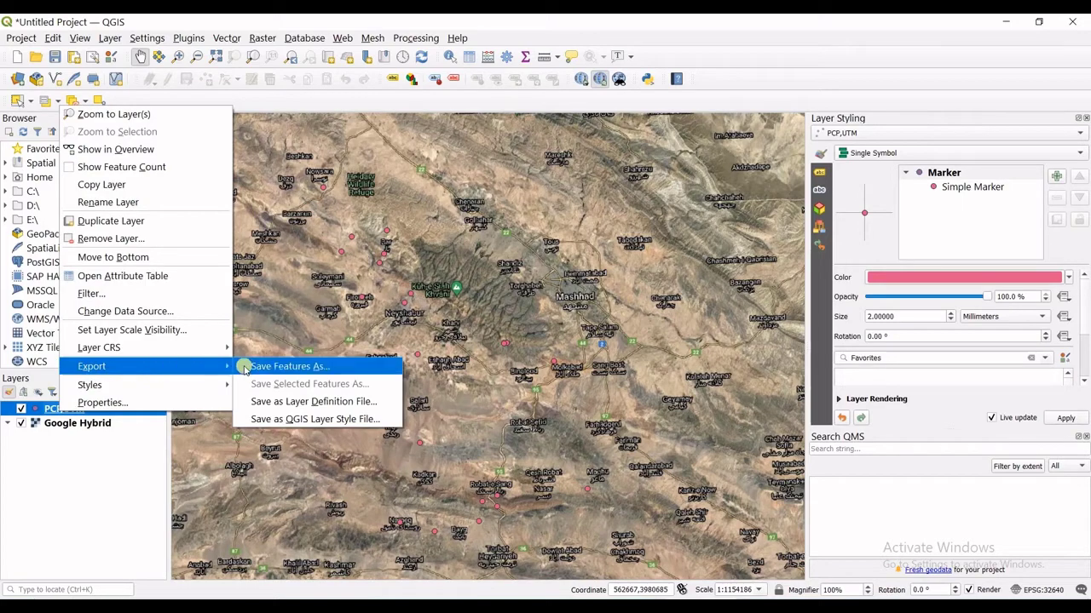
left_click(305, 368)
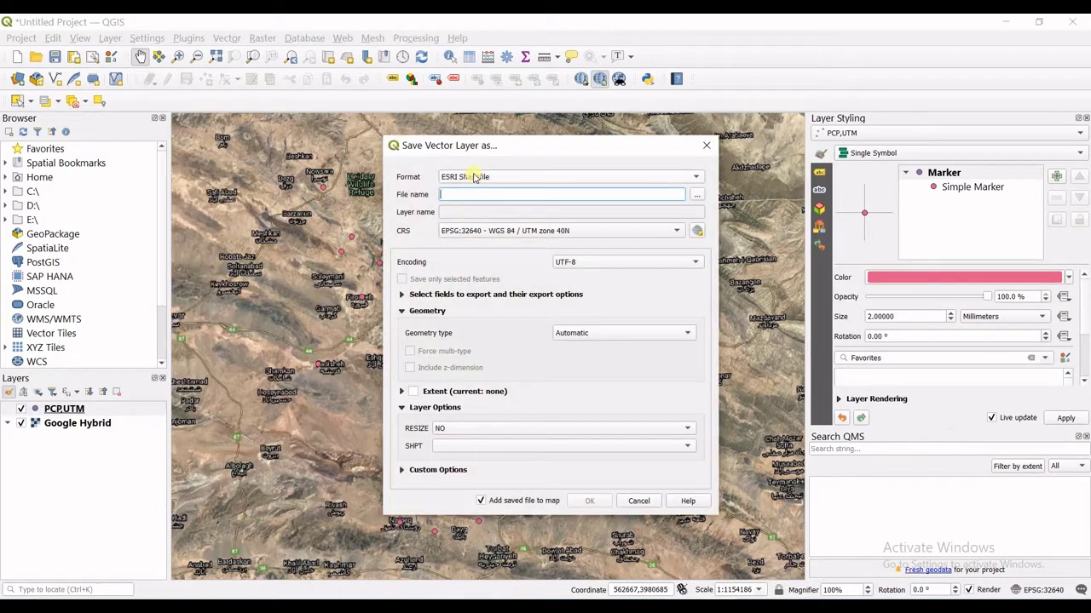
left_click(492, 178)
left_click(492, 177)
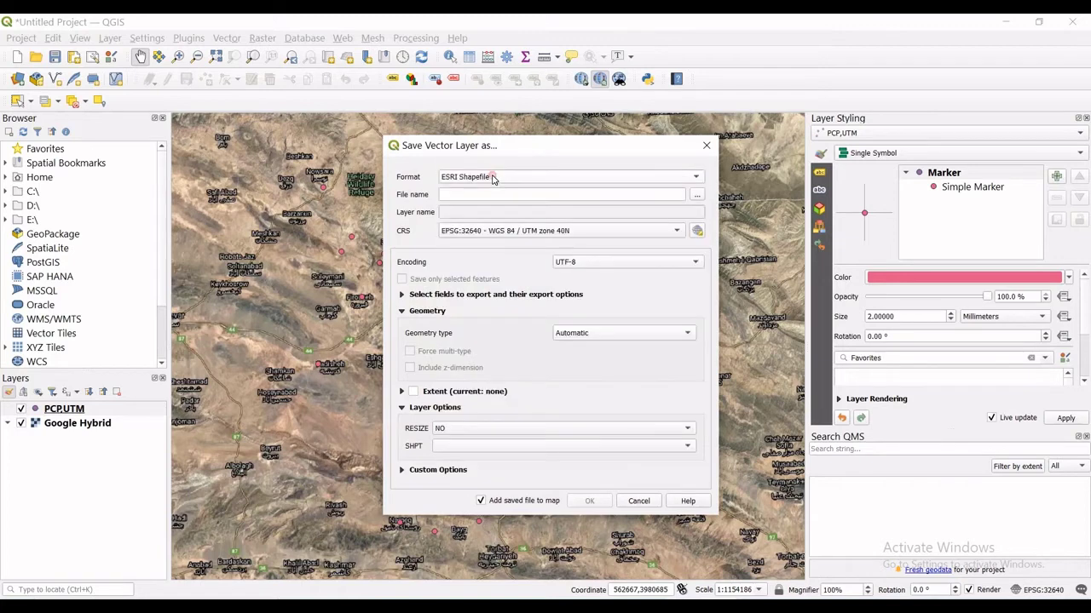
left_click(459, 196)
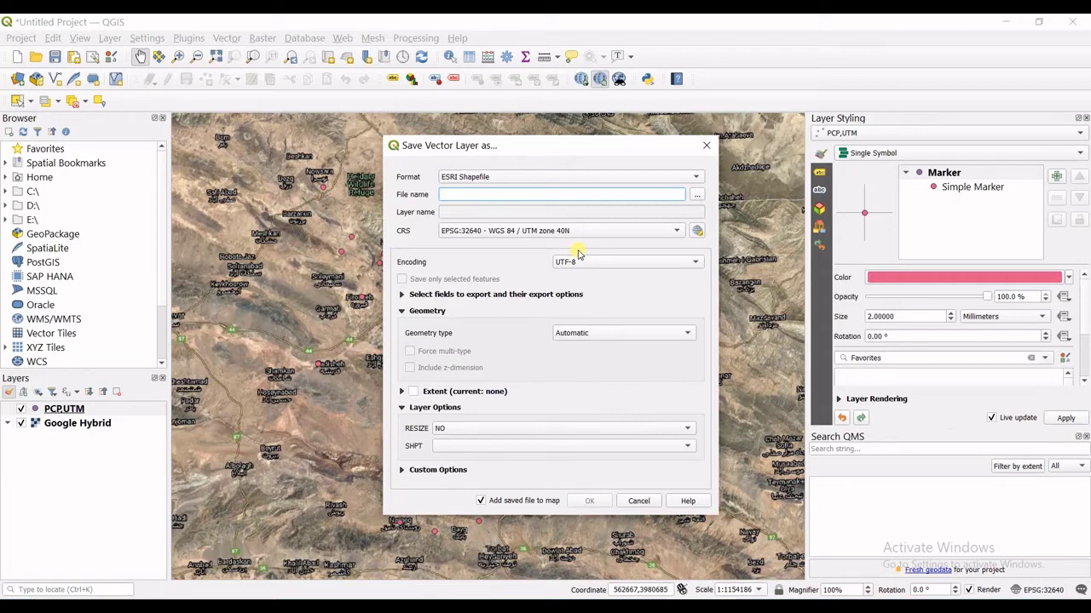
type("pcp")
- Create a folder named qgis points on the Desktop and set it as the save location for the pcp shapefile
left_click(698, 194)
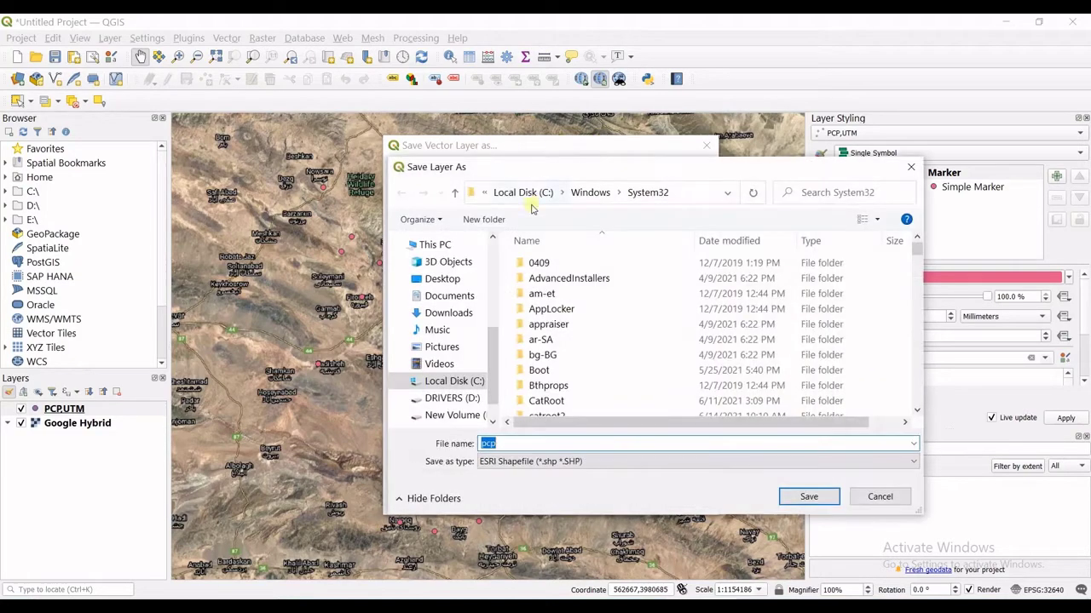
left_click(444, 281)
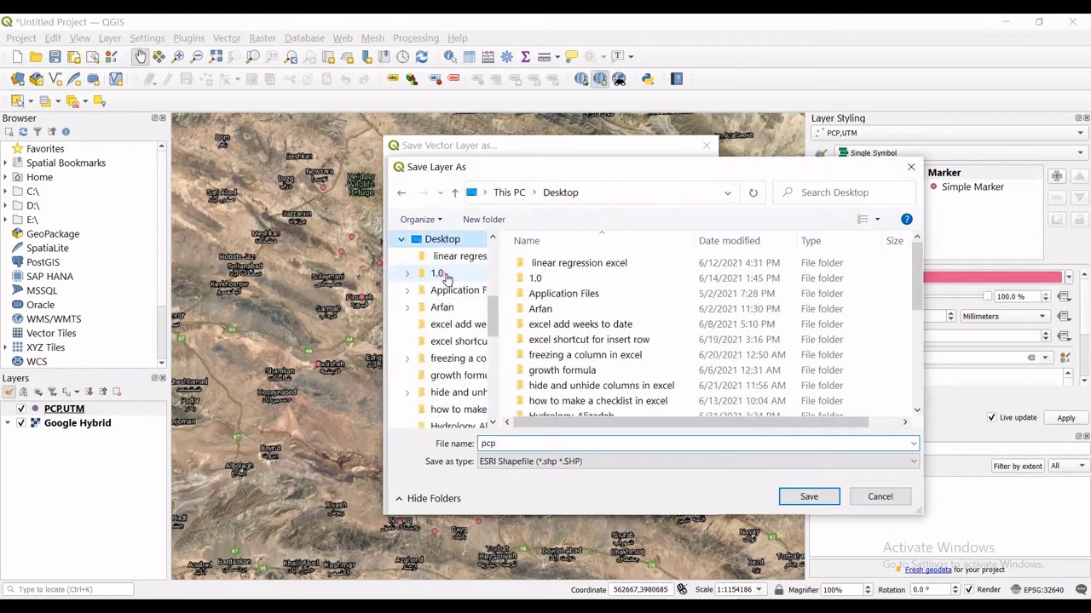
right_click(503, 271)
mouse_move(609, 415)
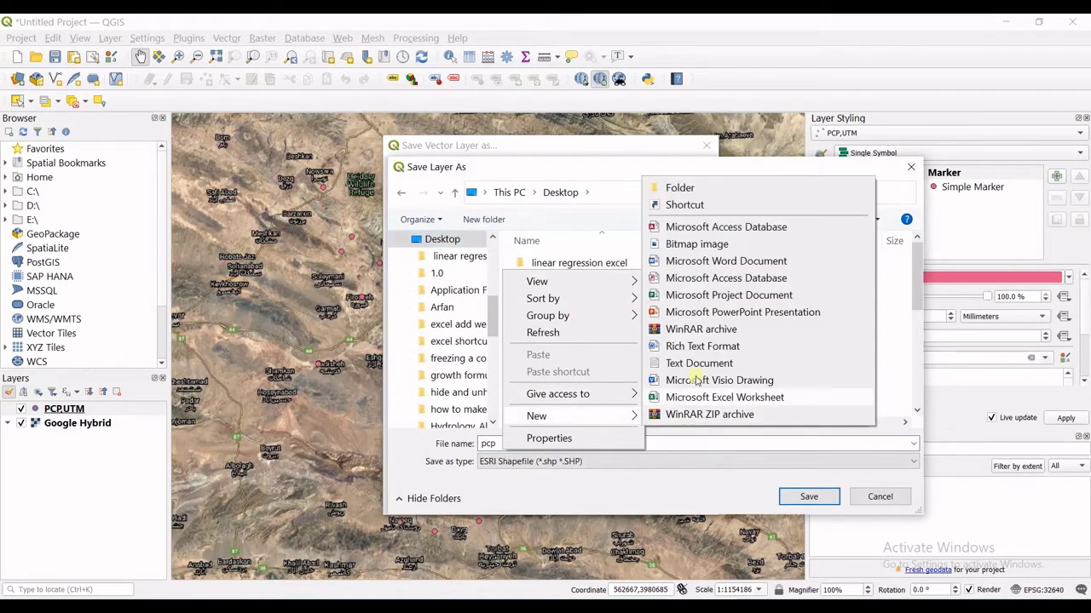
left_click(674, 185)
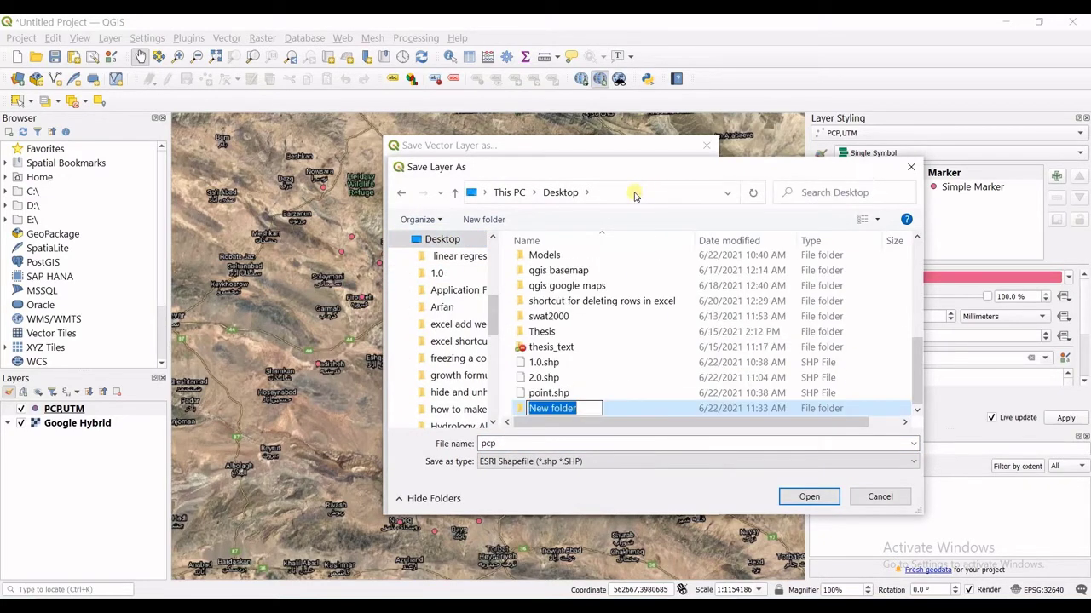
type("qgis")
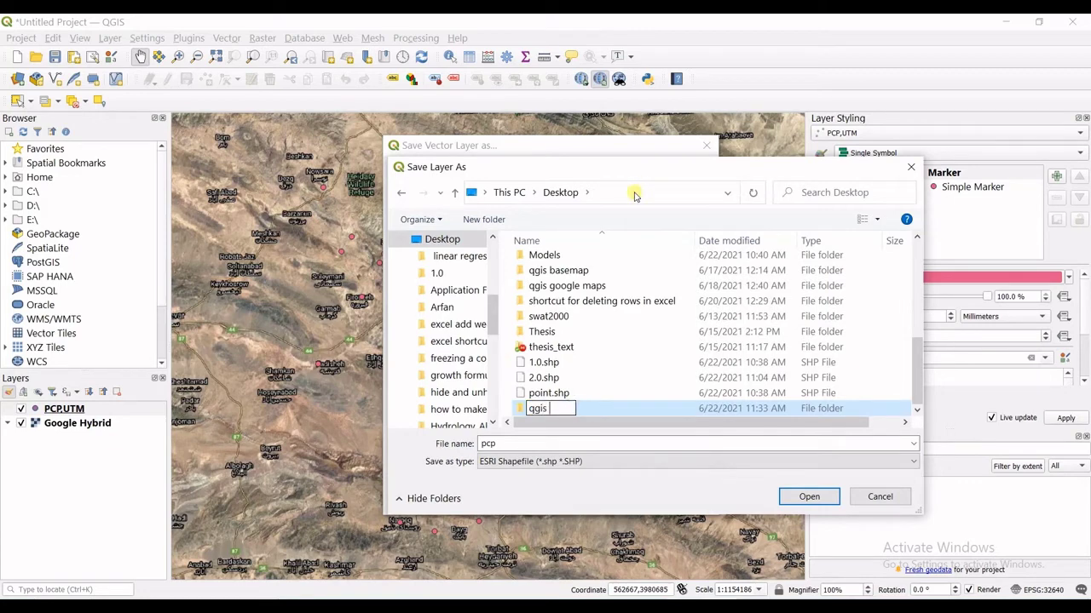
type(" points")
key("Return")
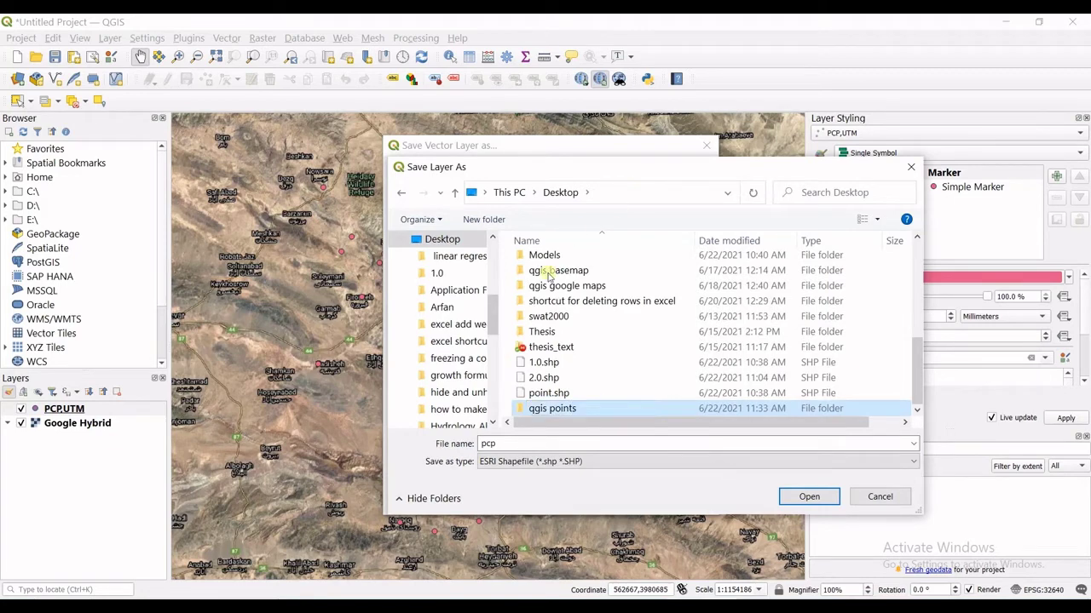
left_click(564, 408)
double_click(567, 409)
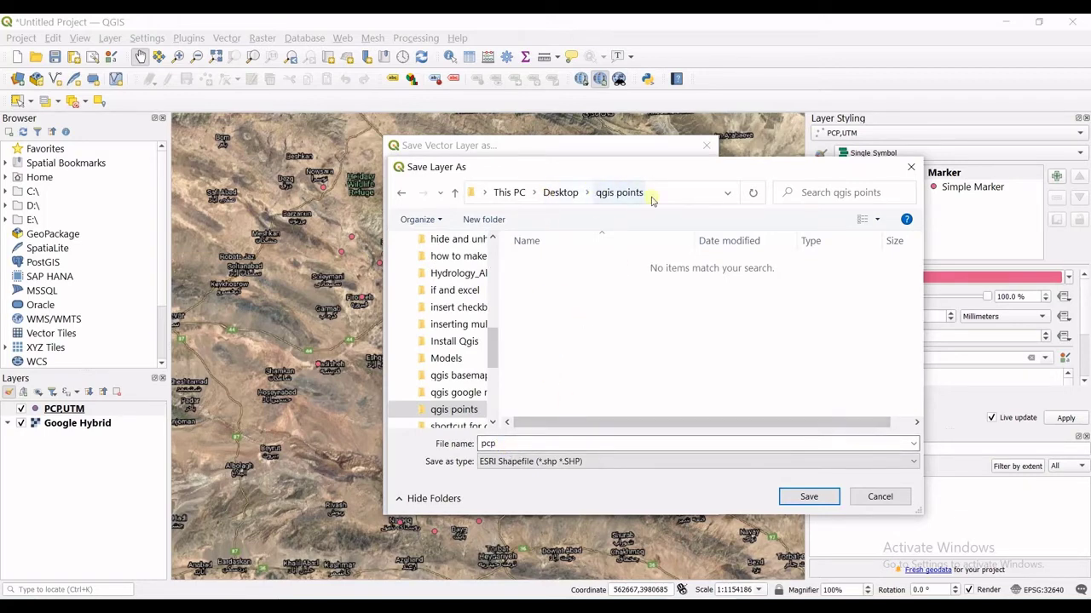
left_click(814, 497)
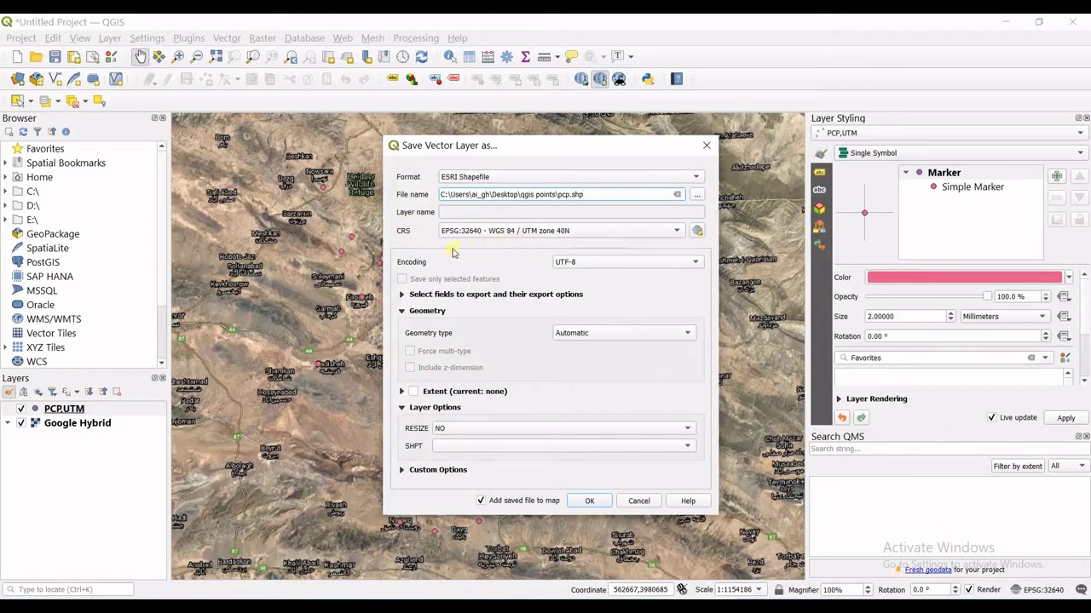
- Set the export's geometry type to Point and save the shapefile, adding it to the map
left_click(636, 336)
left_click(643, 346)
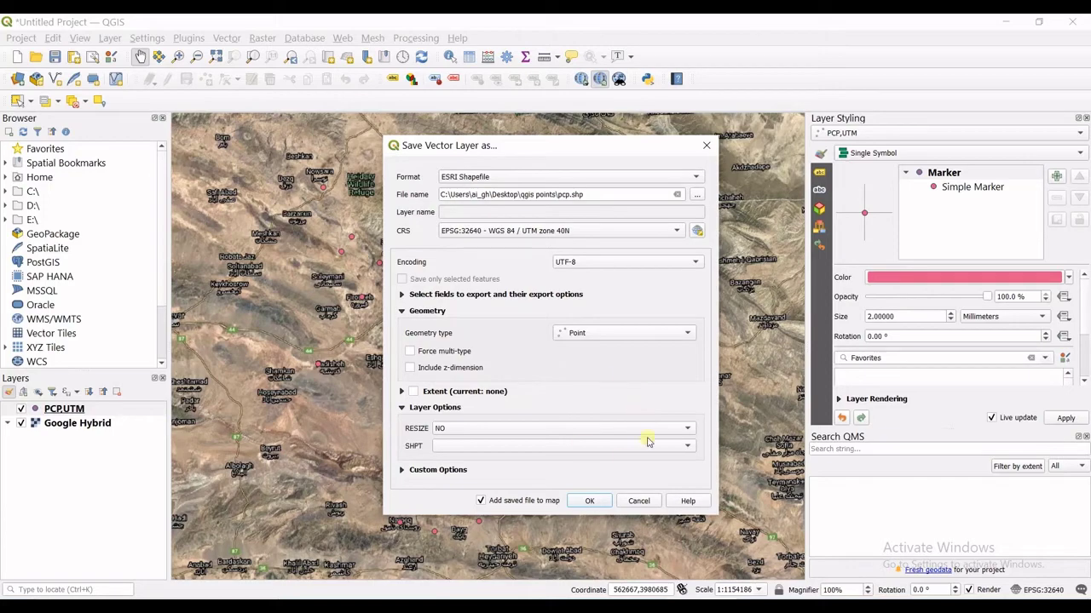
left_click(587, 501)
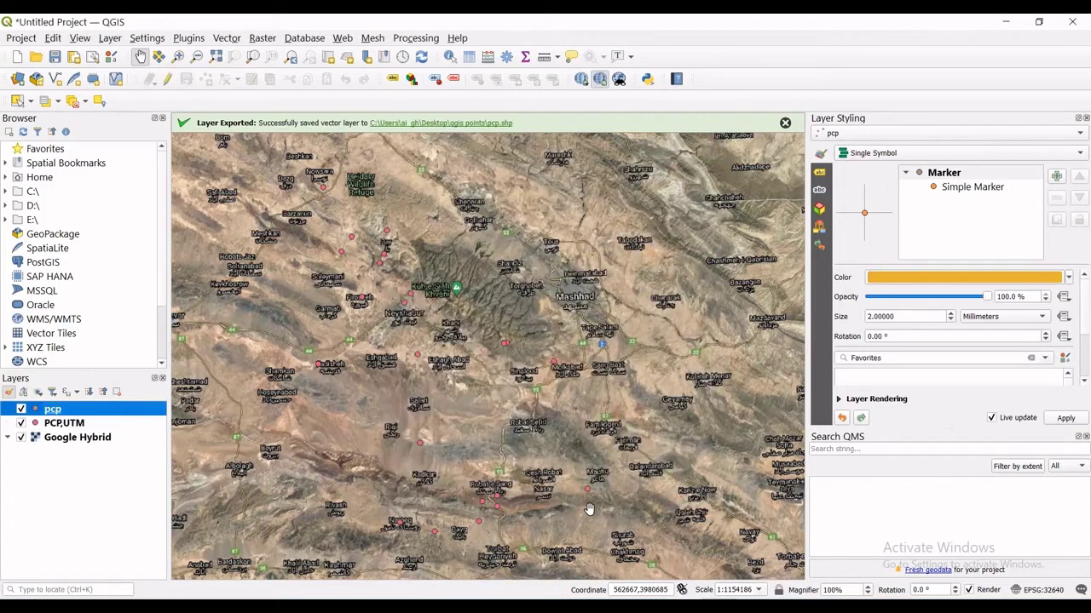
- Hide the PCP,UTM and Google Hybrid layers, and remove the PCP,UTM layer from the project
left_click(21, 423)
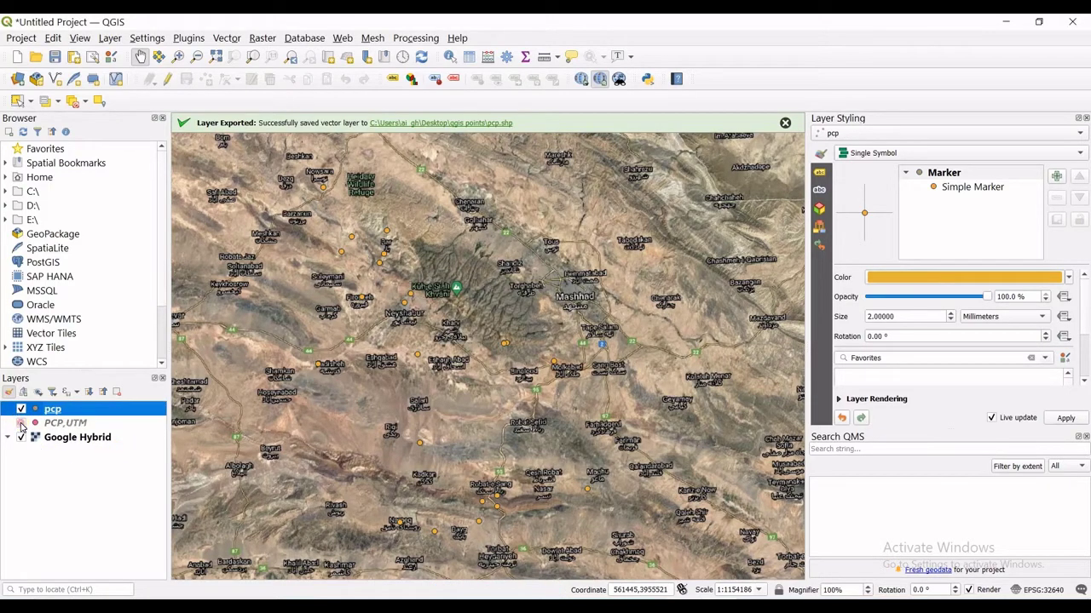
left_click(21, 438)
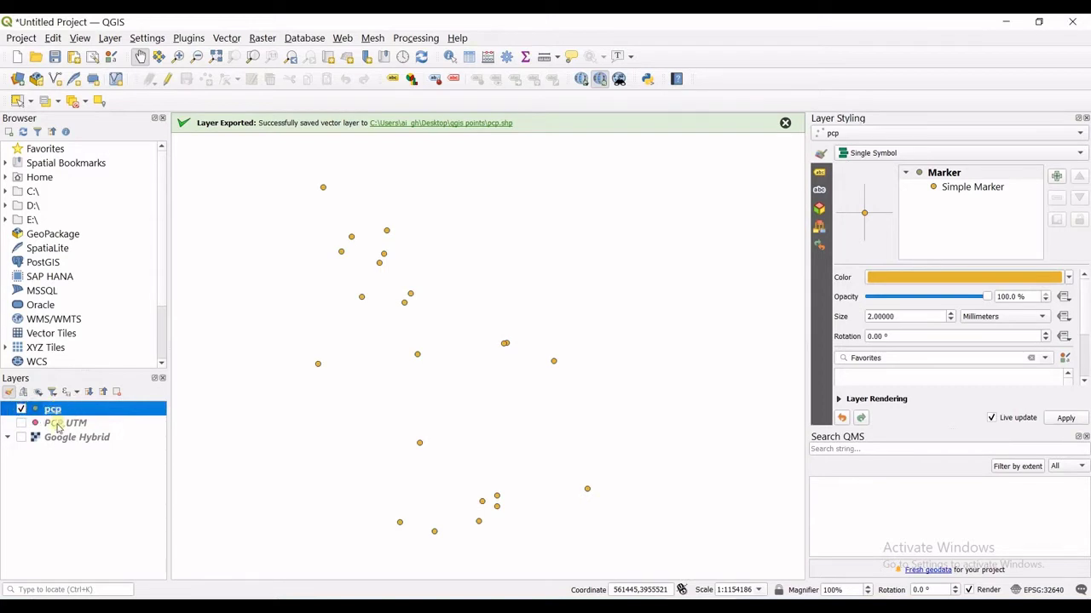
right_click(51, 430)
left_click(85, 219)
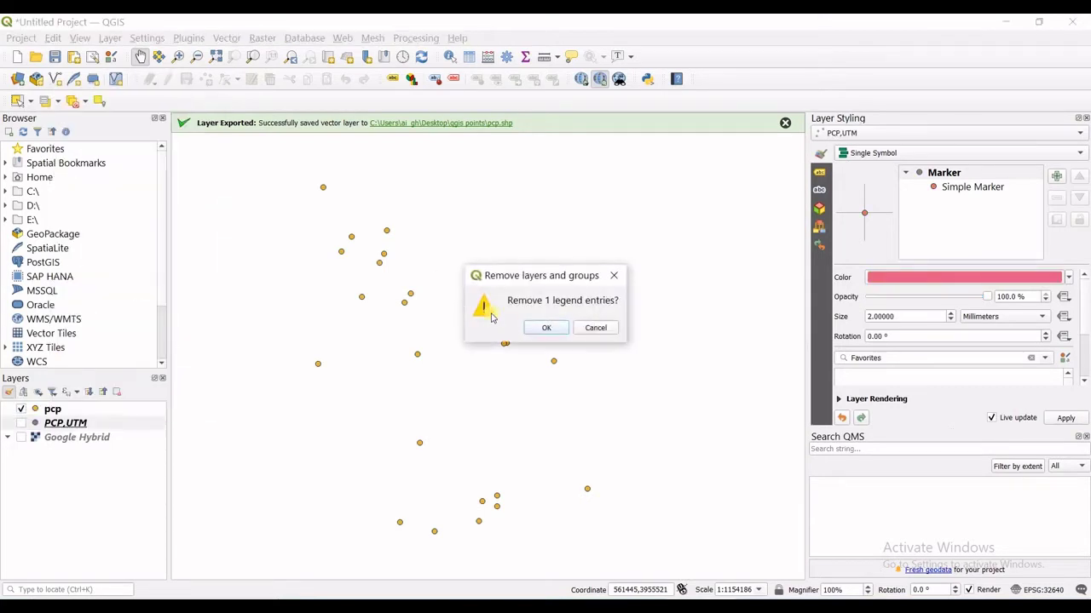
left_click(543, 329)
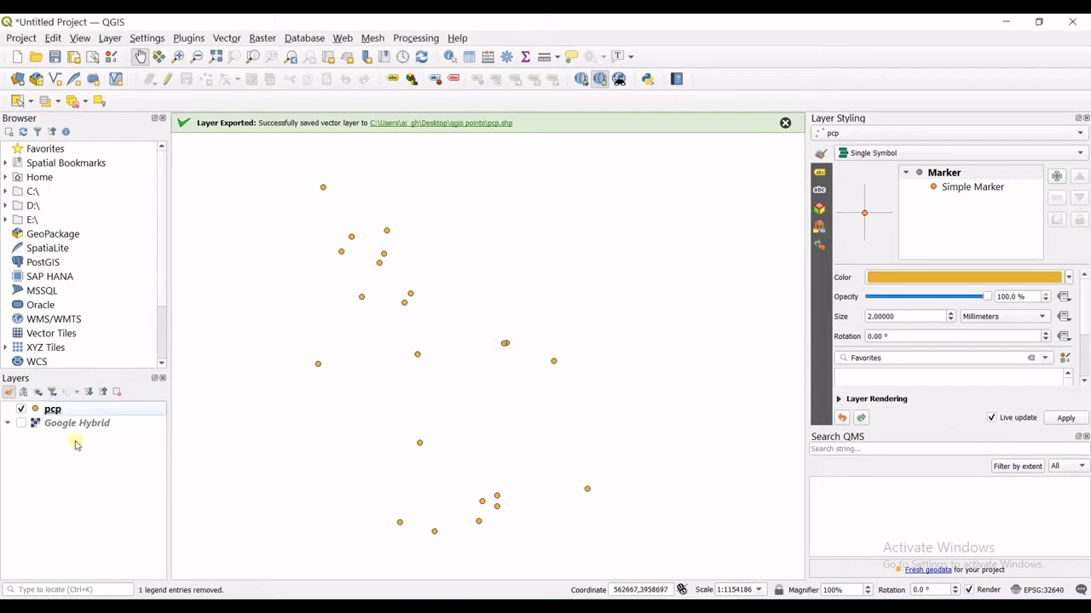
- Show the Google Hybrid basemap again and remove the pcp layer from the project
left_click(21, 423)
right_click(43, 412)
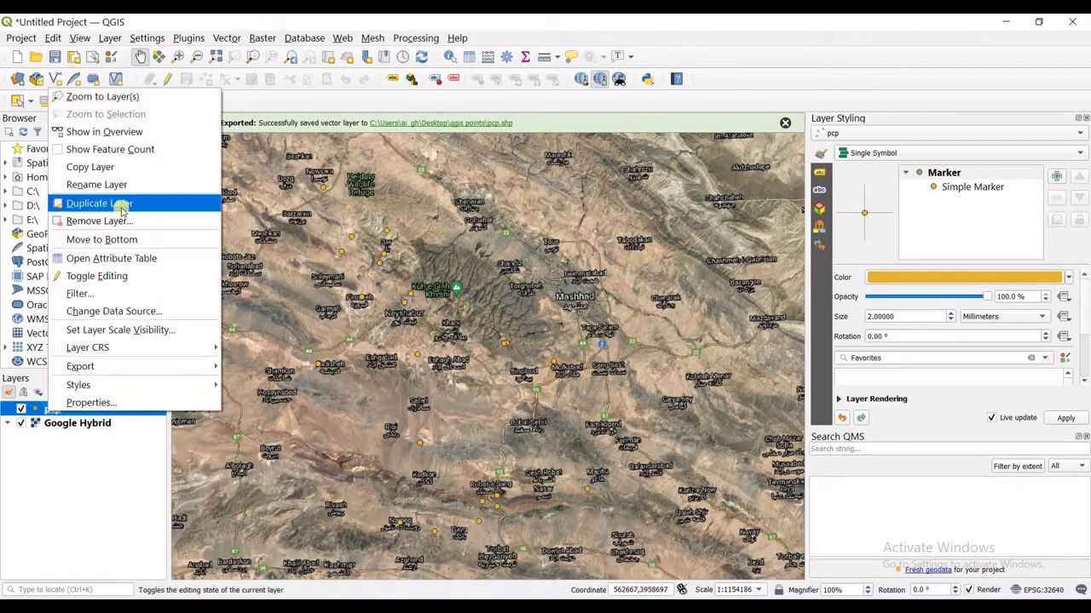
left_click(117, 219)
left_click(546, 328)
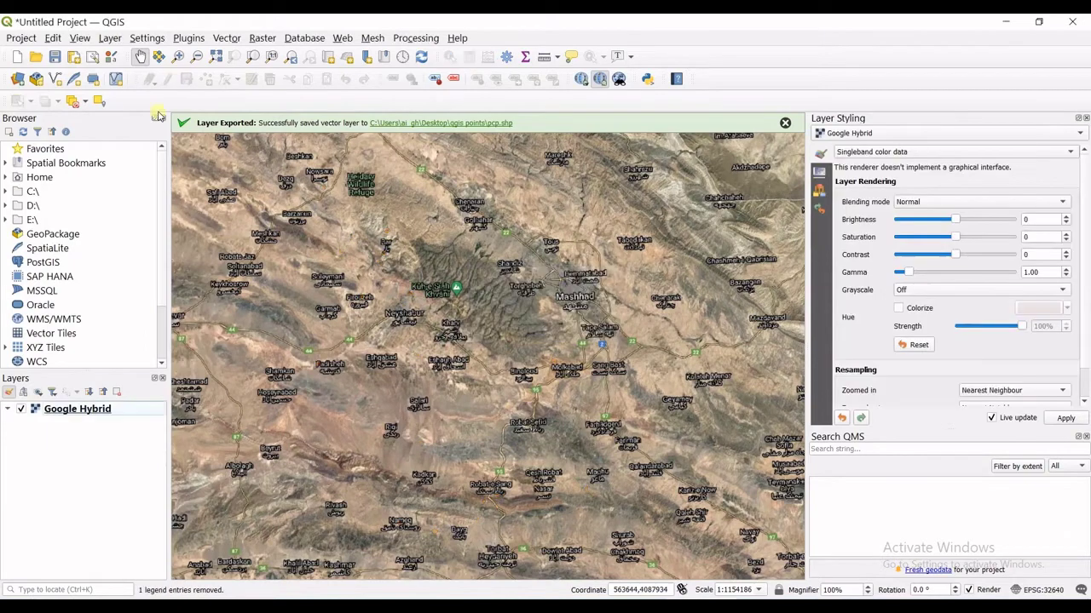
- Start adding a vector layer and choose pcp.dbf from the qgis points folder on the Desktop as the source dataset
left_click(110, 39)
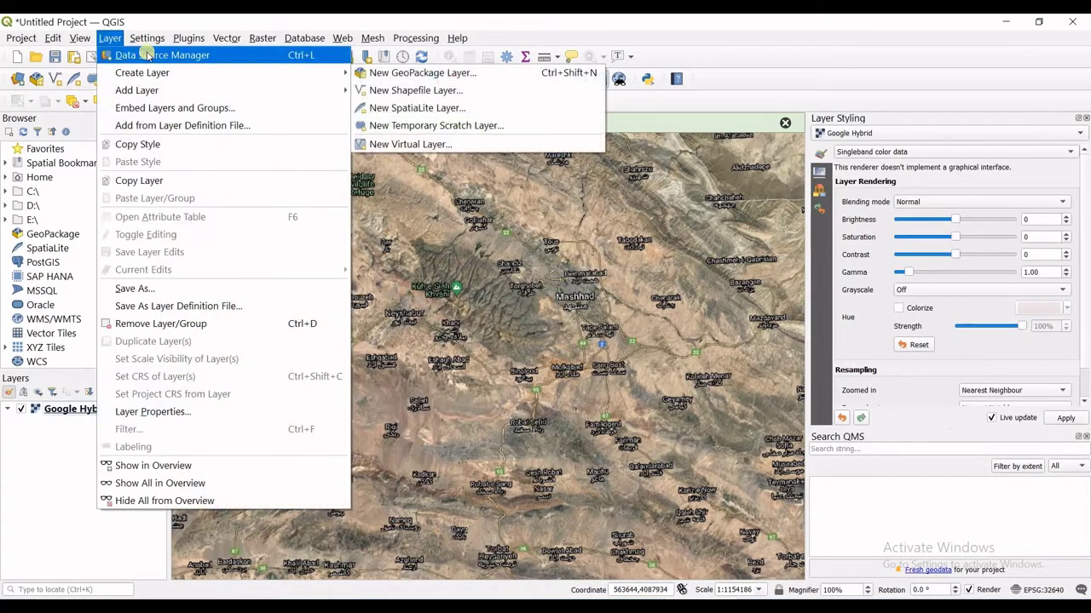
mouse_move(334, 100)
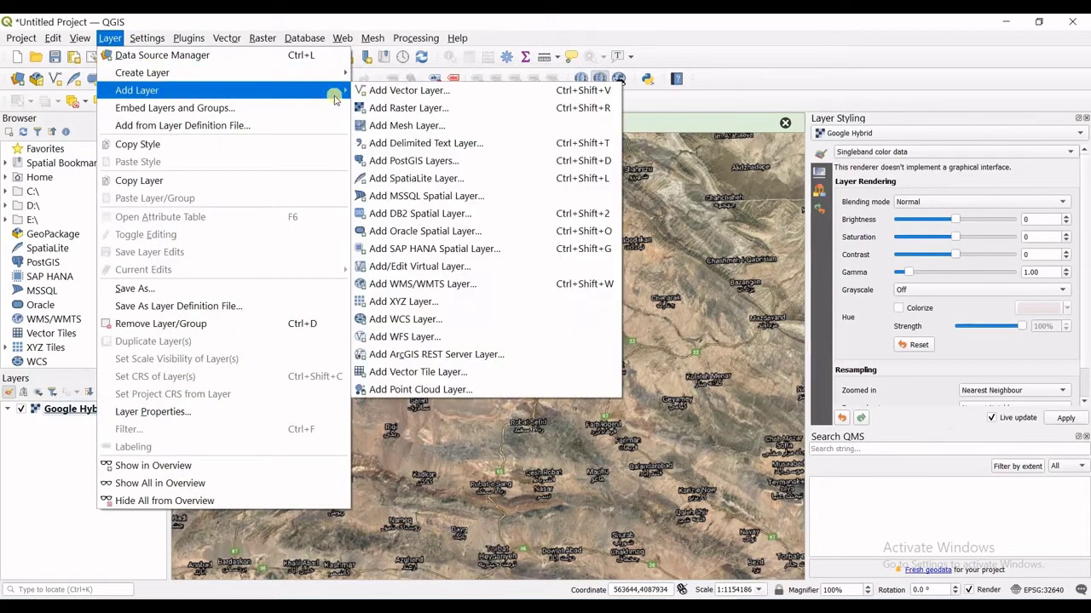
left_click(405, 93)
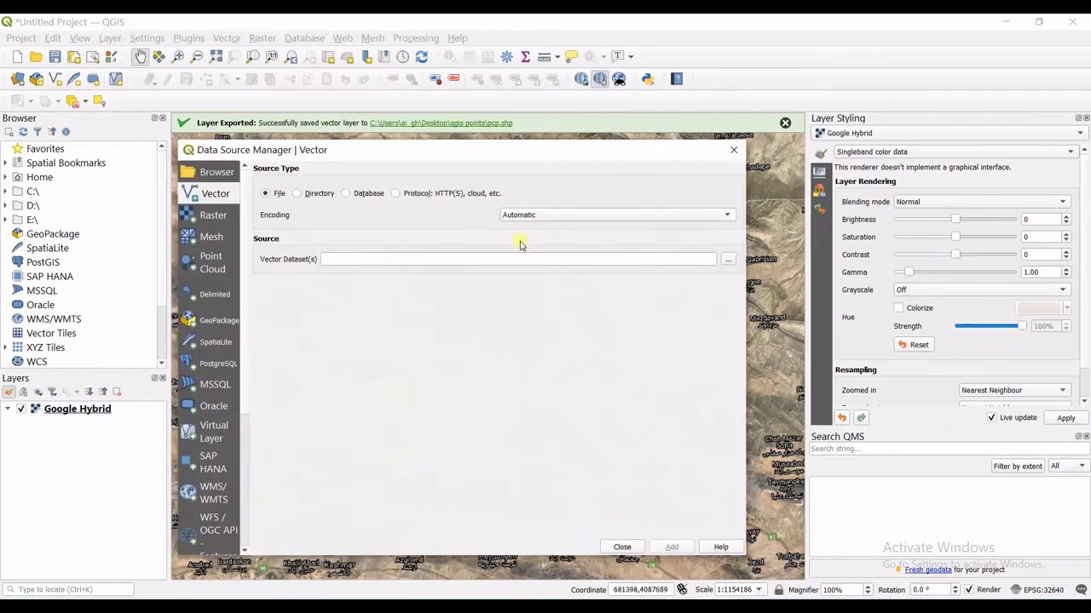
left_click(728, 260)
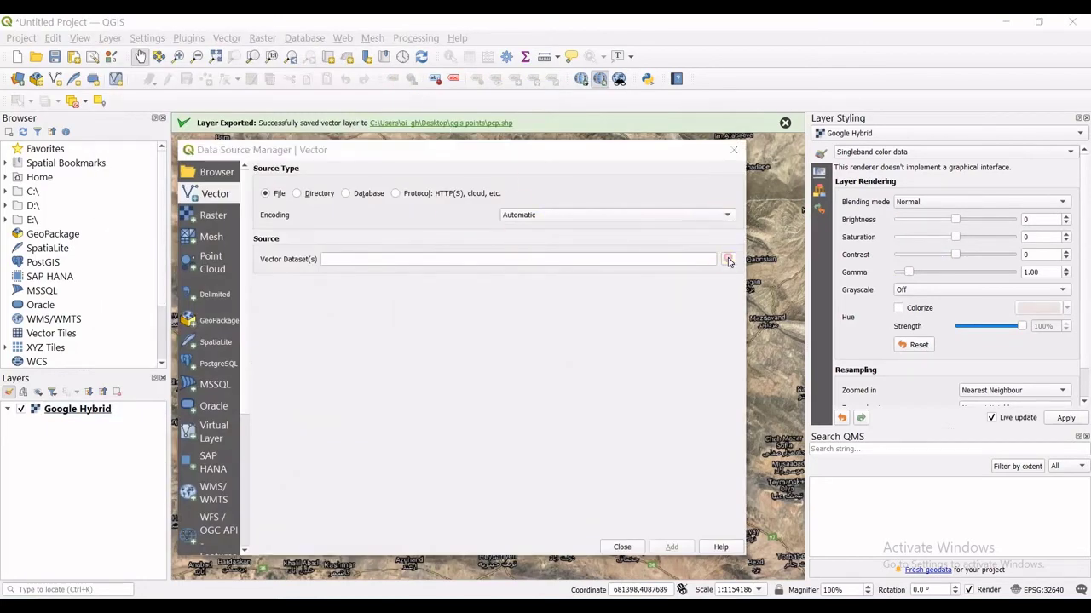
left_click(364, 199)
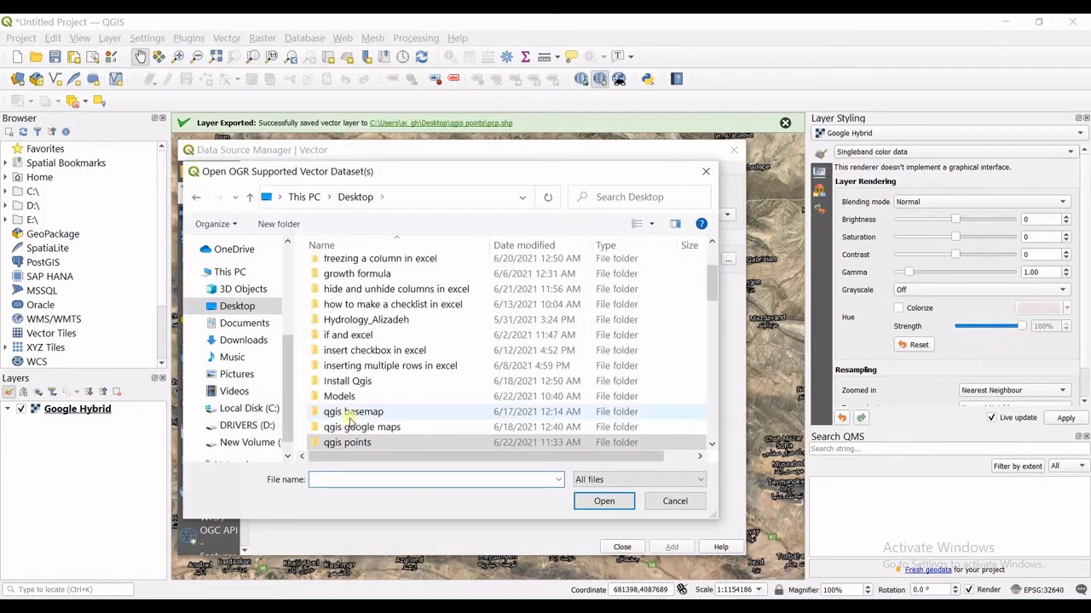
scroll(353, 421, "down", 2)
double_click(356, 350)
double_click(341, 283)
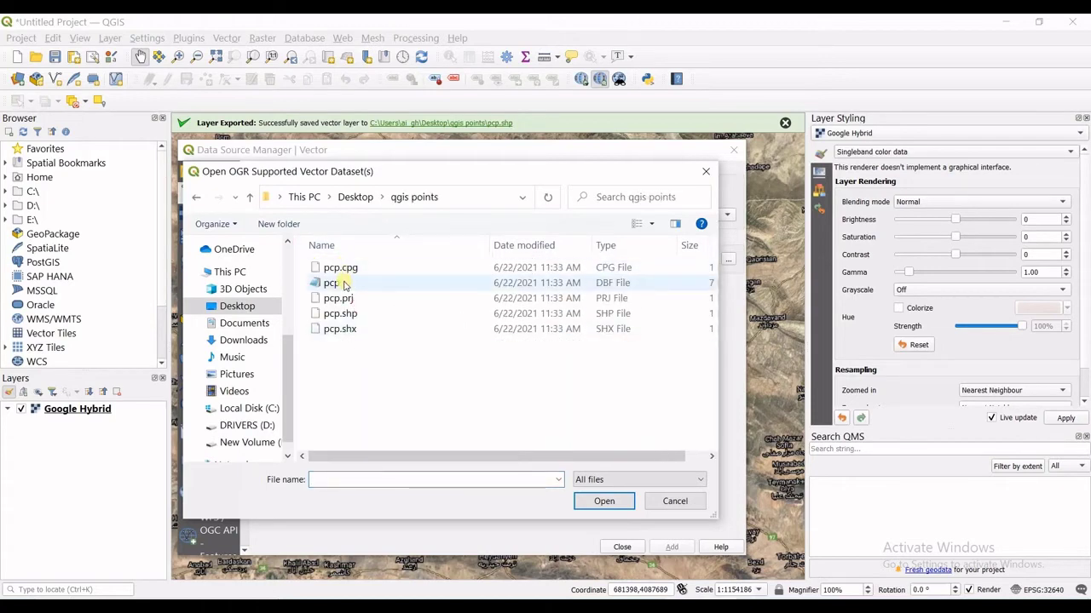
- Keep the encoding on Automatic, add the pcp layer to the map and close the Data Source Manager
left_click(642, 218)
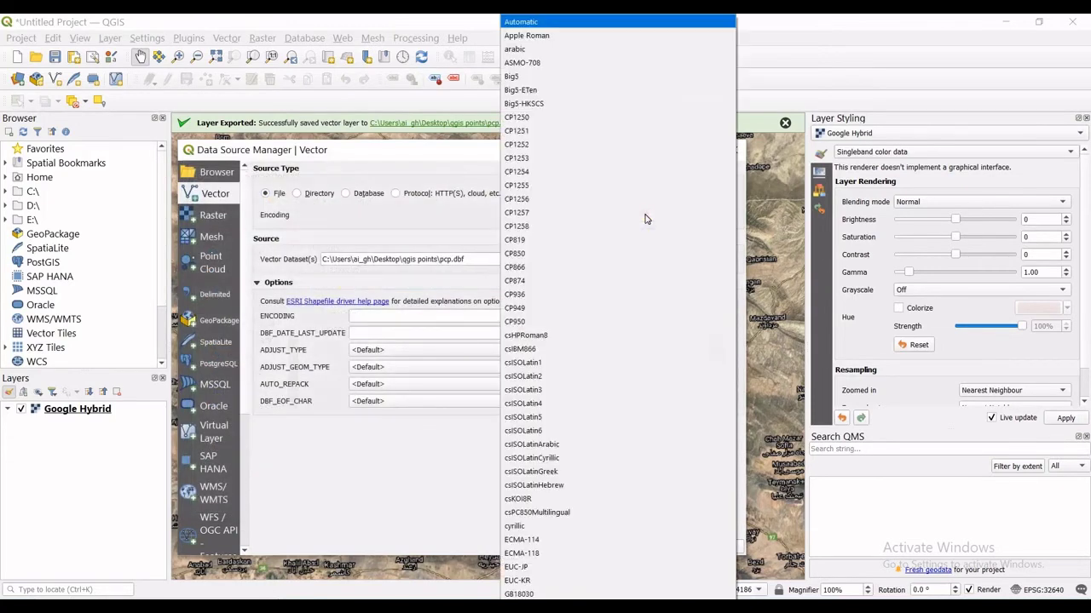
left_click(502, 275)
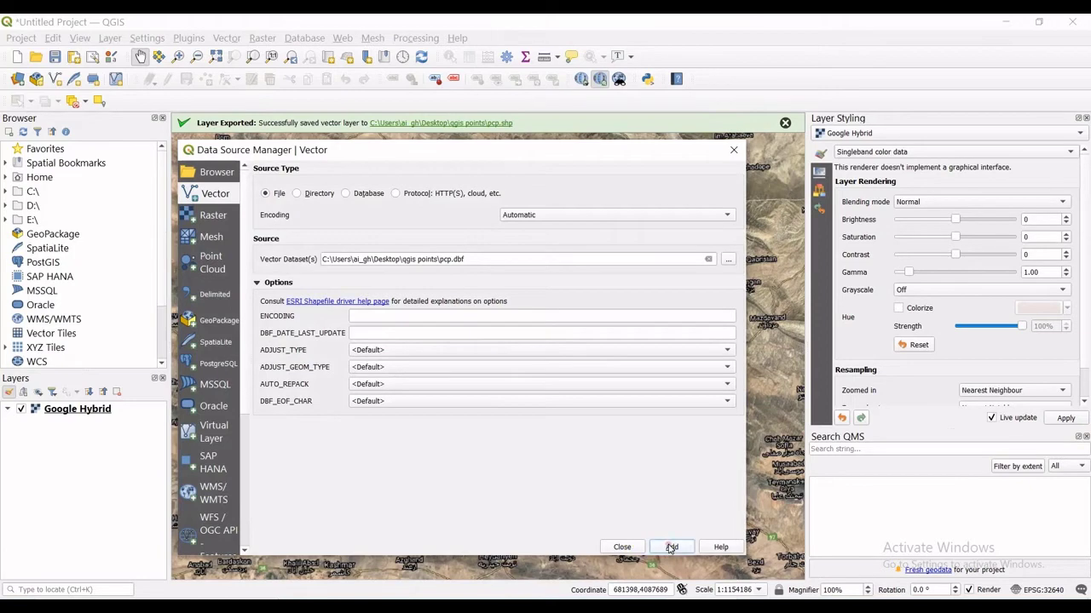
left_click(670, 546)
left_click(619, 546)
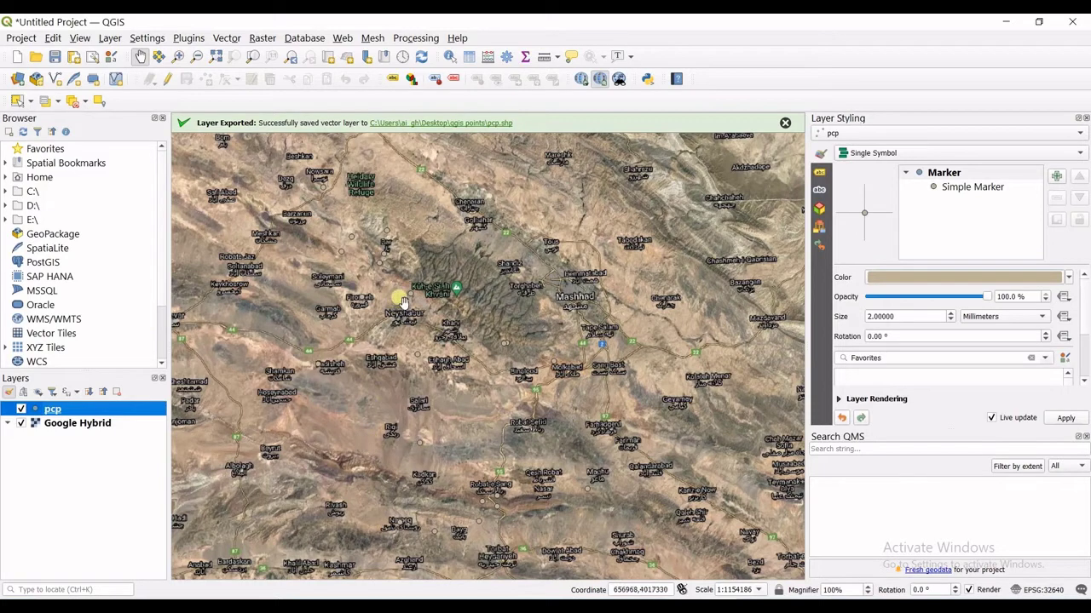
- Change the pcp layer's marker colour to red, with a hue of 347° and a saturation of 78%
left_click(955, 279)
left_click(1018, 213)
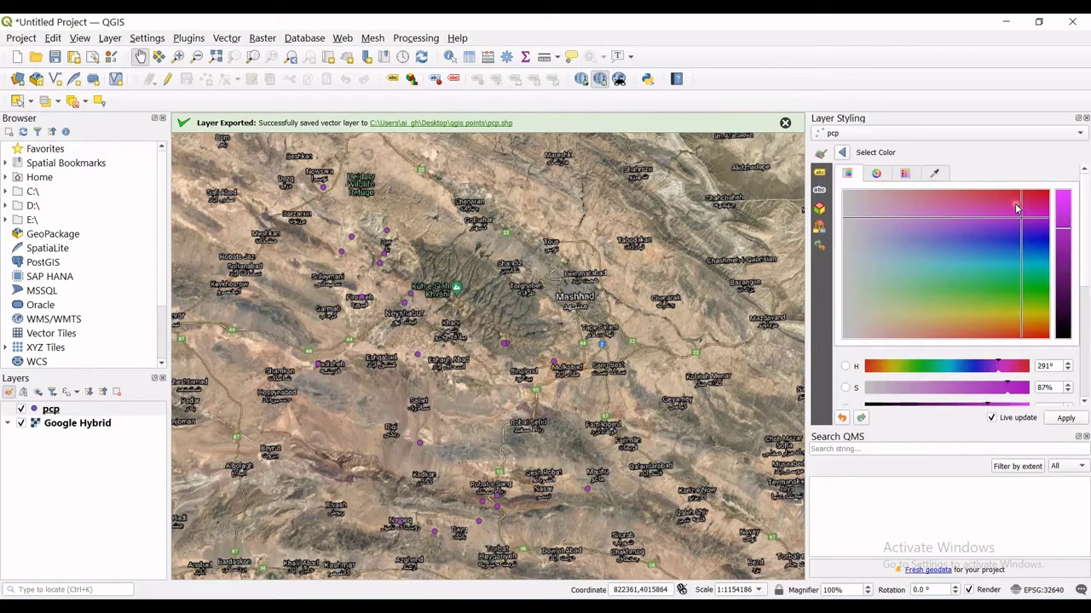
left_click(1006, 195)
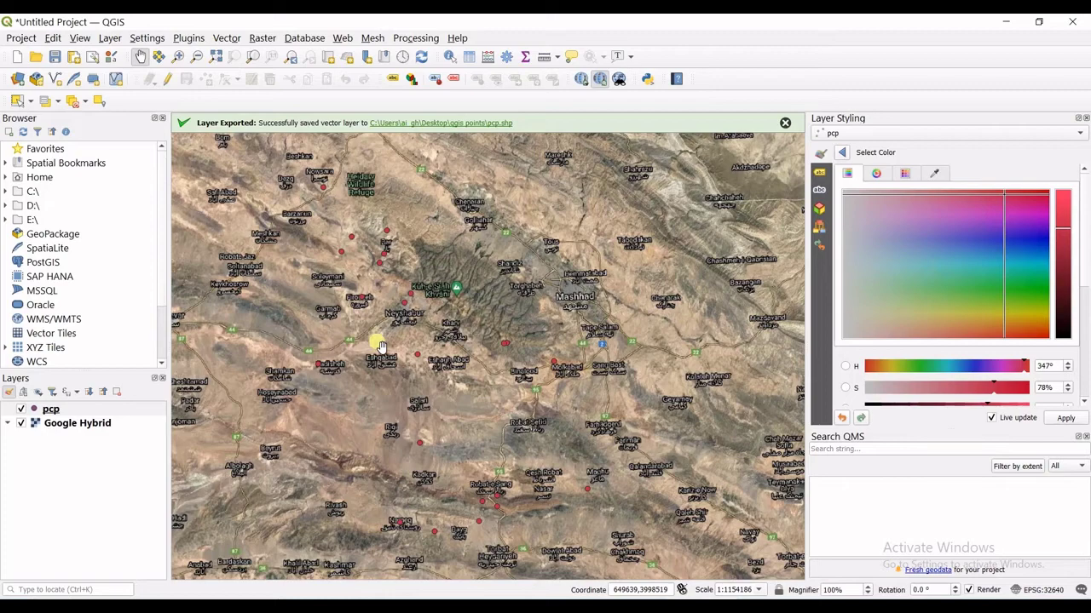
- Remove the pcp layer from the project
right_click(72, 411)
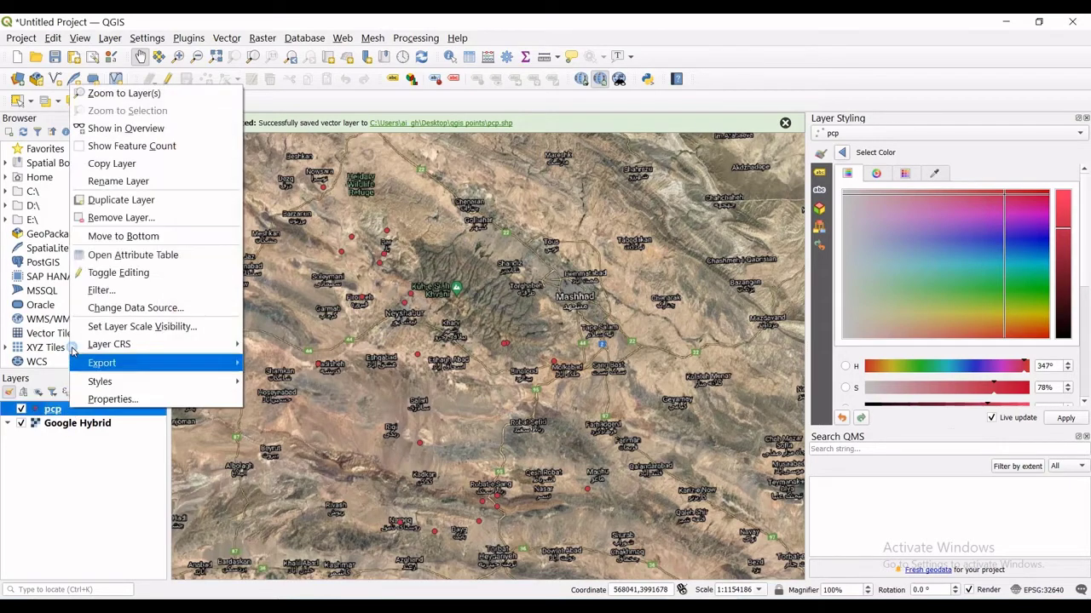
left_click(101, 219)
left_click(540, 329)
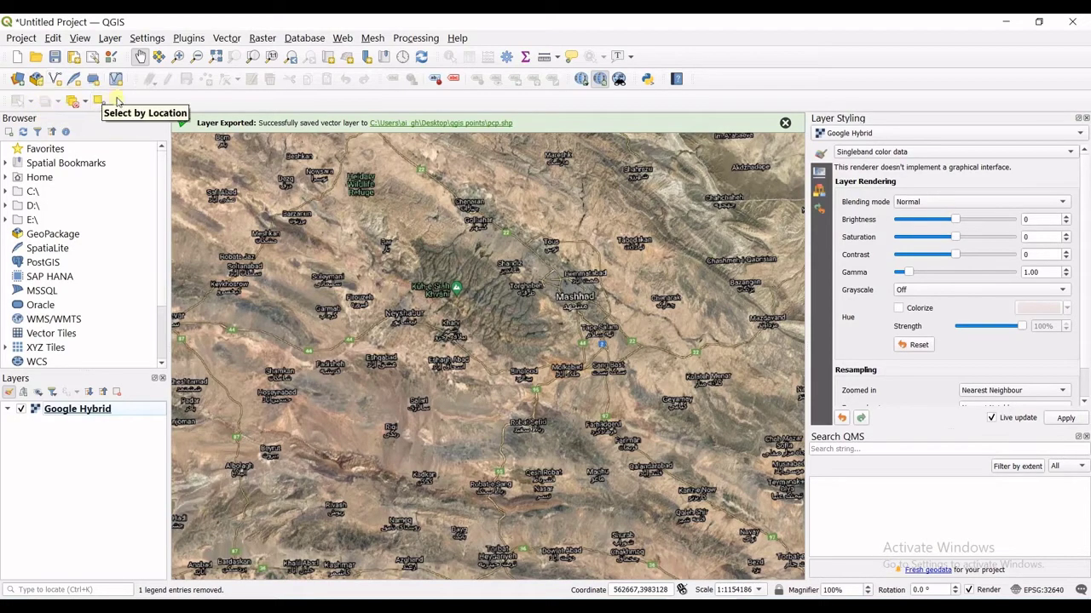
- Start a new shapefile layer and set its file name to draw_points in the Desktop folder qgis points
left_click(110, 38)
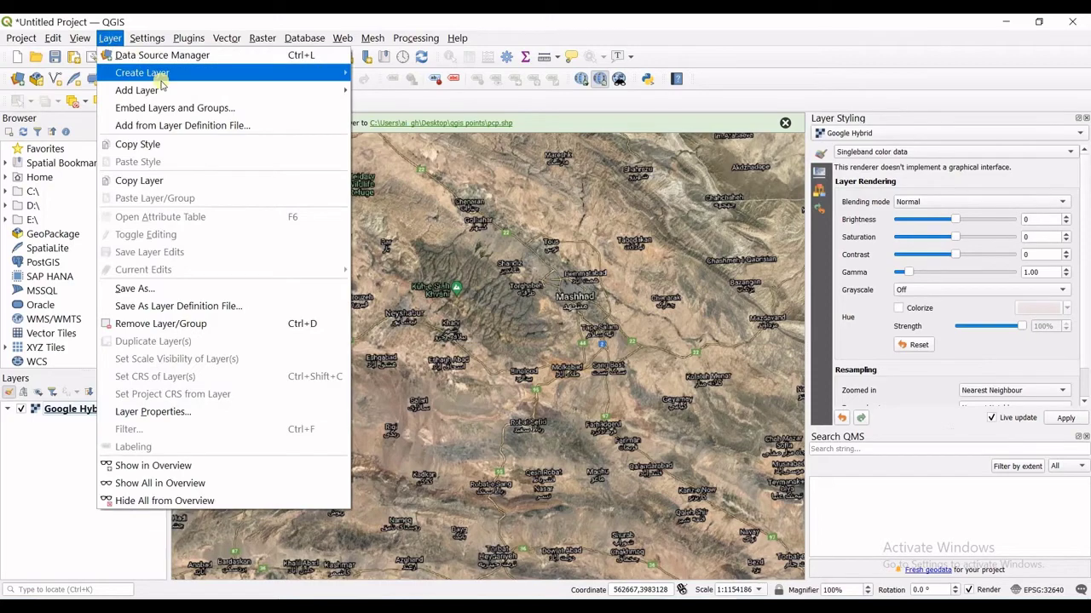
mouse_move(160, 76)
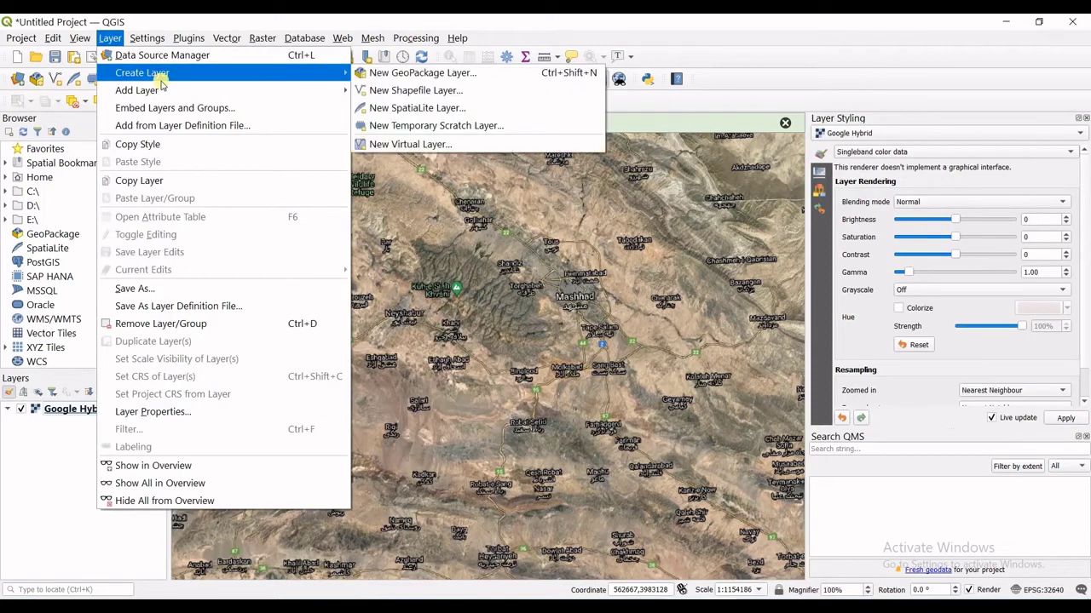
left_click(387, 91)
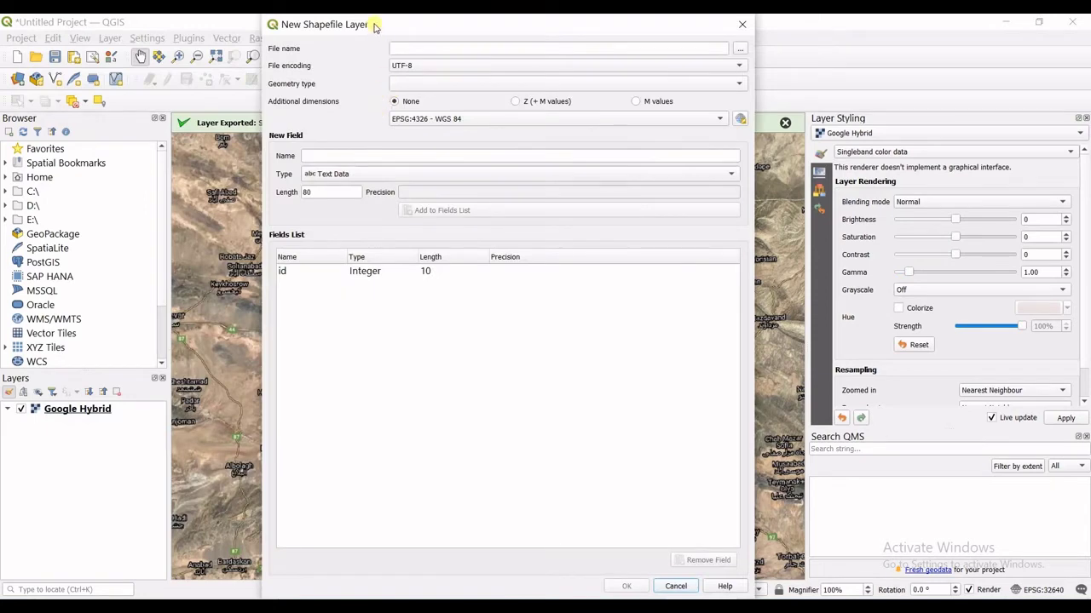
left_click_drag(374, 27, 350, 49)
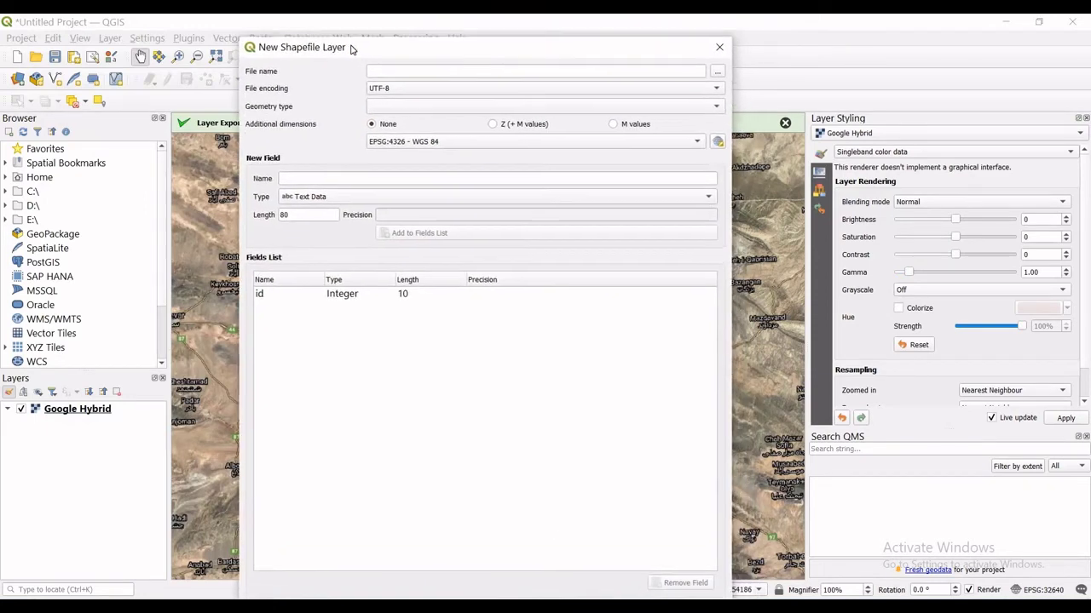
left_click(716, 72)
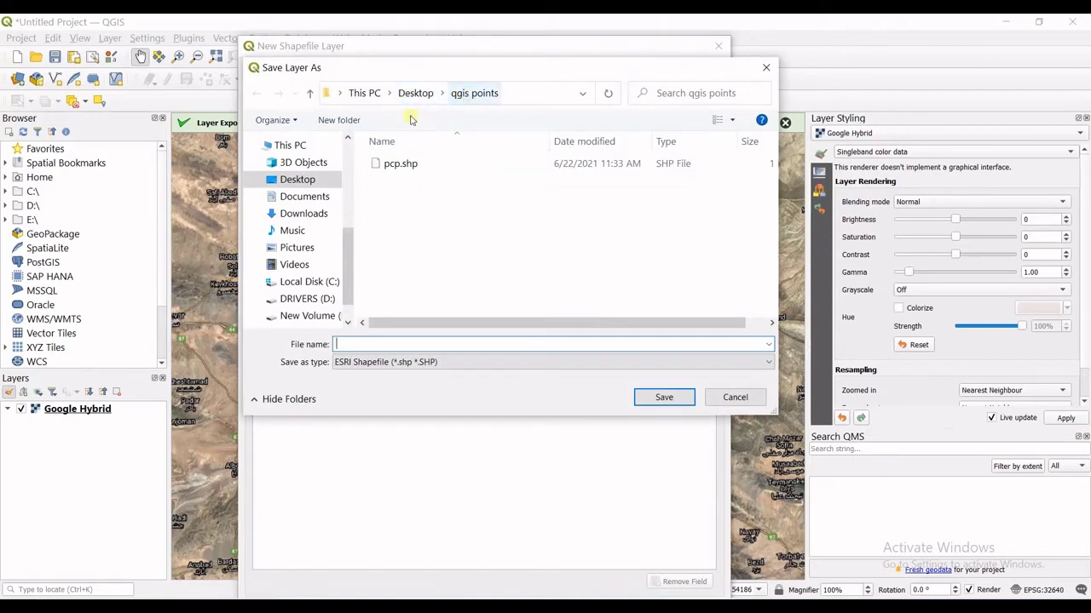
left_click(373, 345)
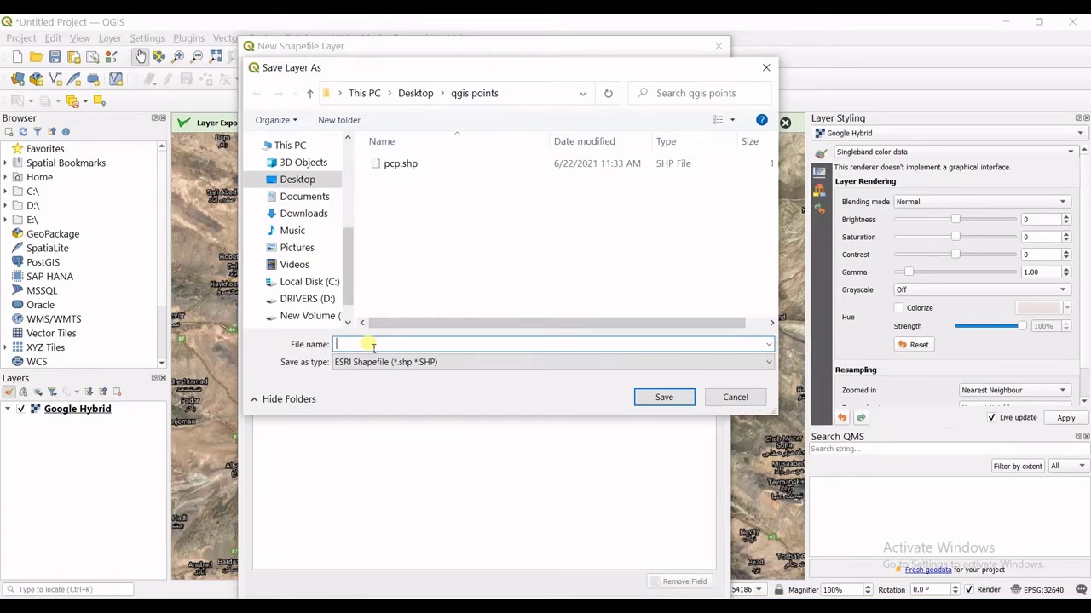
type("drwa")
key("BackSpace")
type("raw")
type("_points")
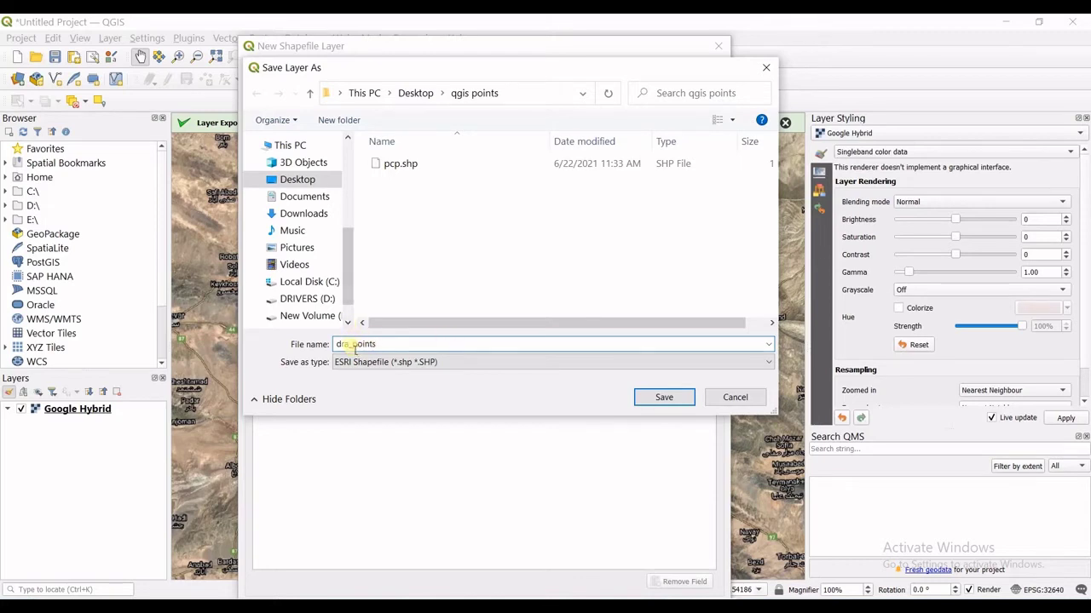
type("w")
left_click(666, 399)
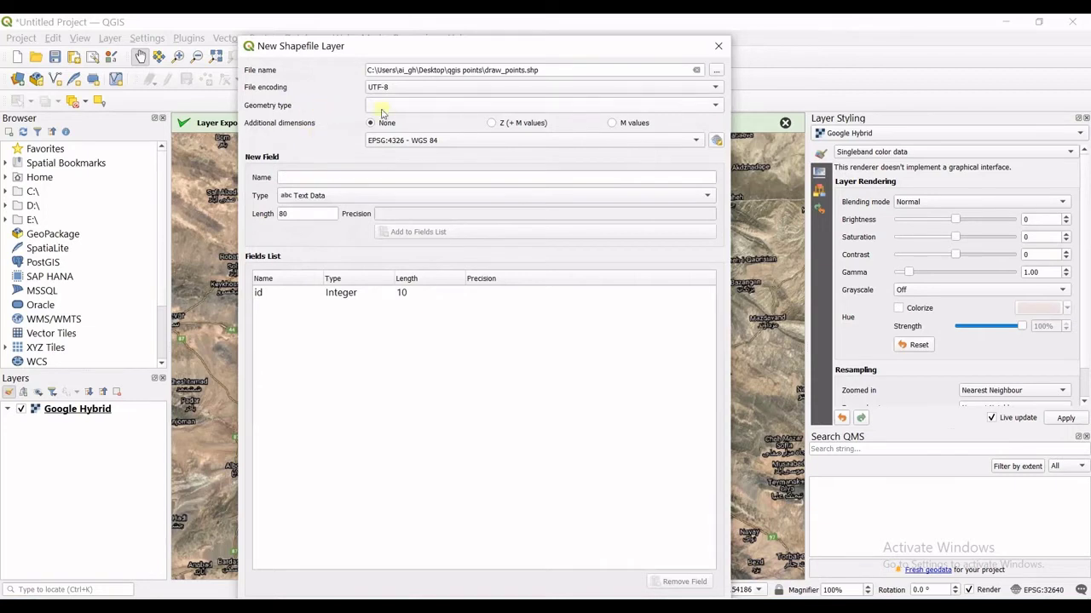
- Set the geometry type to Point and the CRS to EPSG:32640 - WGS 84 / UTM zone 40N, and create the shapefile layer
left_click(700, 107)
left_click(645, 121)
left_click(689, 142)
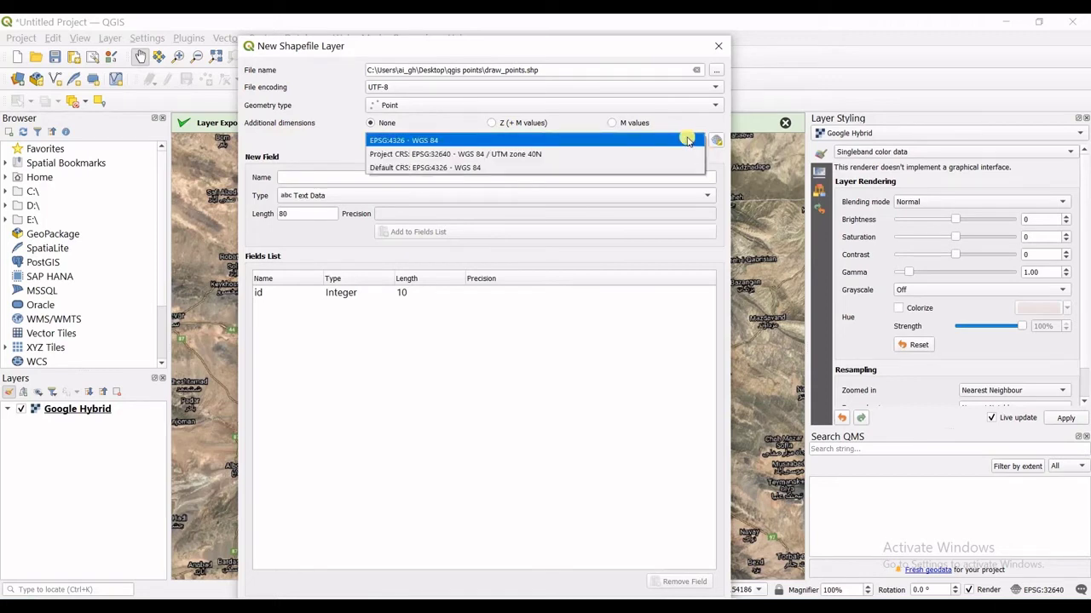
left_click(414, 155)
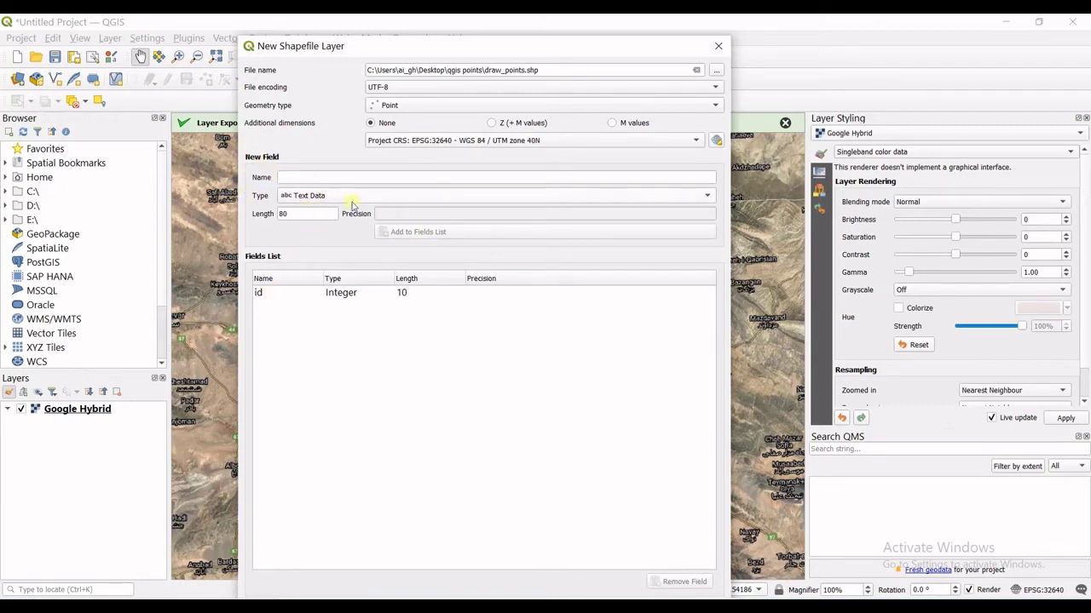
left_click_drag(407, 44, 356, 19)
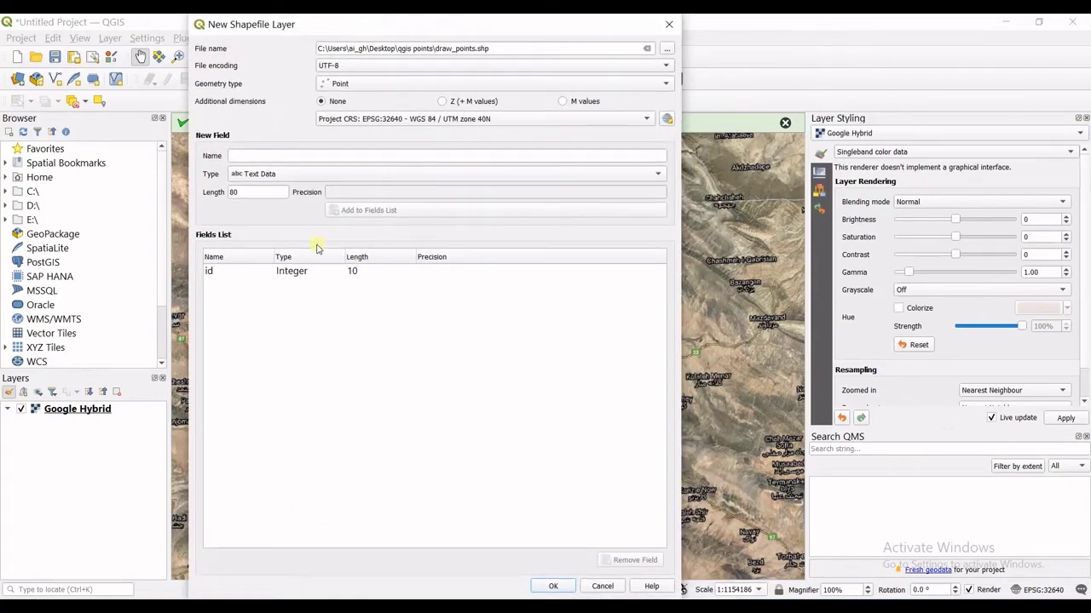
left_click(553, 587)
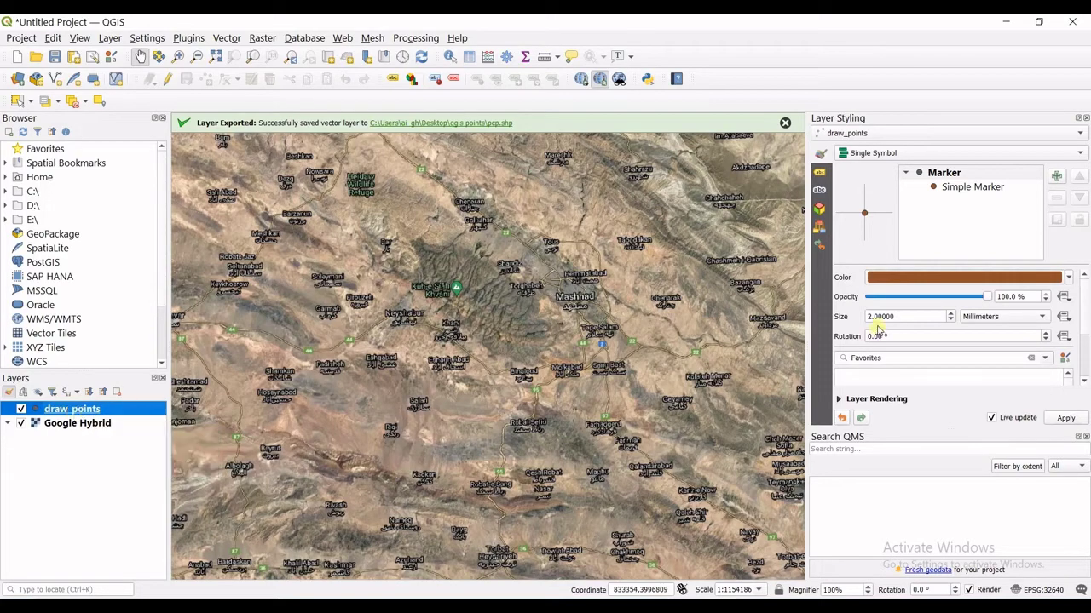
- Set the draw_points marker colour to red and switch on editing for the layer
left_click(1069, 279)
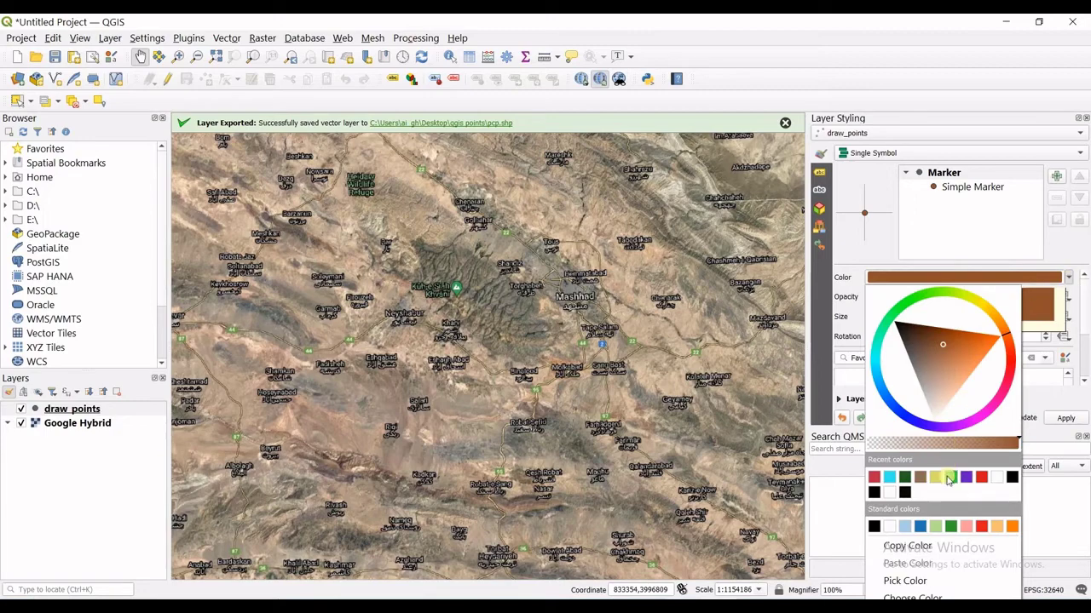
left_click(873, 476)
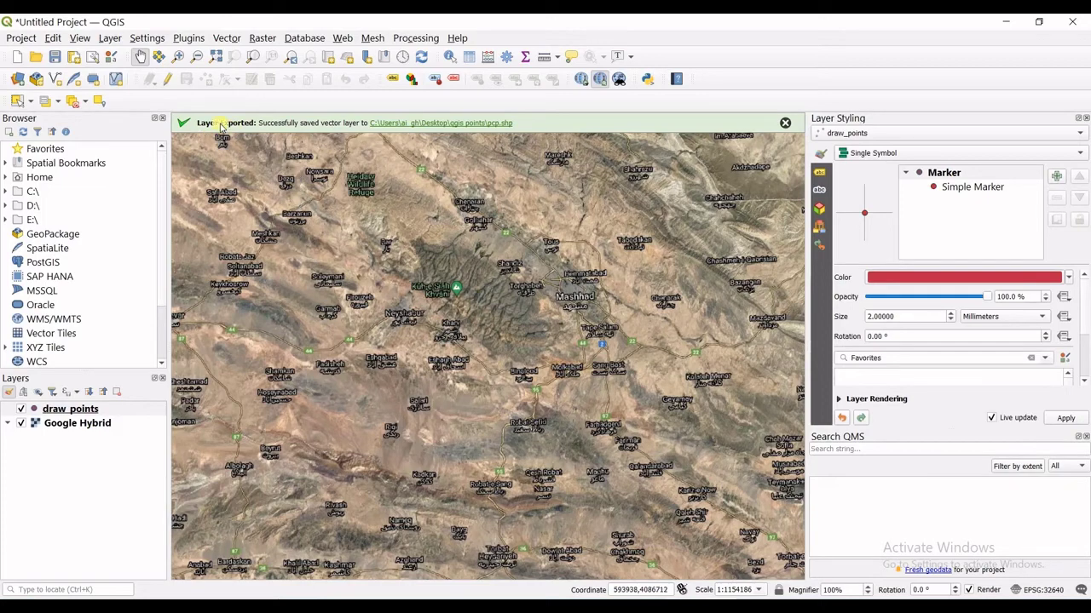
left_click(167, 79)
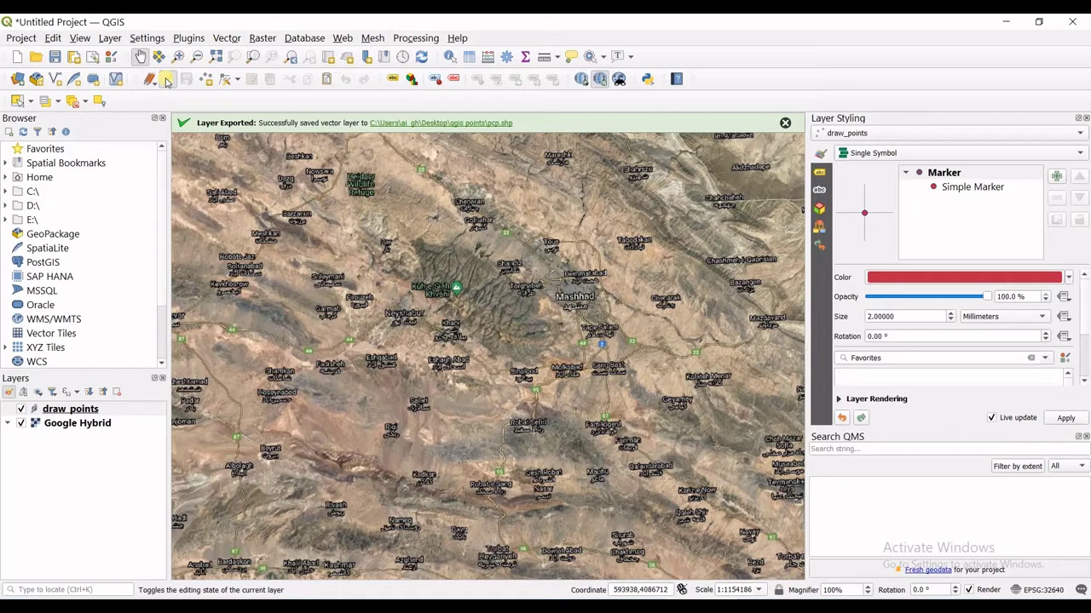
left_click(167, 79)
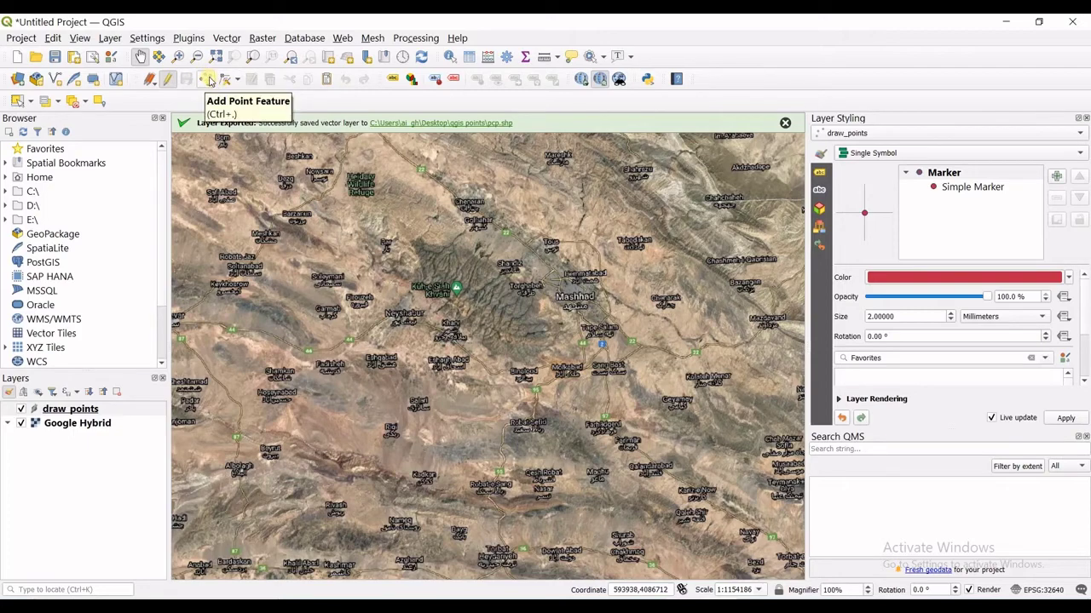
- Add a point feature just north of Neyshabur on the draw_points layer and give it id 1
left_click(205, 78)
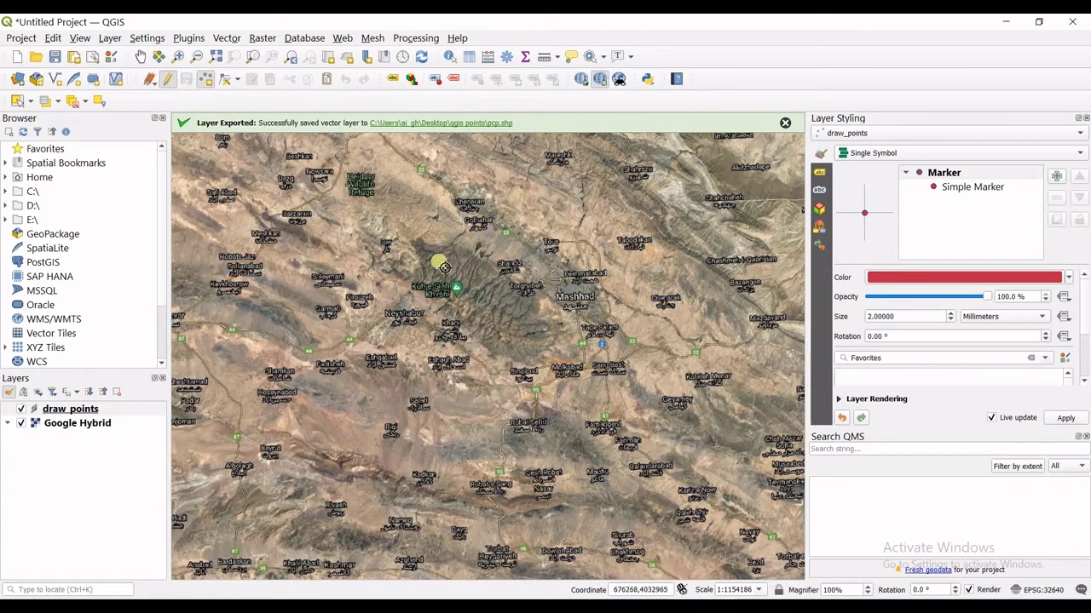
left_click(401, 286)
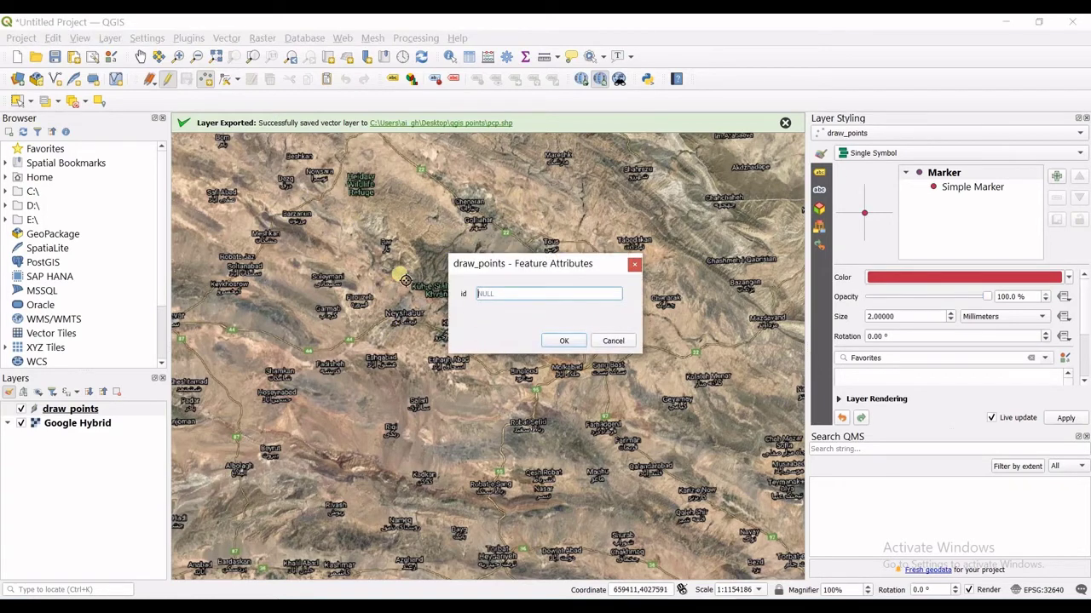
left_click(498, 299)
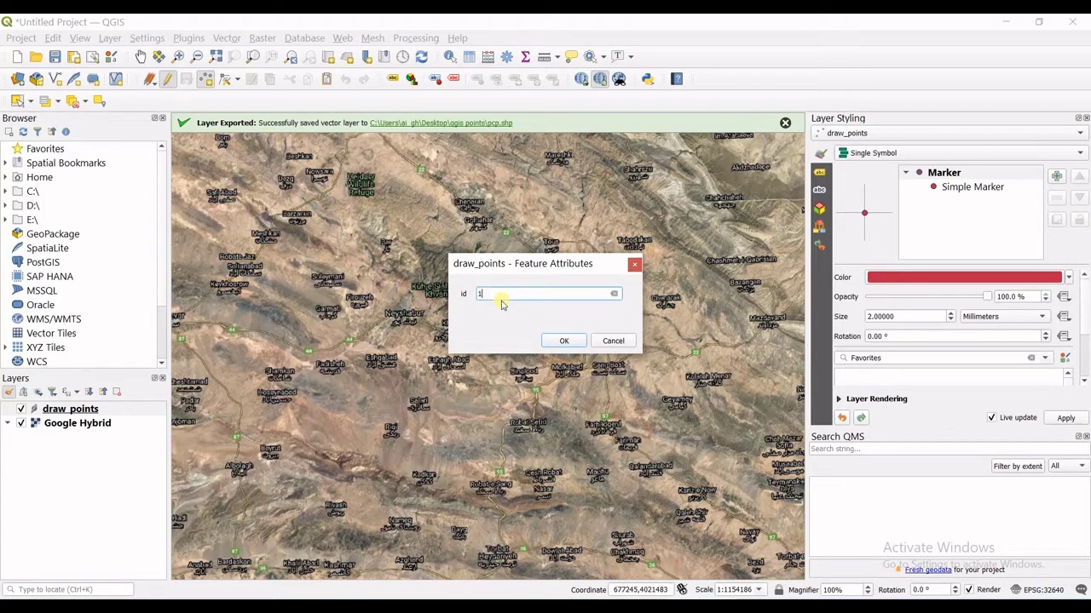
left_click(566, 342)
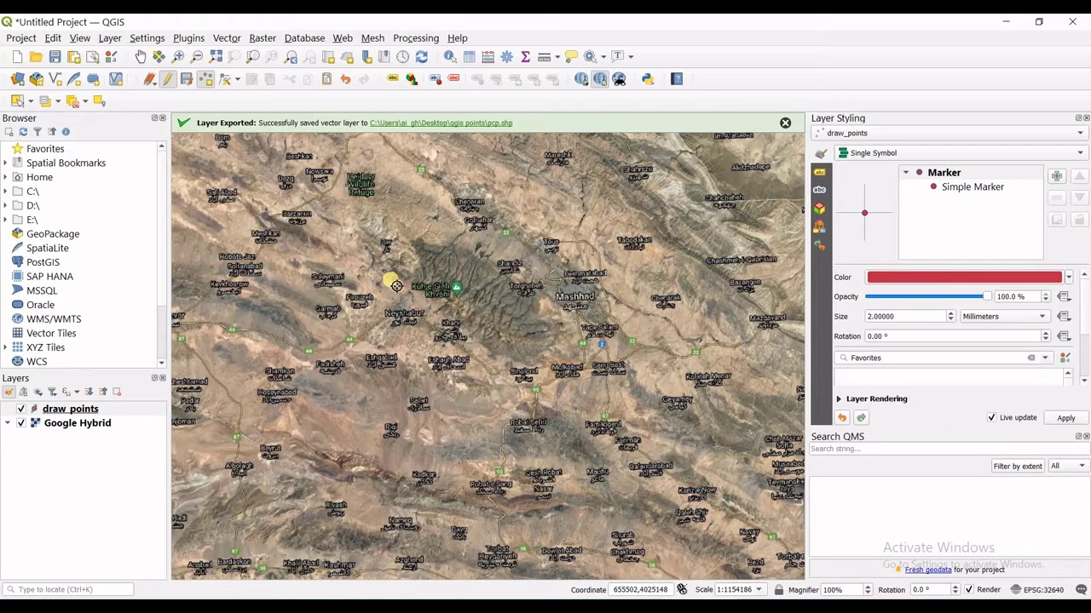
- Add a point feature at the road junction just south of Robat Sefid on the draw_points layer and give it id 2
scroll(597, 466, "down", 3)
scroll(584, 456, "up", 3)
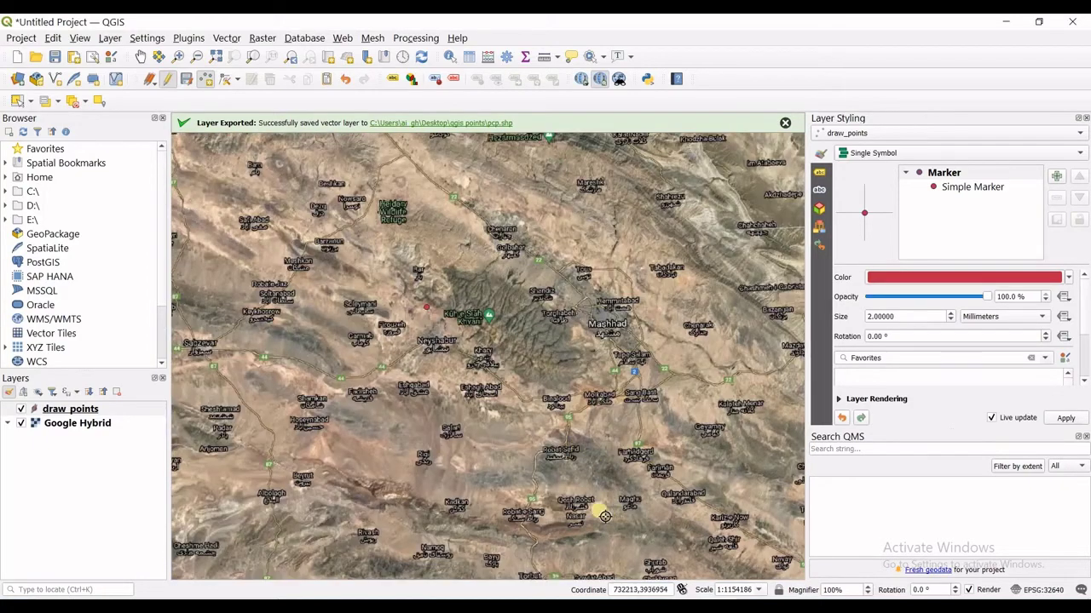
scroll(604, 516, "up", 3)
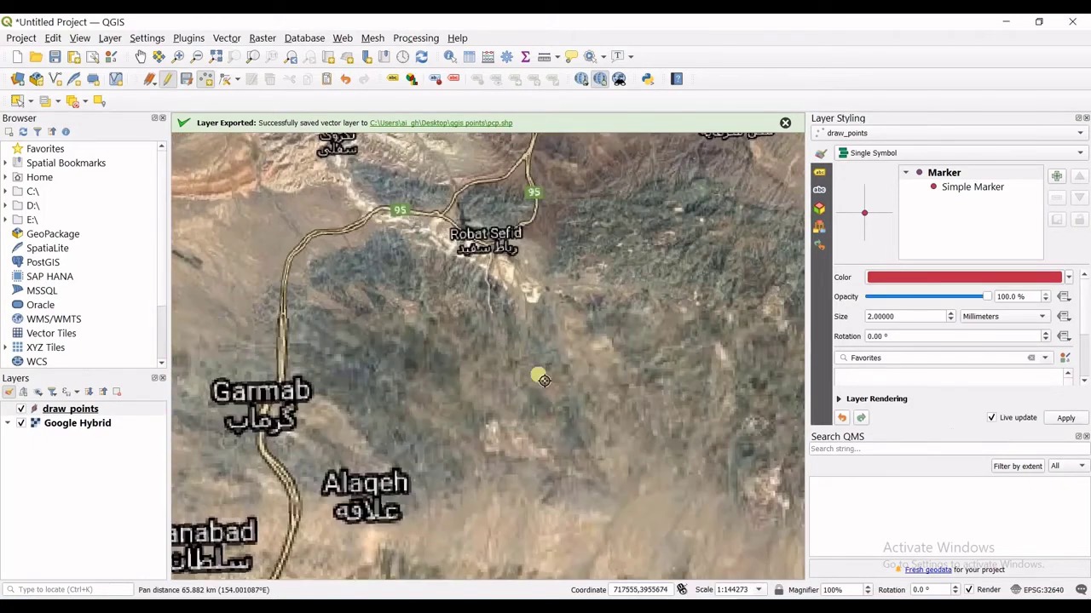
scroll(463, 353, "up", 3)
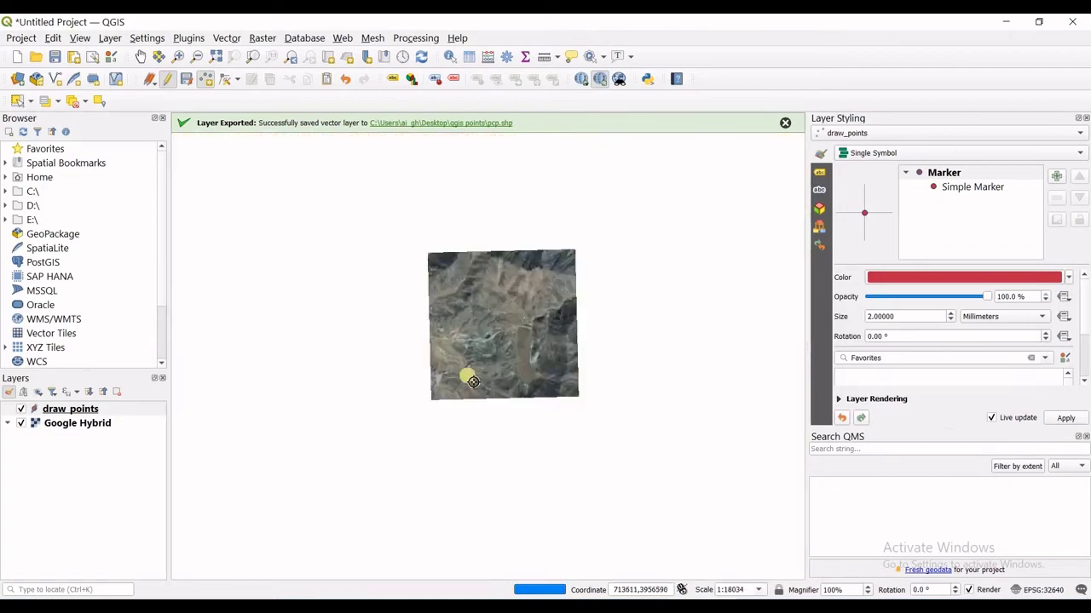
left_click_drag(473, 382, 540, 253)
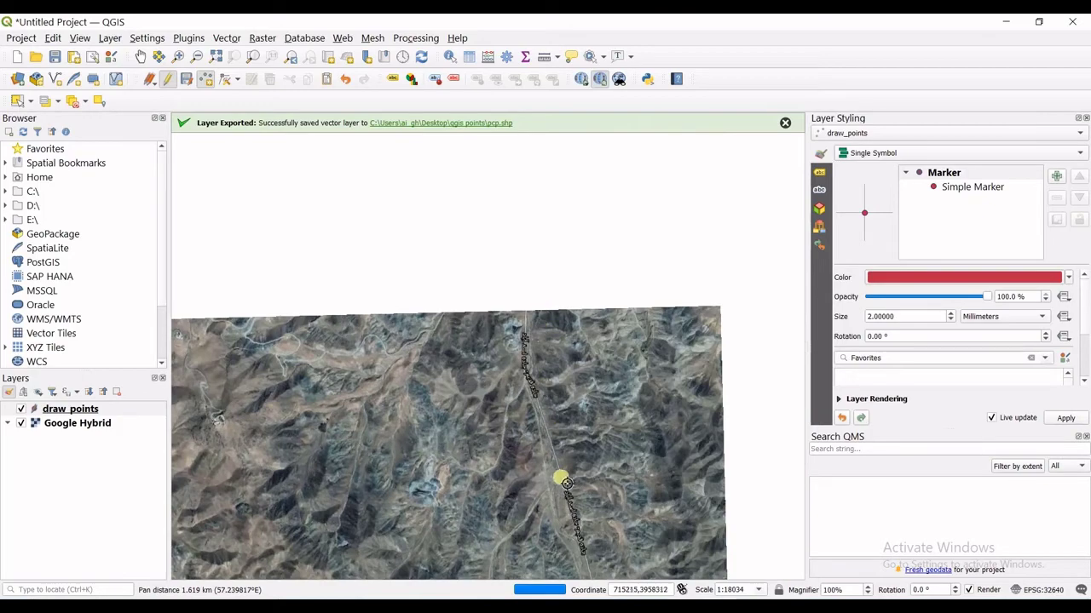
scroll(558, 470, "up", 1)
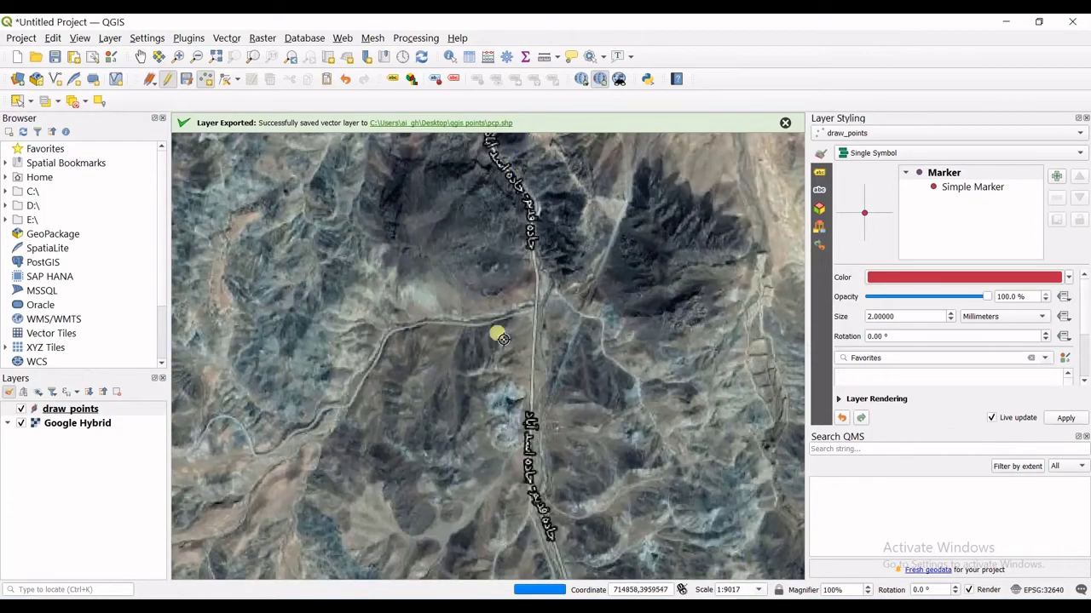
scroll(542, 304, "down", 1)
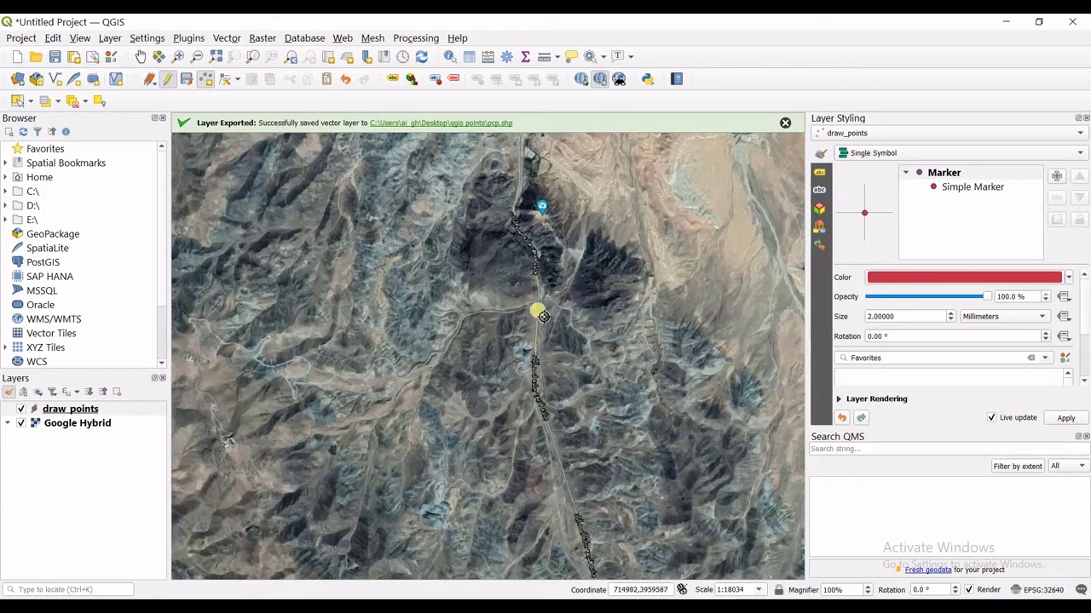
left_click(543, 308)
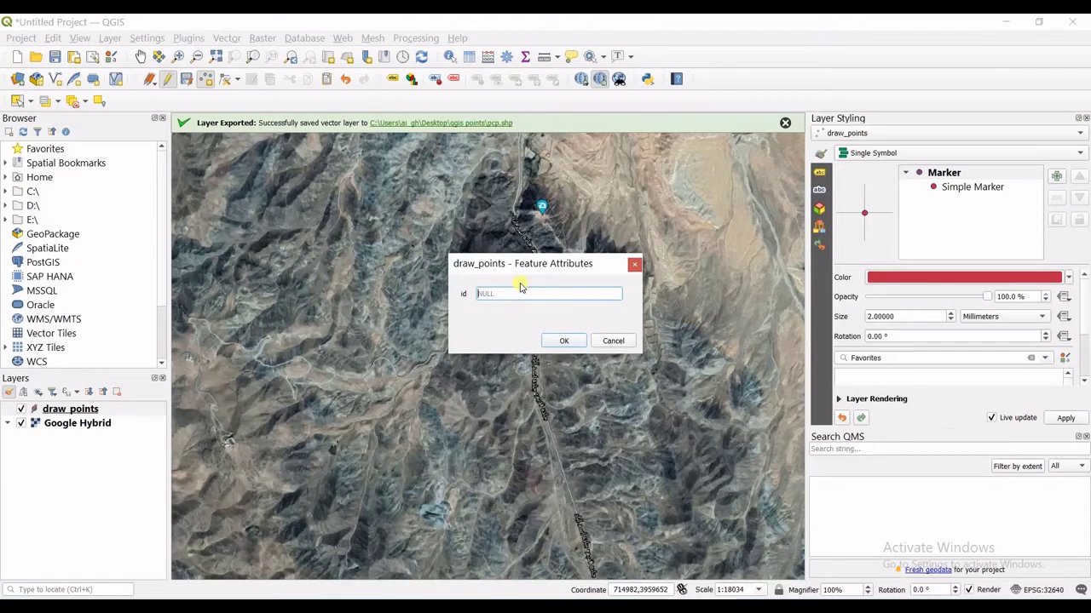
left_click(558, 341)
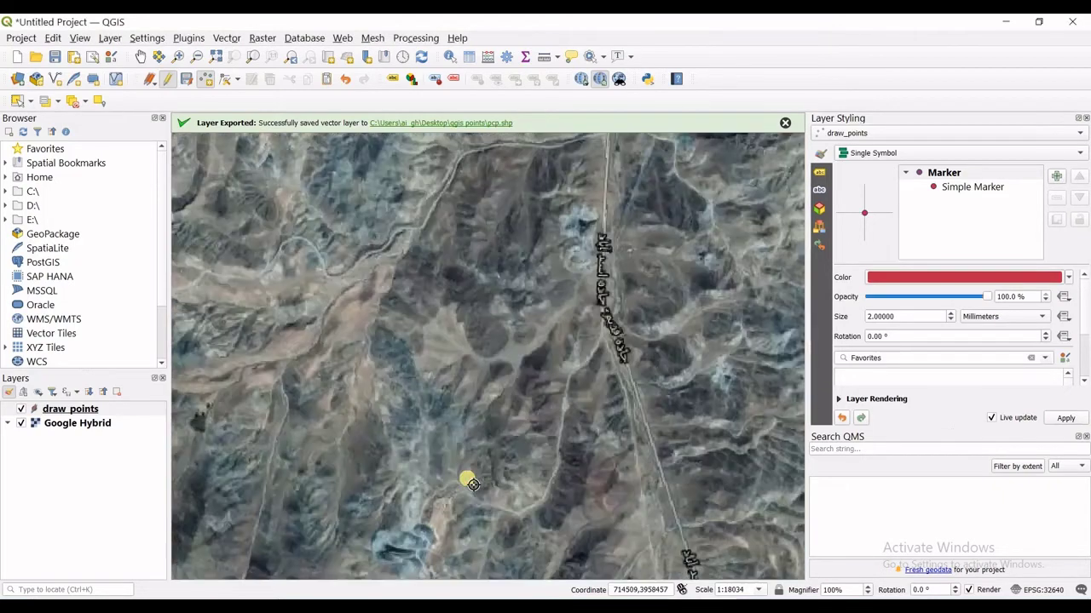
- Add a point feature southwest of Neyshabur, just west of Rigi, on the draw_points layer and give it id 3
scroll(471, 479, "down", 3)
scroll(473, 484, "down", 3)
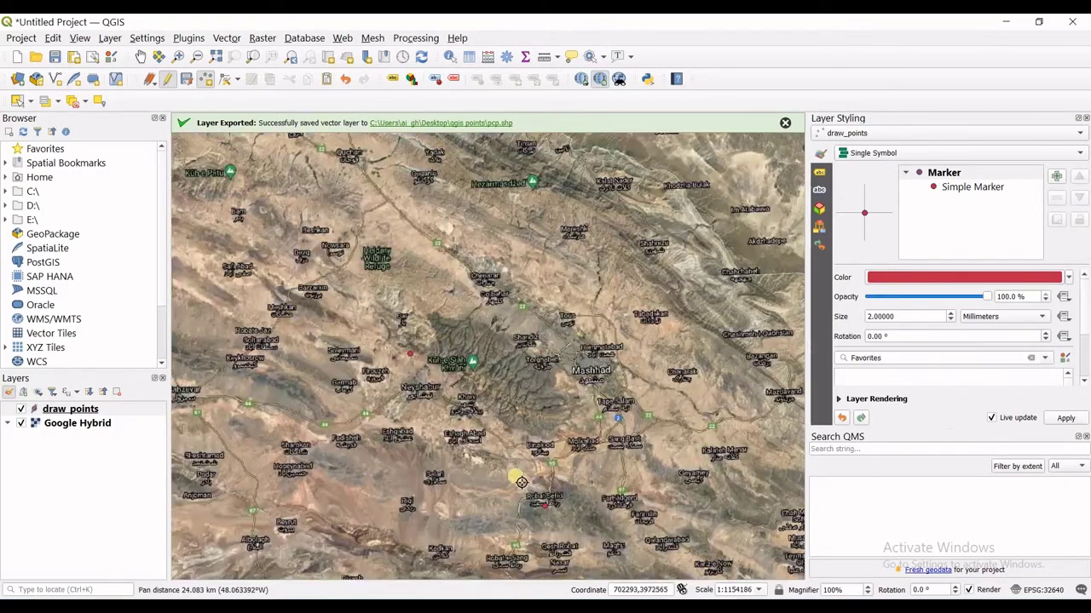
left_click_drag(518, 479, 536, 380)
left_click(373, 415)
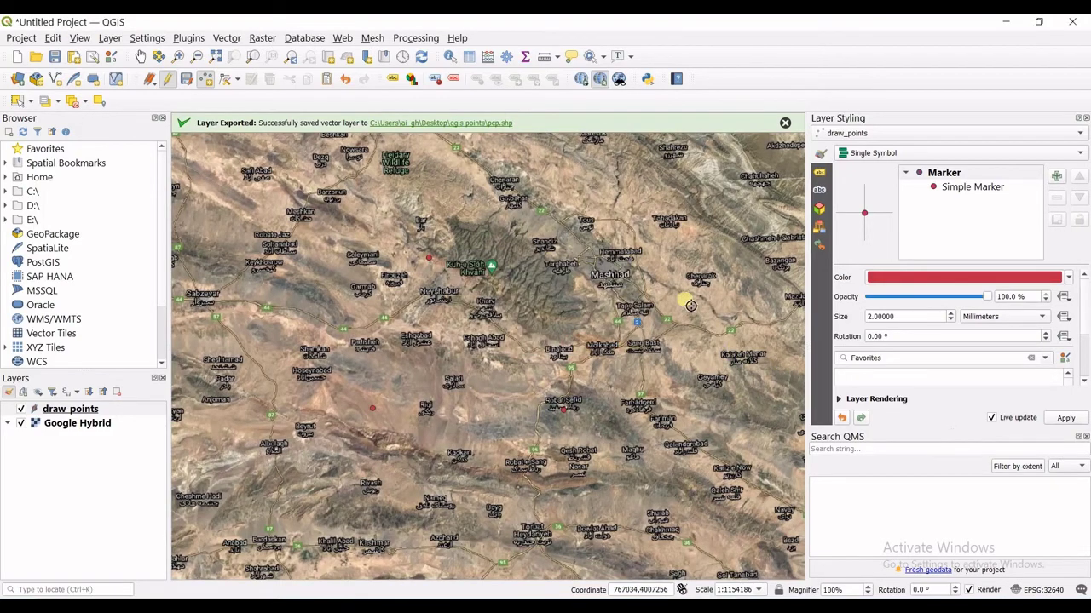
left_click_drag(689, 302, 608, 254)
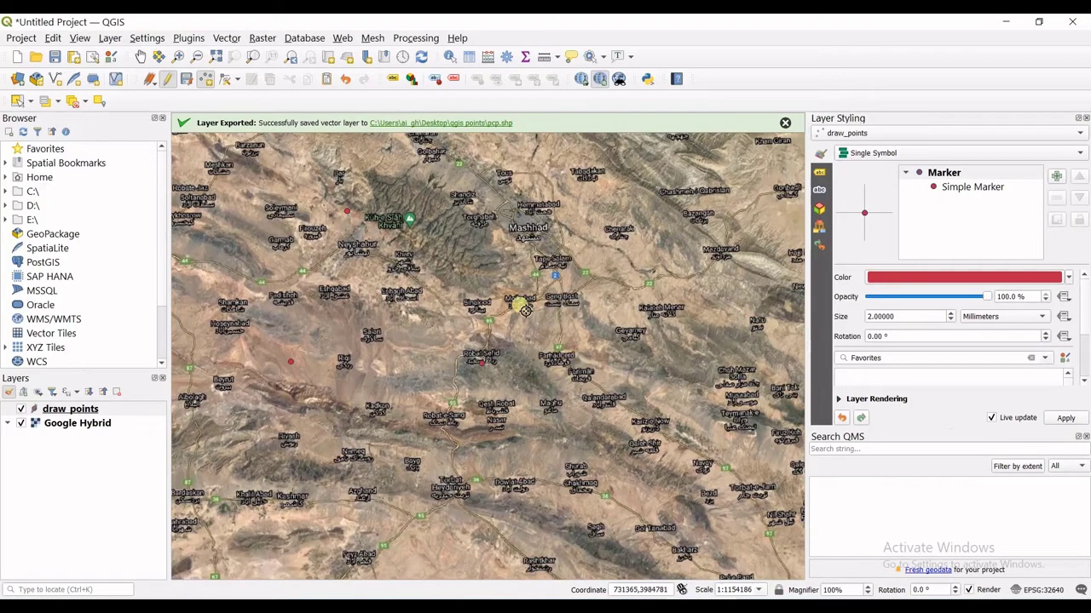
left_click_drag(521, 339, 570, 407)
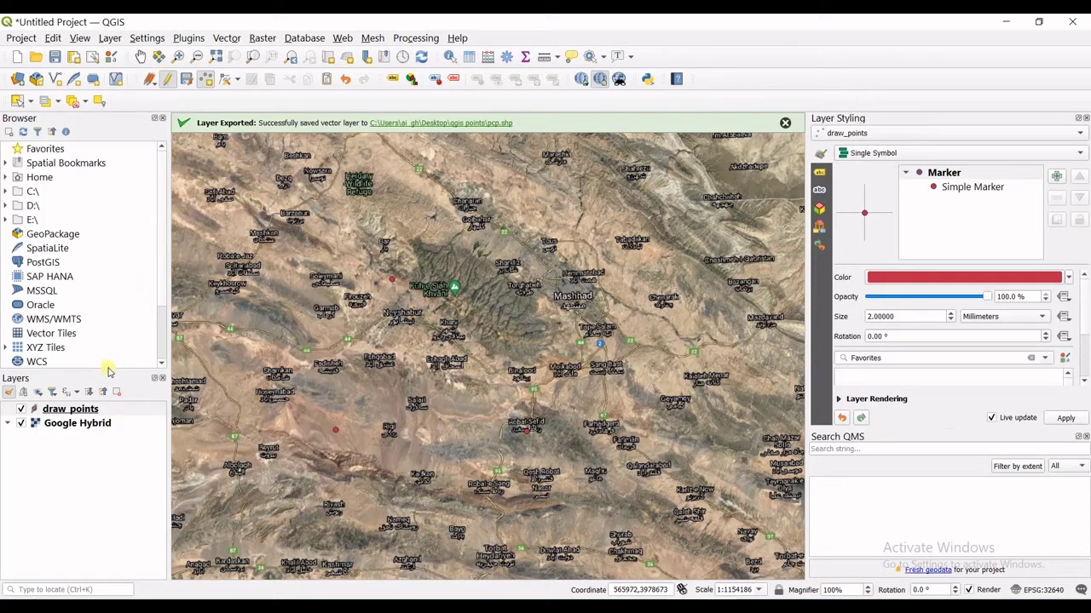
- Save the draw_points layer edits and switch off editing for the layer
right_click(109, 408)
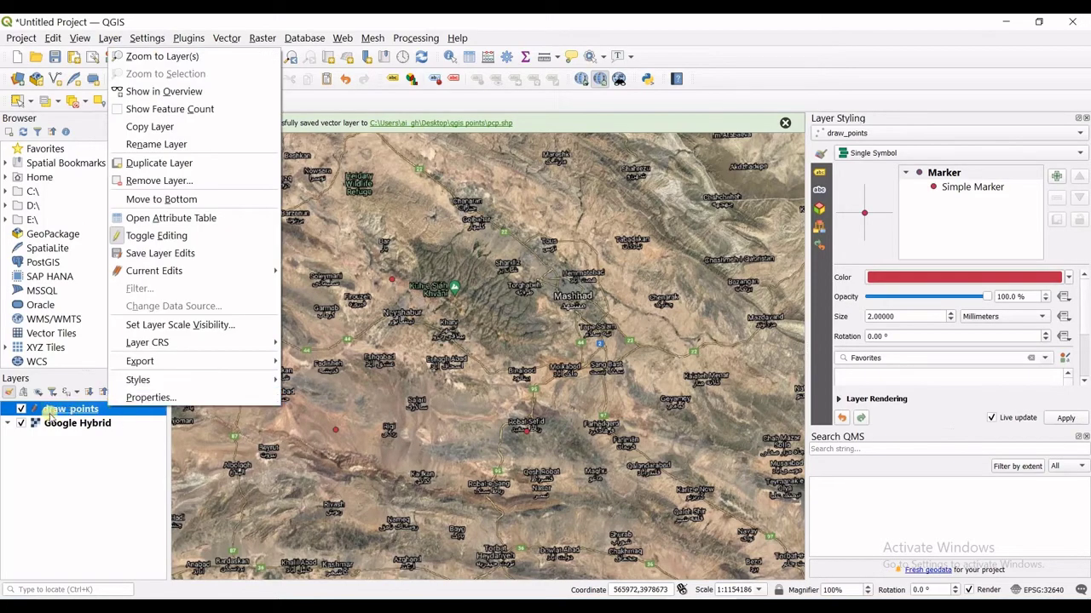
left_click(171, 254)
right_click(96, 409)
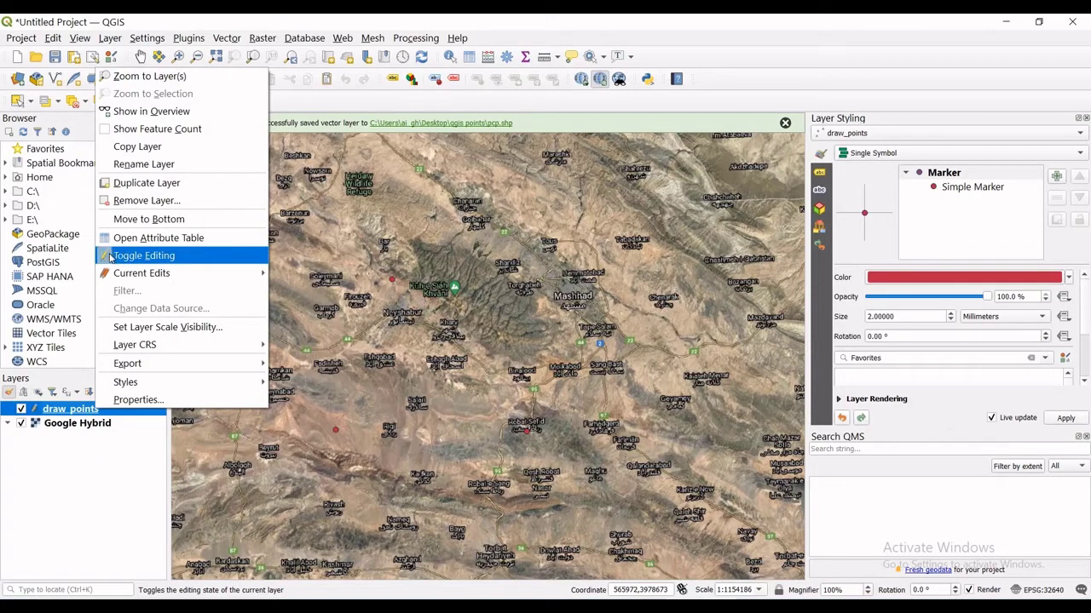
left_click(111, 256)
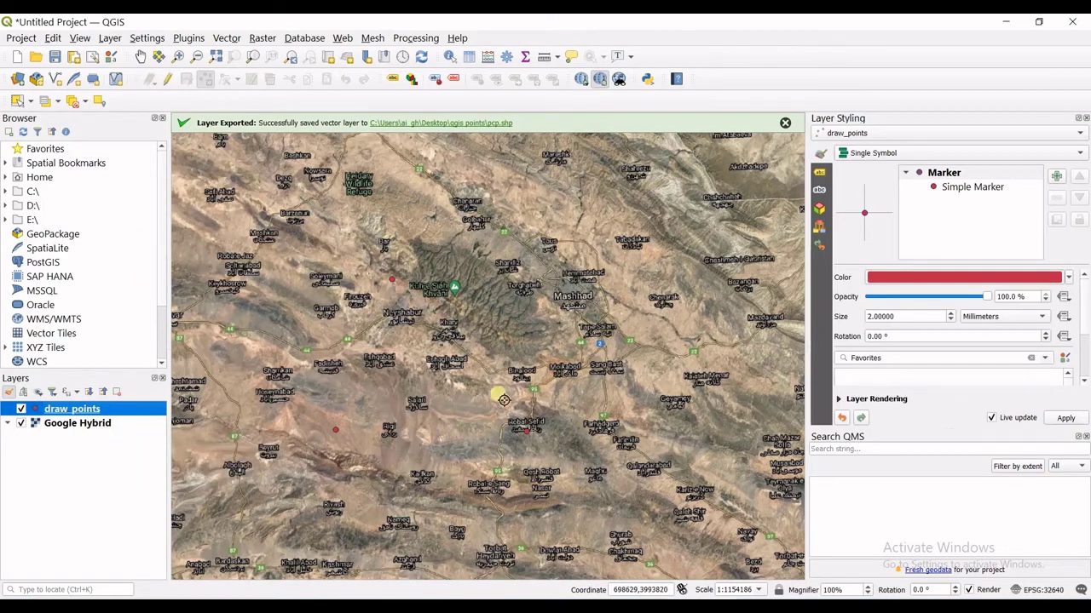
- Open the draw_points attribute table, check the ids of the digitized points, and close the table
right_click(140, 409)
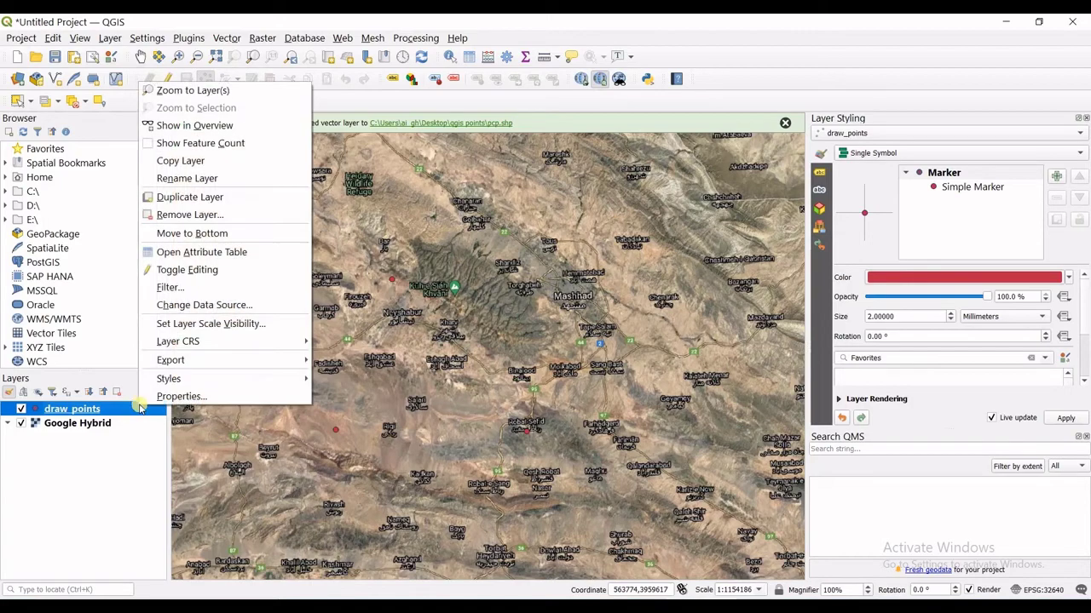
left_click(170, 254)
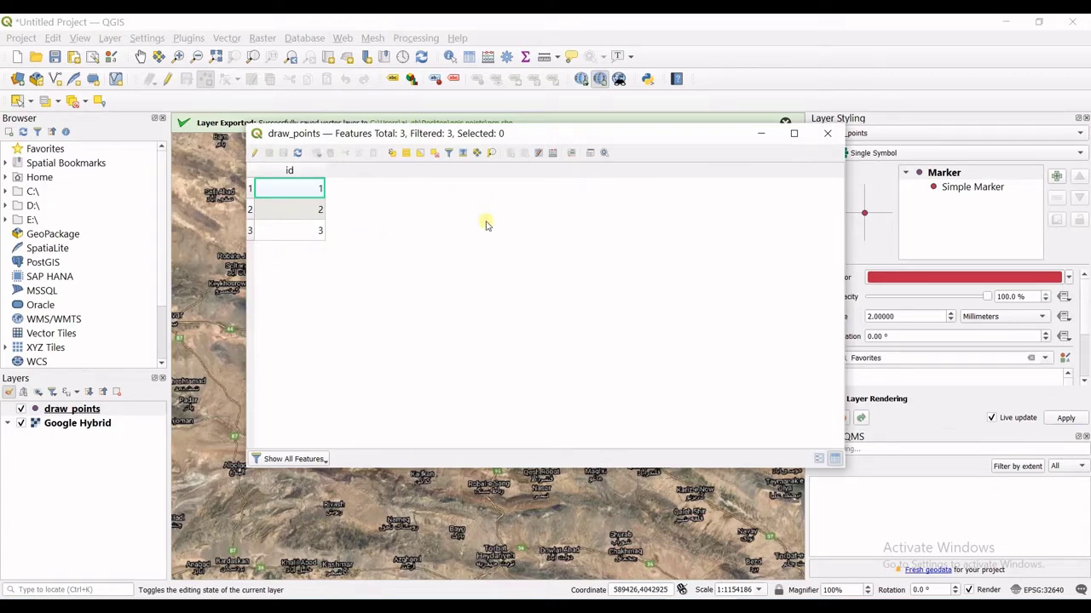
left_click(823, 135)
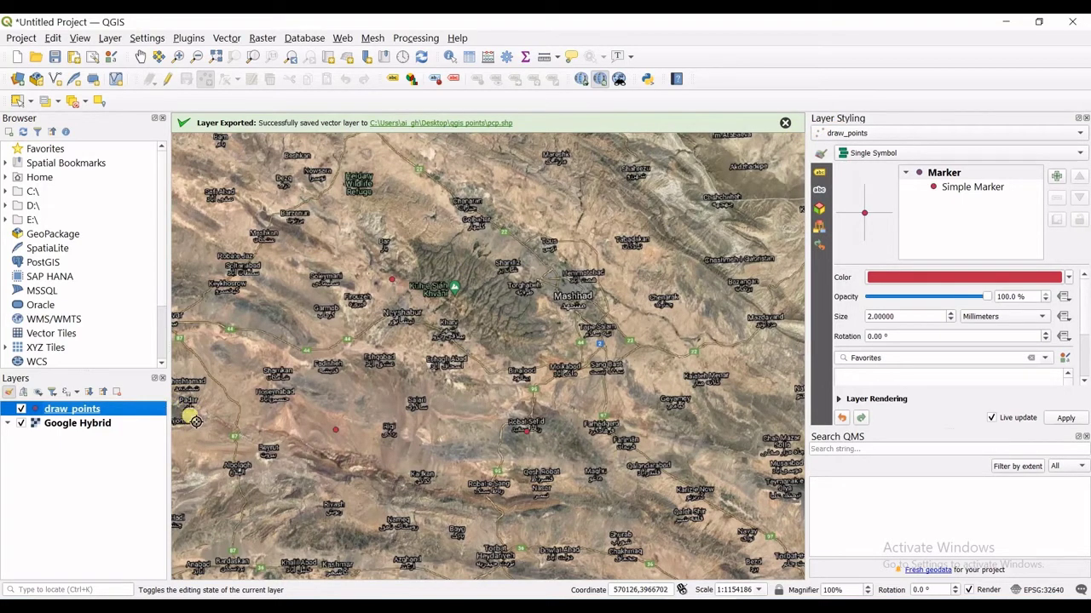
- Run Add Geometry Attributes on draw_points, calculated using Layer CRS, with the output as a temporary layer
left_click(226, 38)
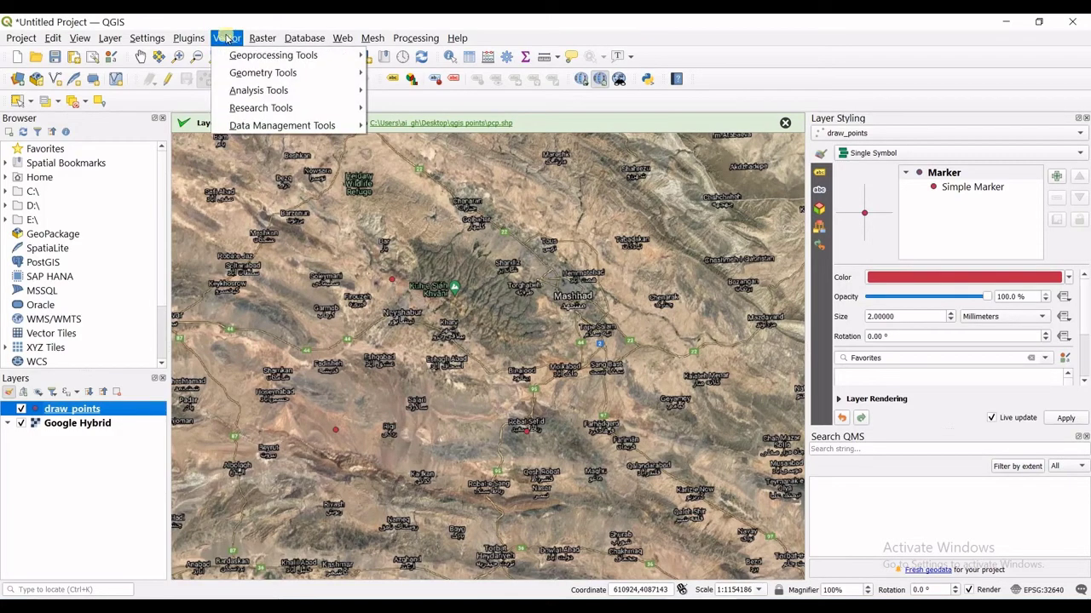
mouse_move(250, 78)
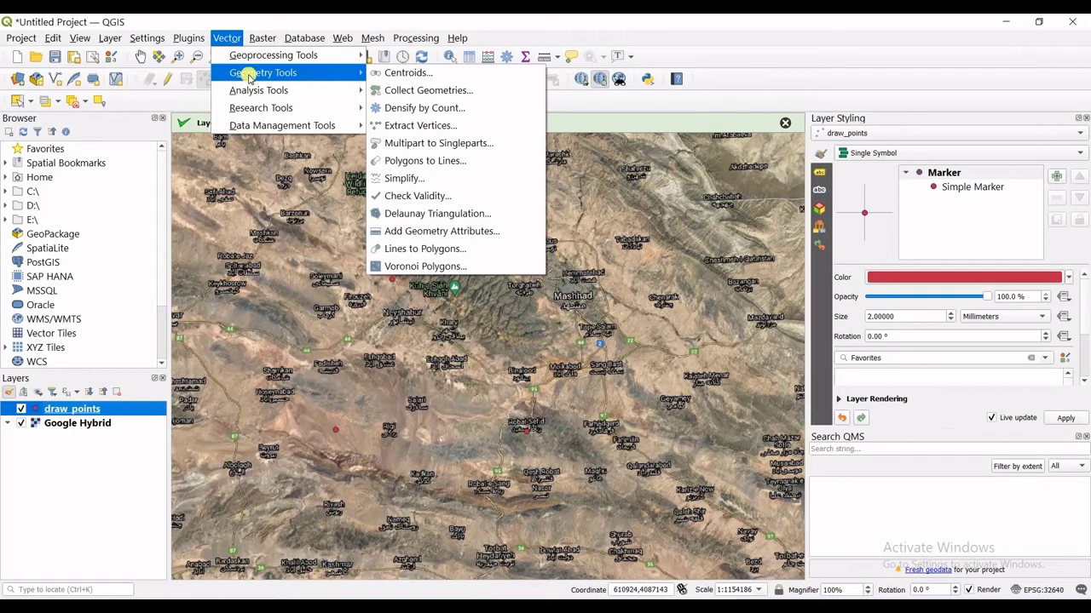
left_click(429, 231)
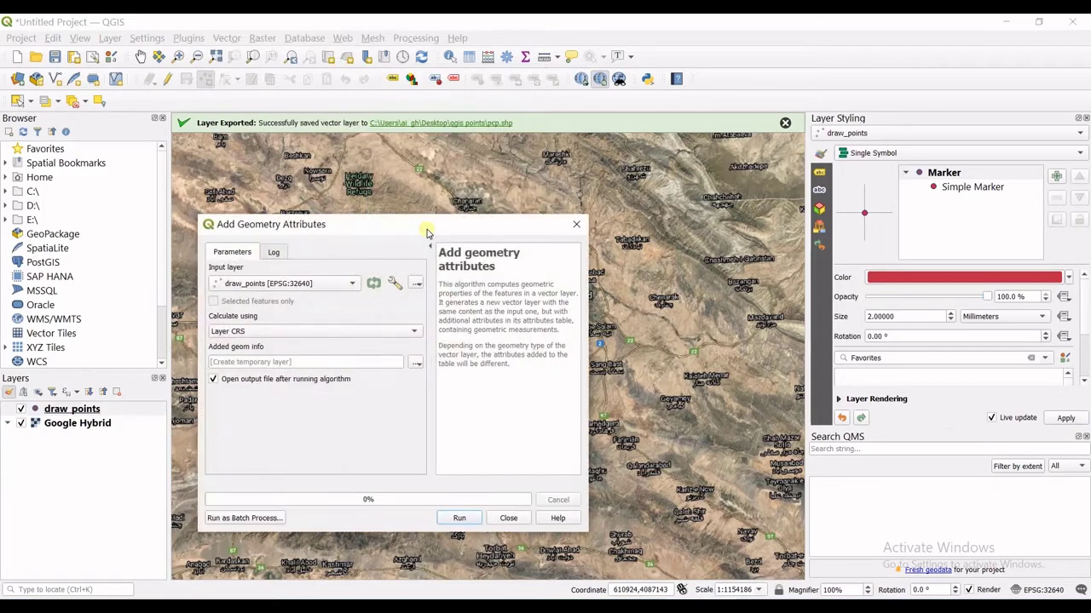
left_click_drag(409, 227, 686, 146)
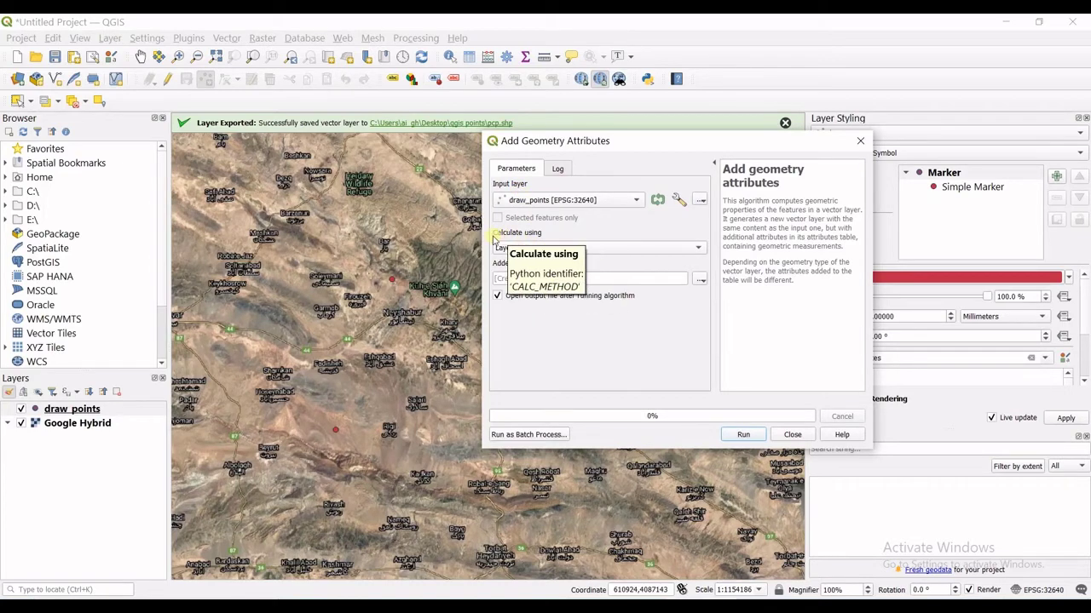
left_click(702, 247)
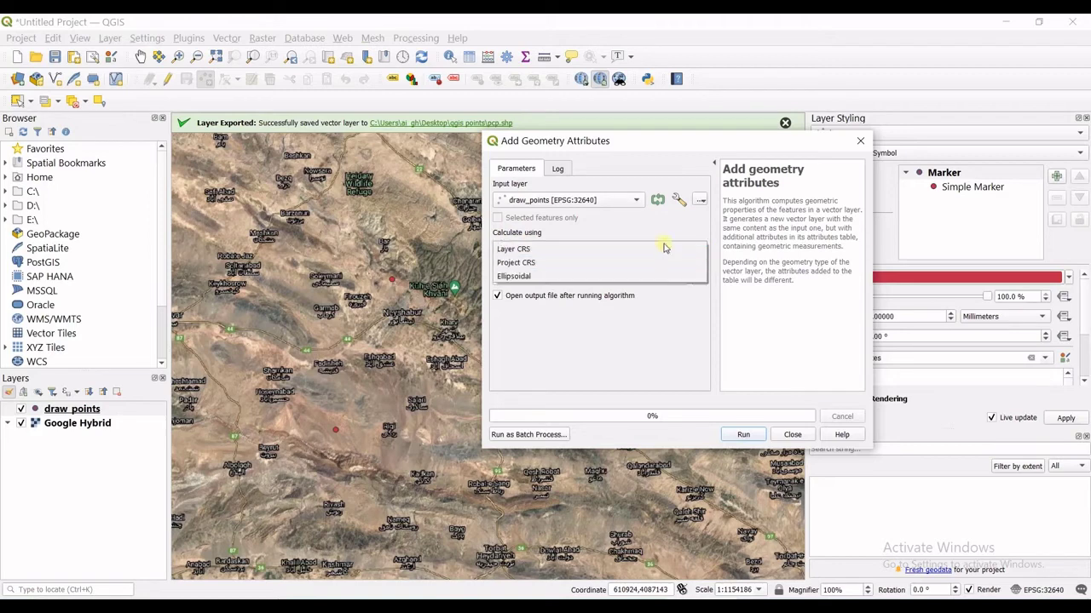
left_click(575, 288)
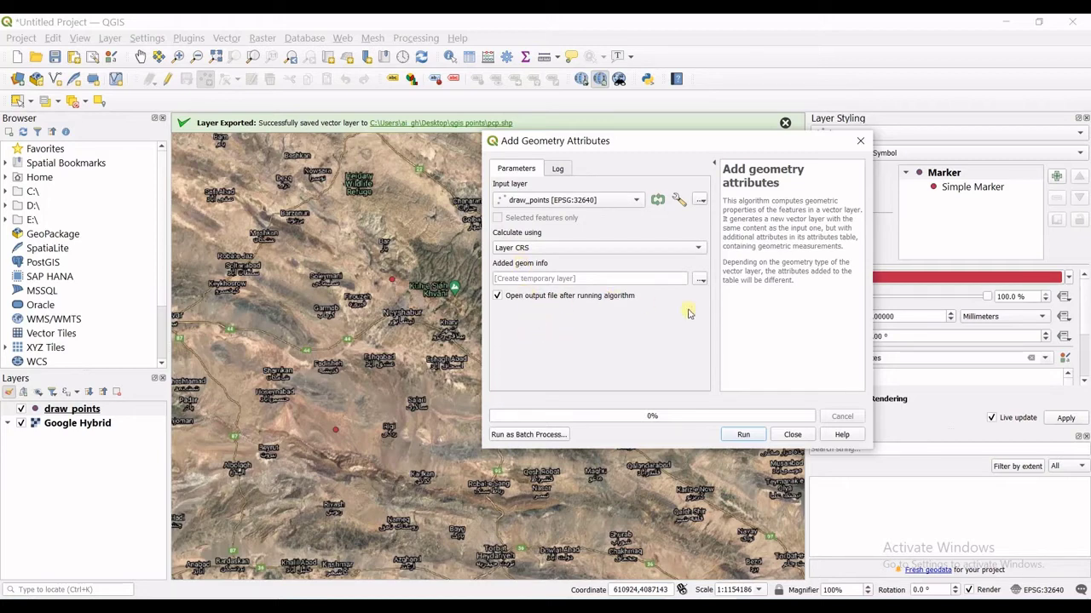
left_click(746, 435)
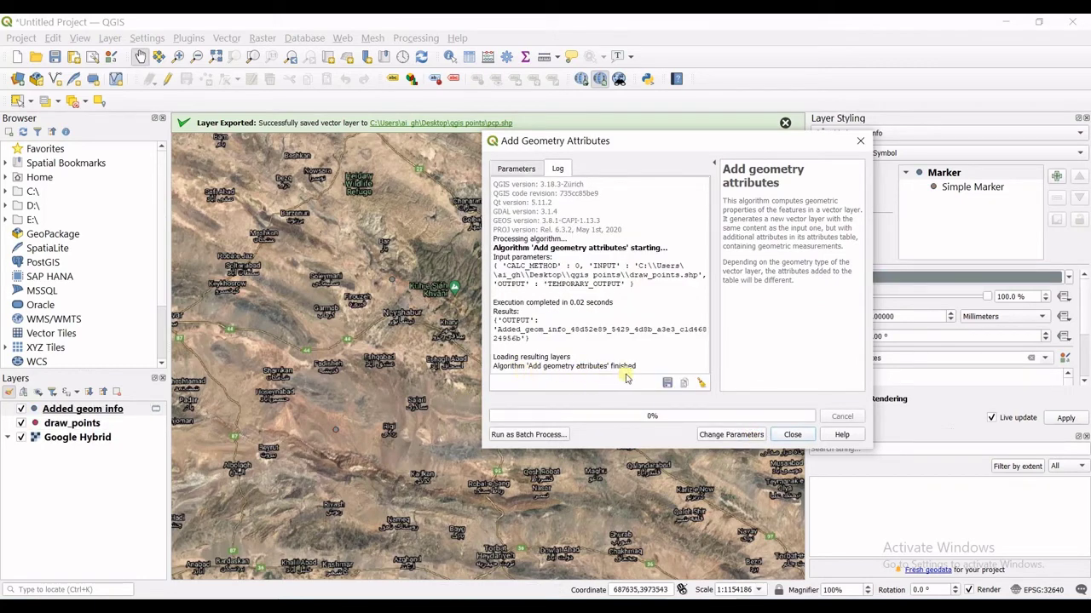
left_click(792, 436)
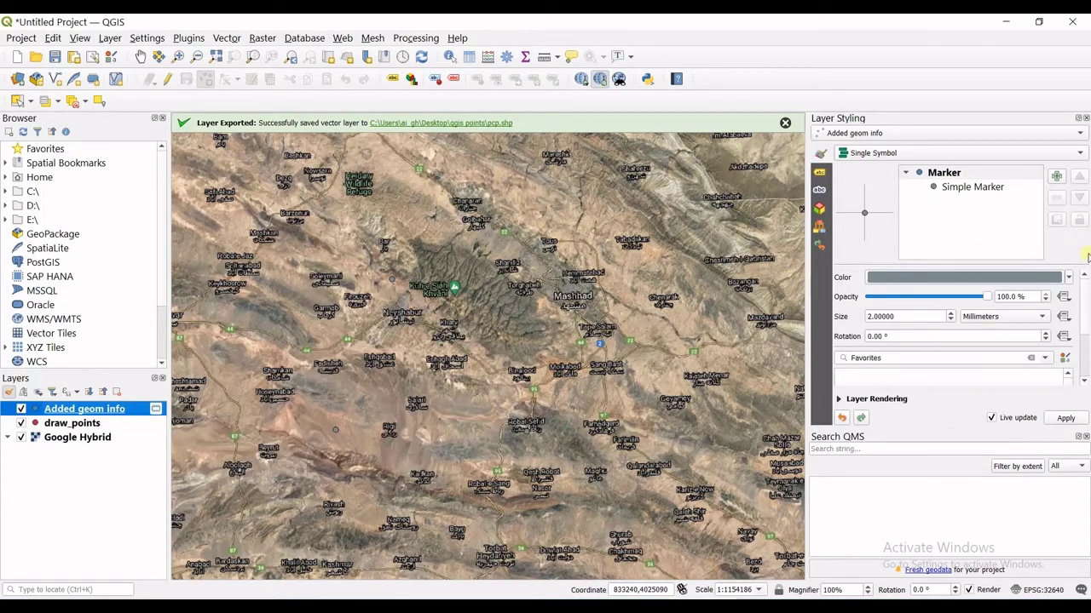
- Set the Added geom info marker colour to a bright orange-red with hue 5° and saturation 90%
left_click(1068, 279)
left_click(943, 296)
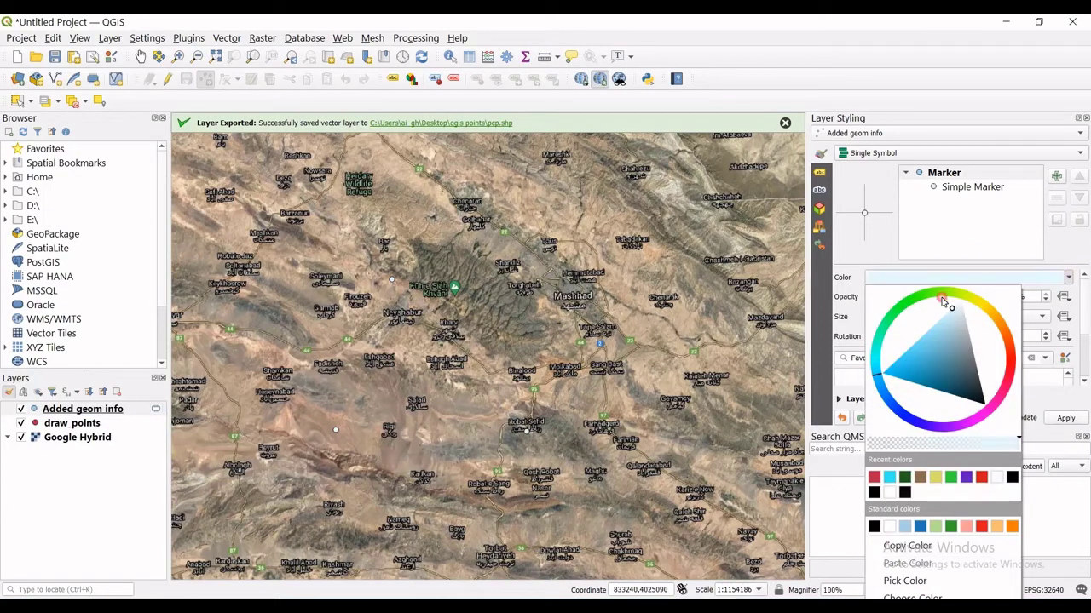
left_click(912, 293)
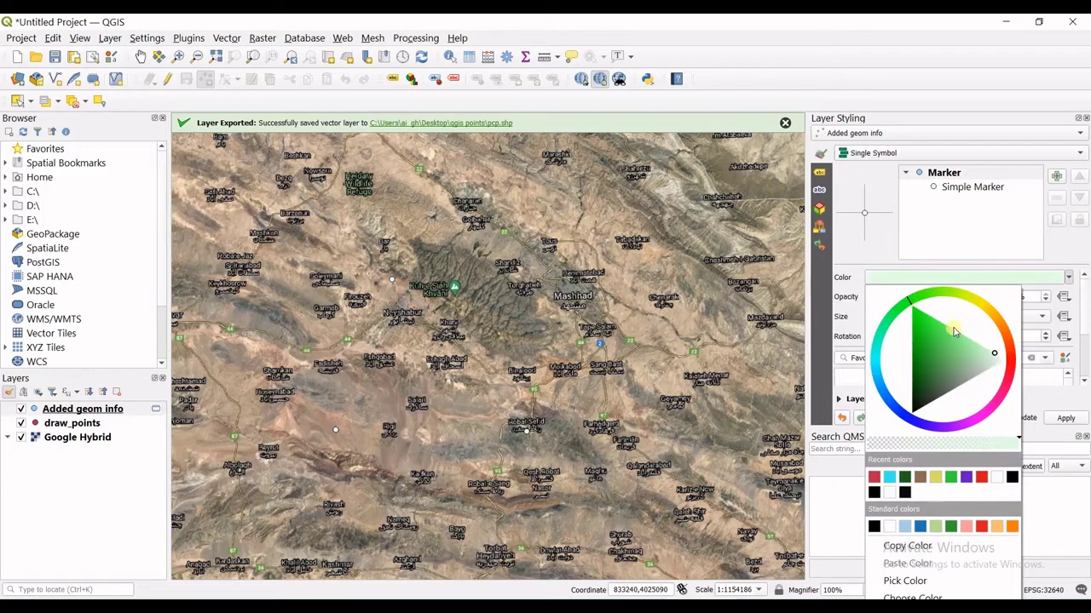
left_click(976, 303)
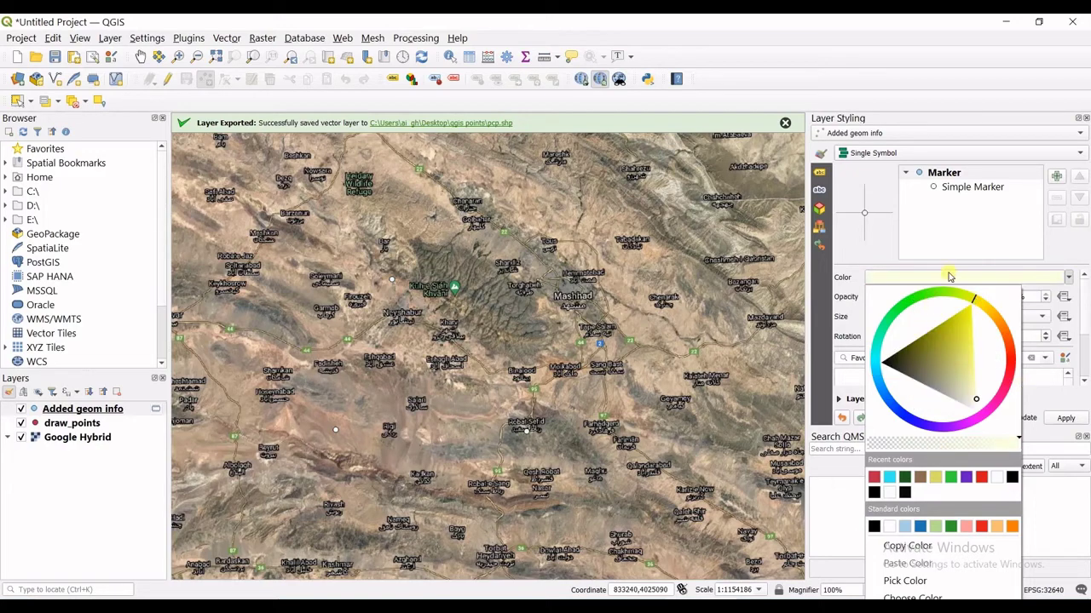
left_click(946, 281)
left_click(953, 283)
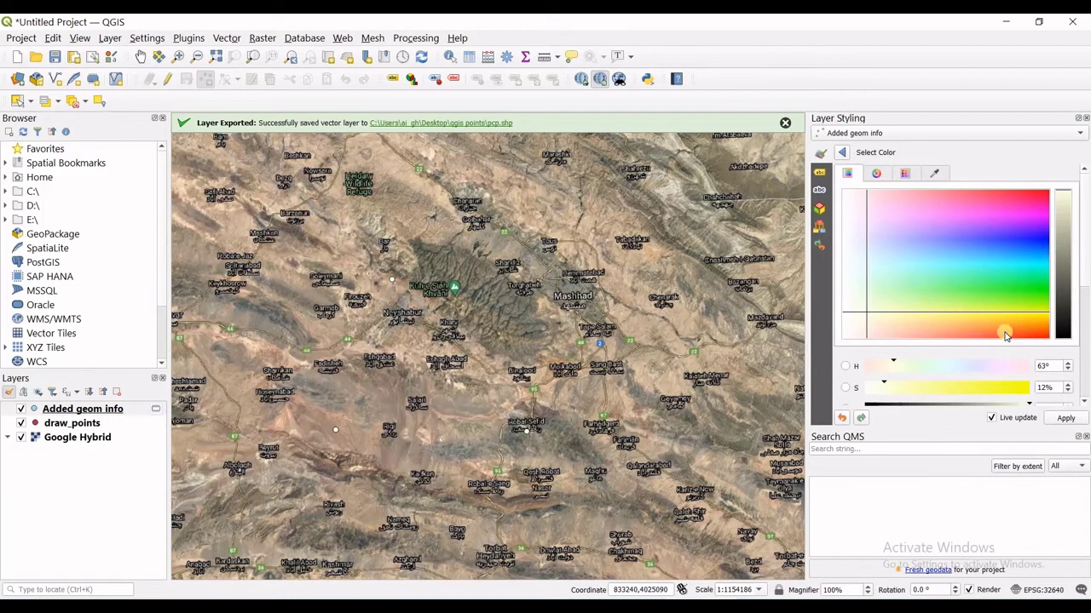
left_click(977, 331)
left_click(972, 327)
scroll(969, 326, "down", 1)
left_click_drag(971, 353, 1016, 358)
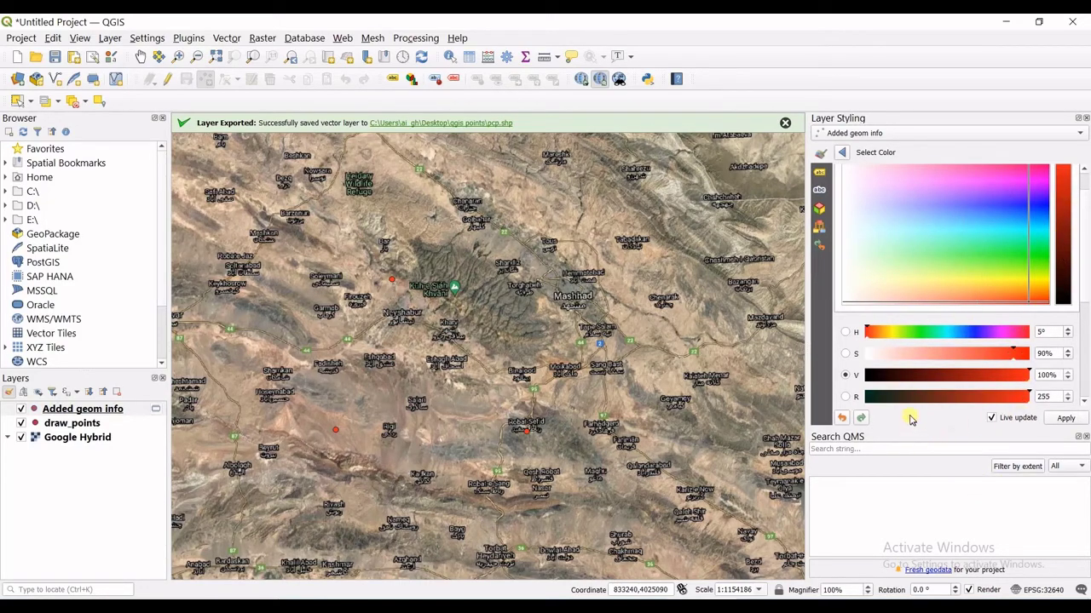
left_click(840, 154)
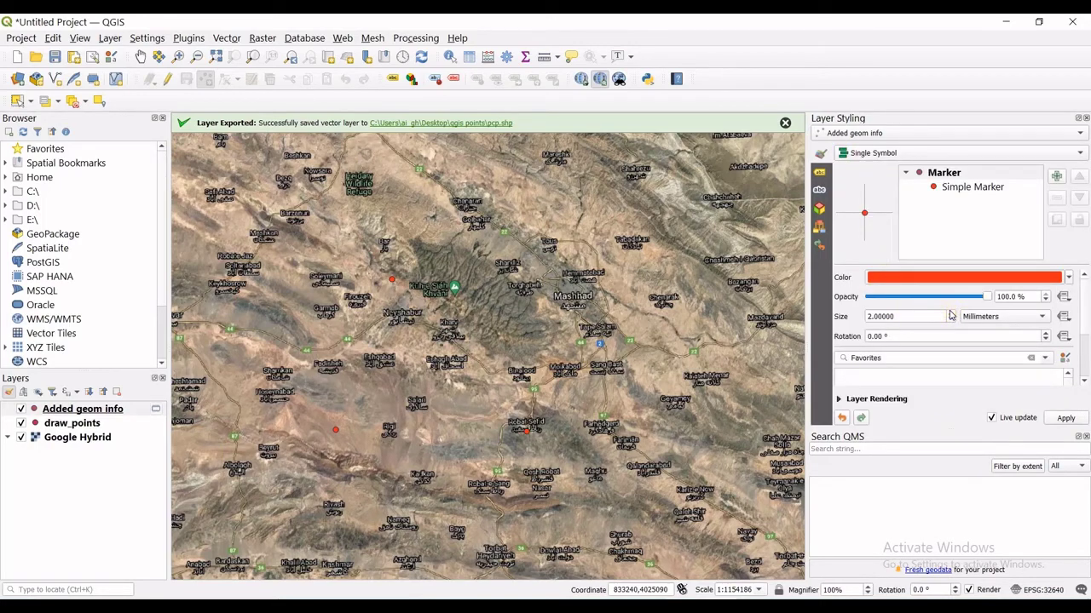
- Set the Added geom info marker size to 4 millimetres
left_click(950, 314)
left_click(949, 315)
scroll(949, 316, "up", 8)
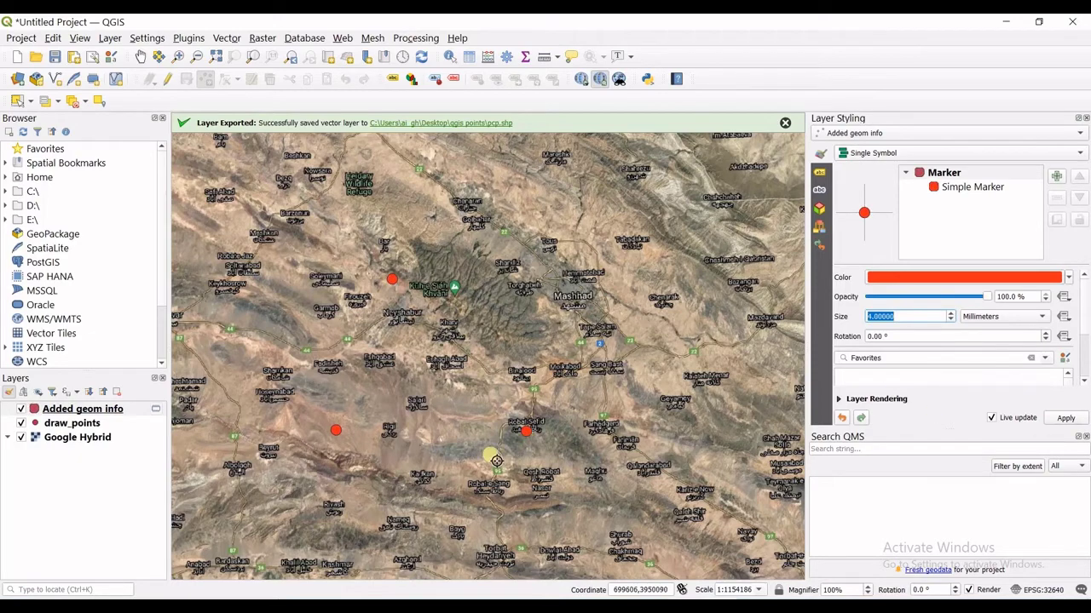
- Open the Added geom info attribute table and examine the xcoord and ycoord values of the points
right_click(79, 413)
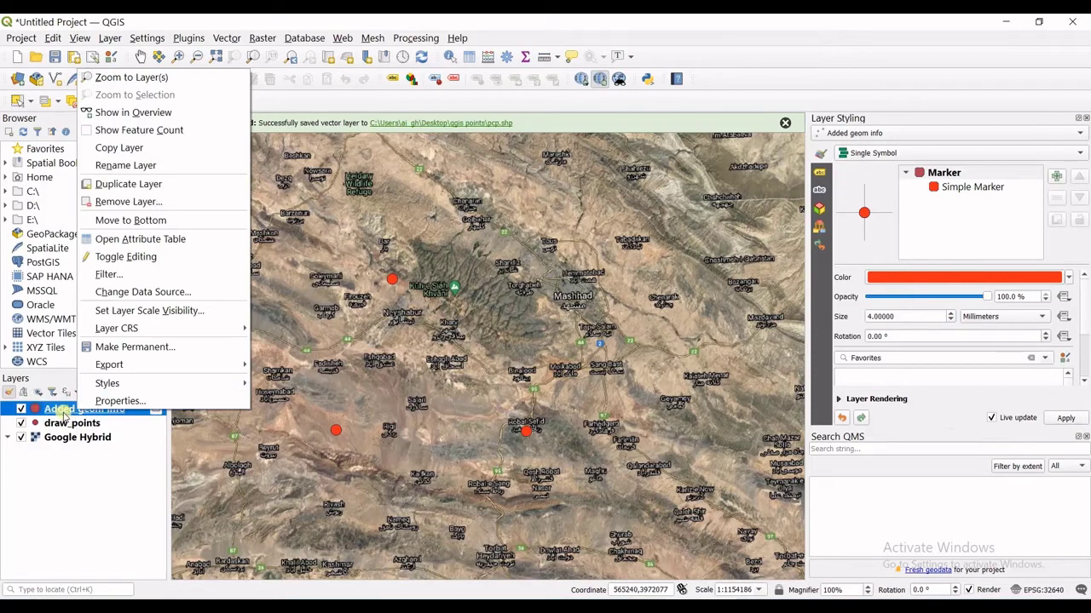
left_click(151, 241)
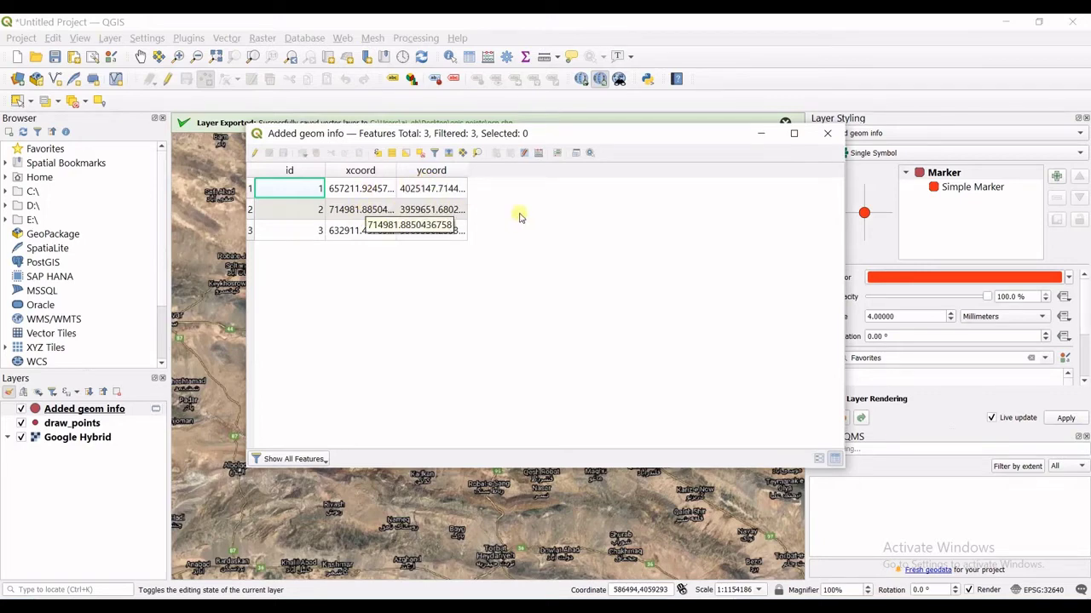
- Close the attribute table and start exporting the Added geom info features in ESRI Shapefile format
left_click(827, 133)
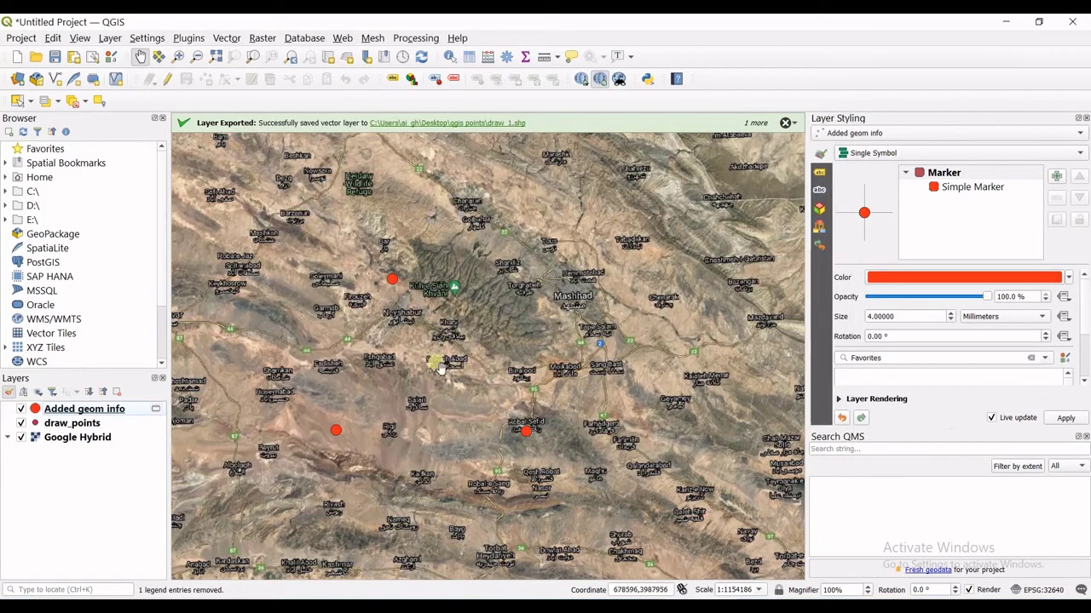
right_click(86, 414)
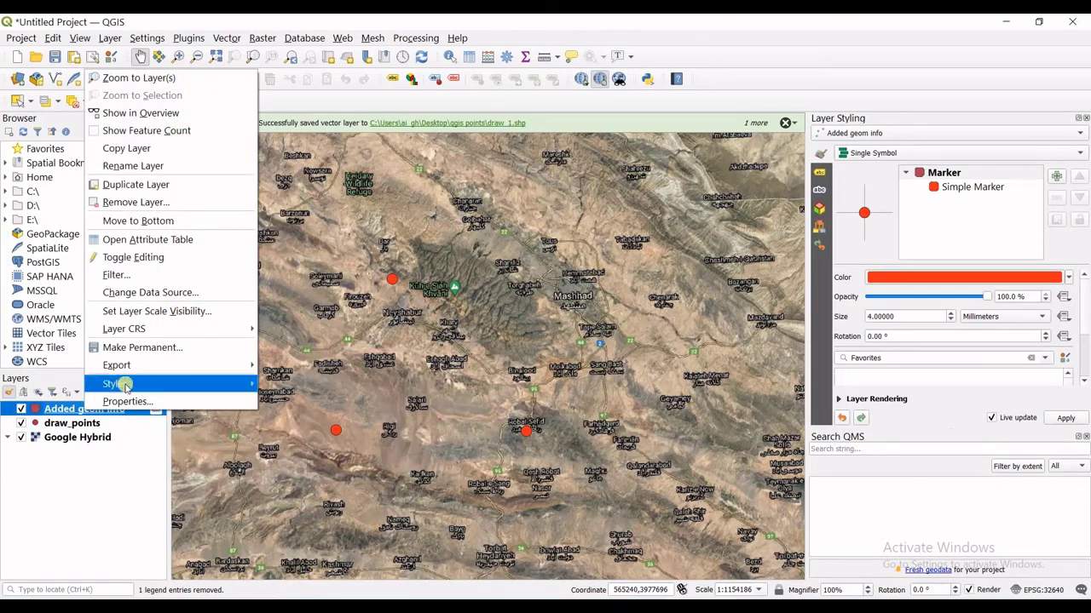
mouse_move(134, 366)
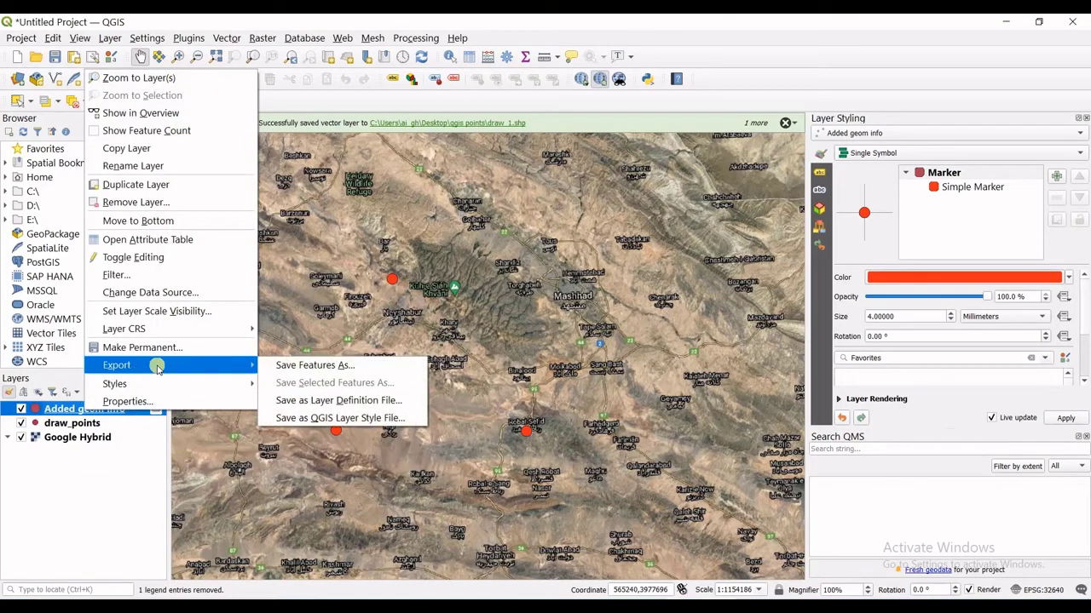
left_click(308, 365)
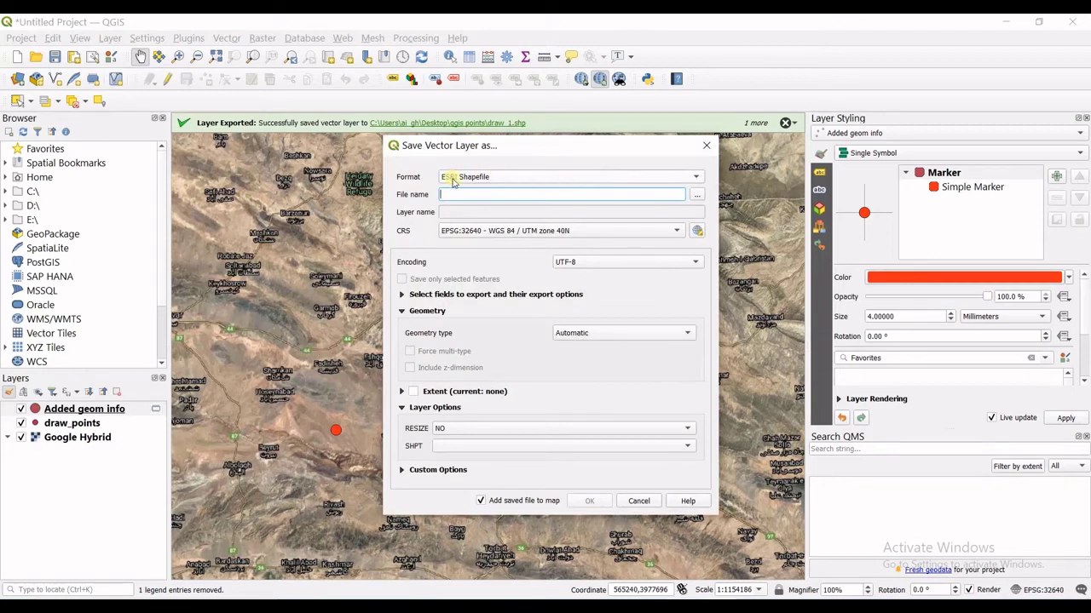
left_click(580, 179)
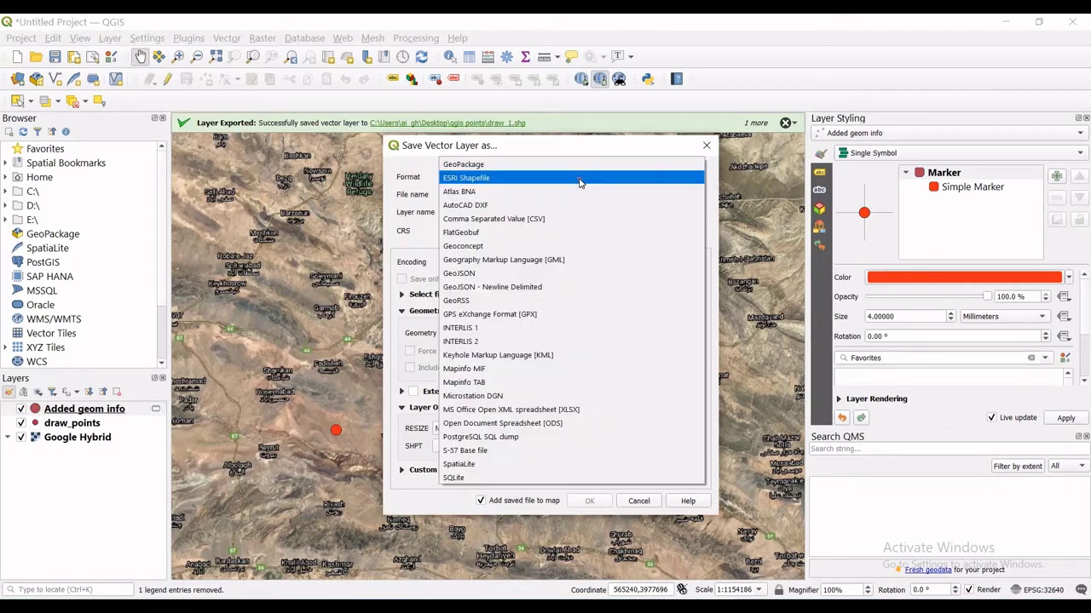
left_click(466, 178)
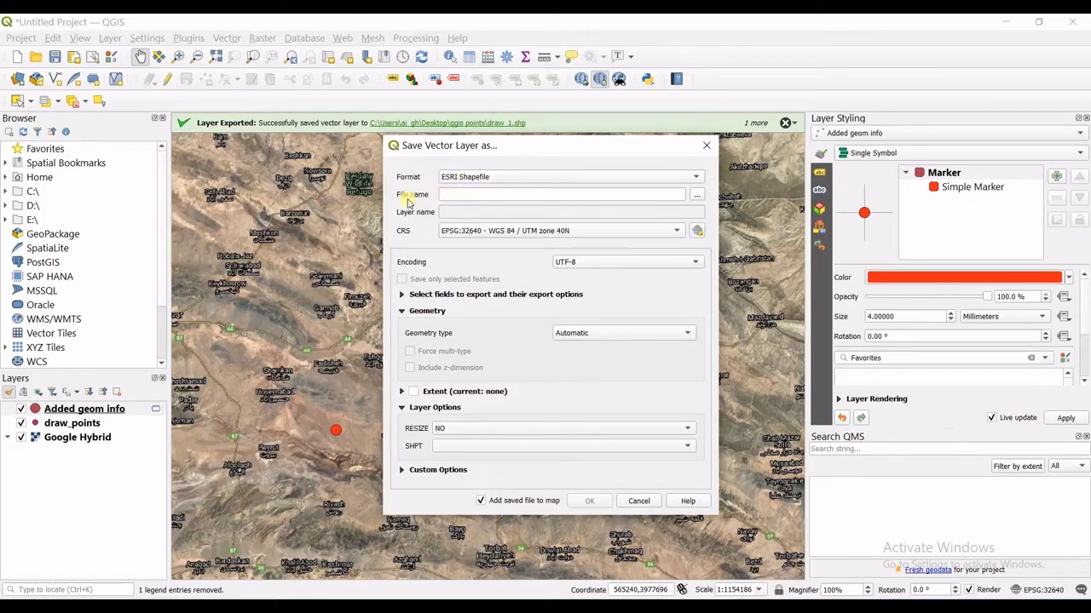
- Set the export file to draw_2 in the qgis points folder on the Desktop
left_click(696, 196)
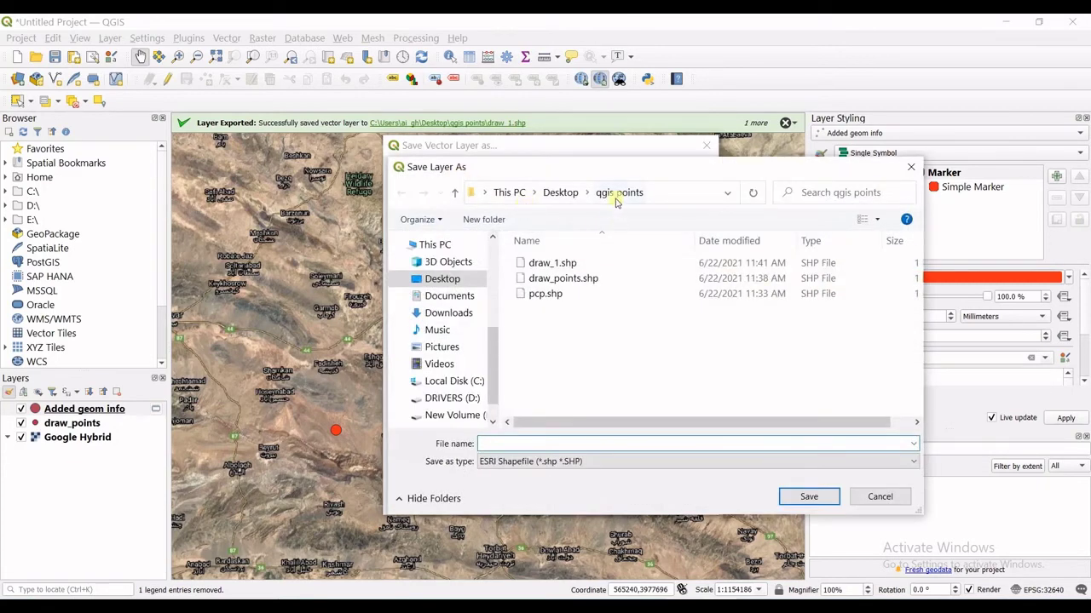
left_click(562, 194)
scroll(569, 351, "down", 5)
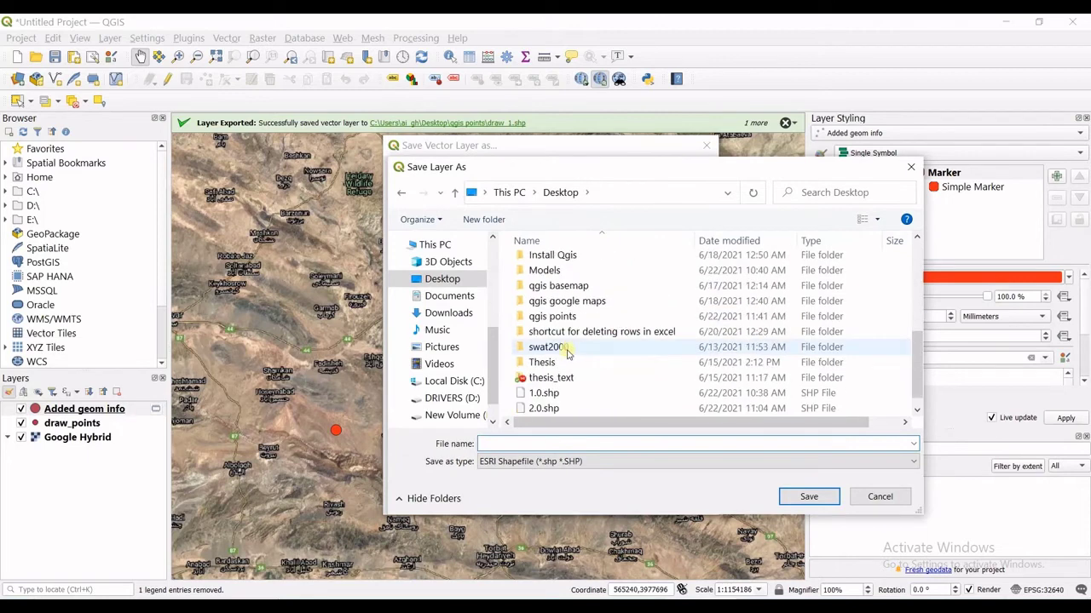
left_click(569, 317)
double_click(570, 317)
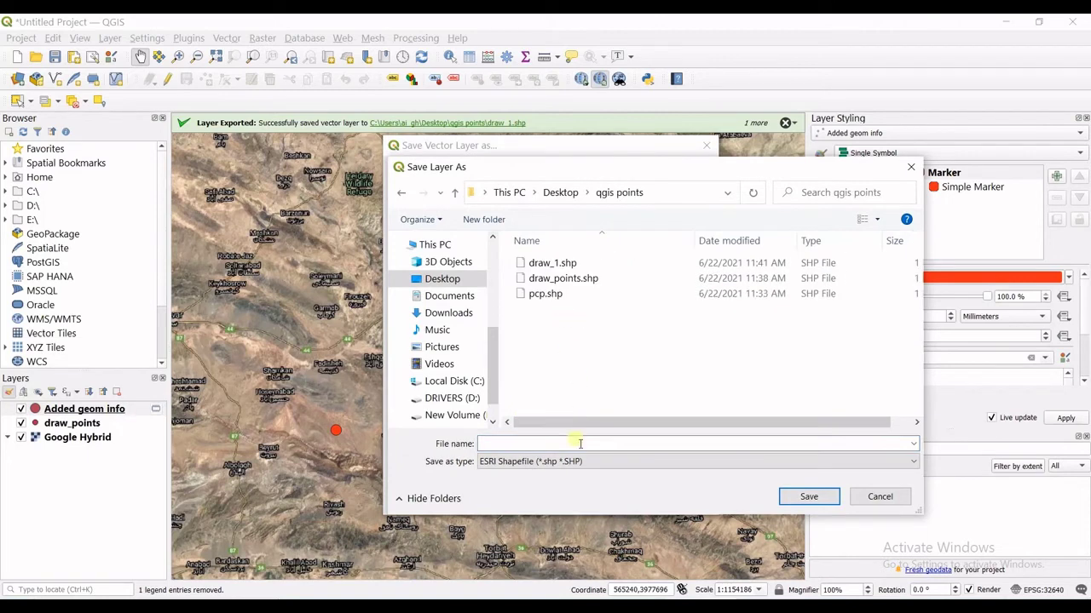
left_click(579, 444)
type("draw")
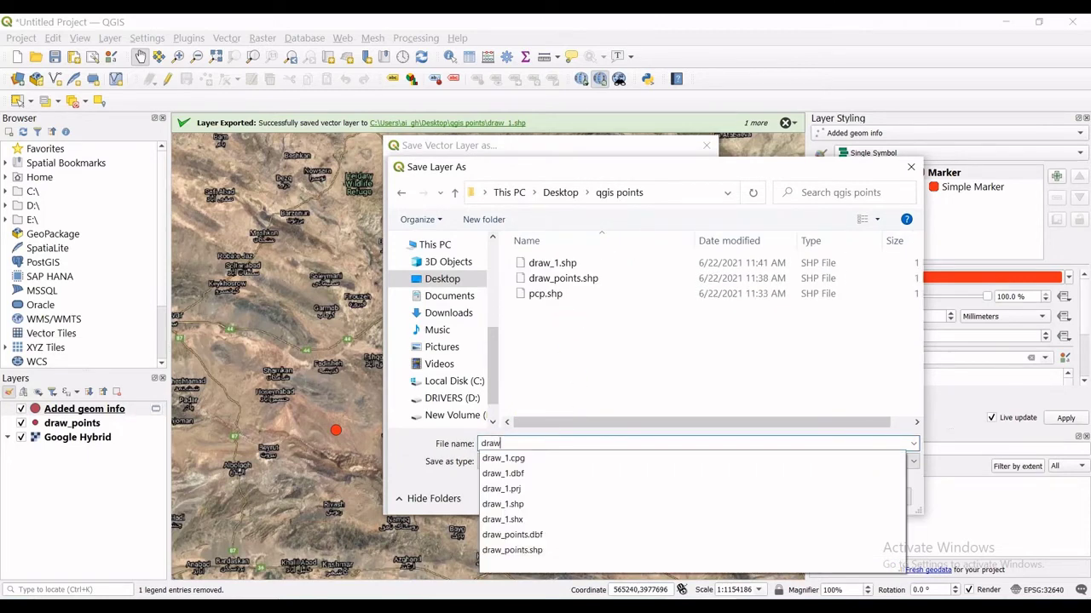
type("_2")
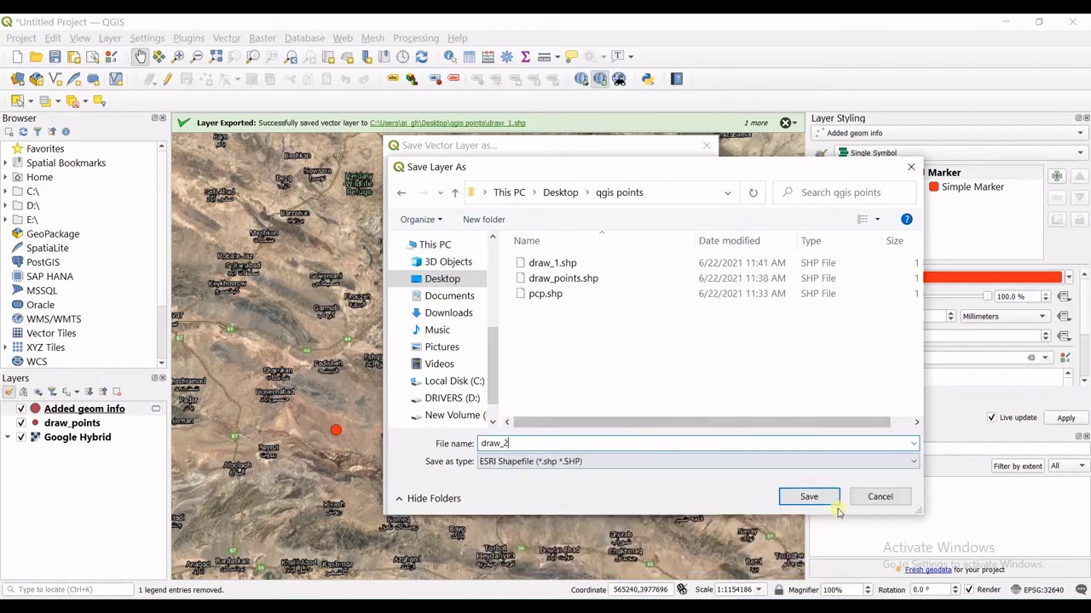
left_click(808, 497)
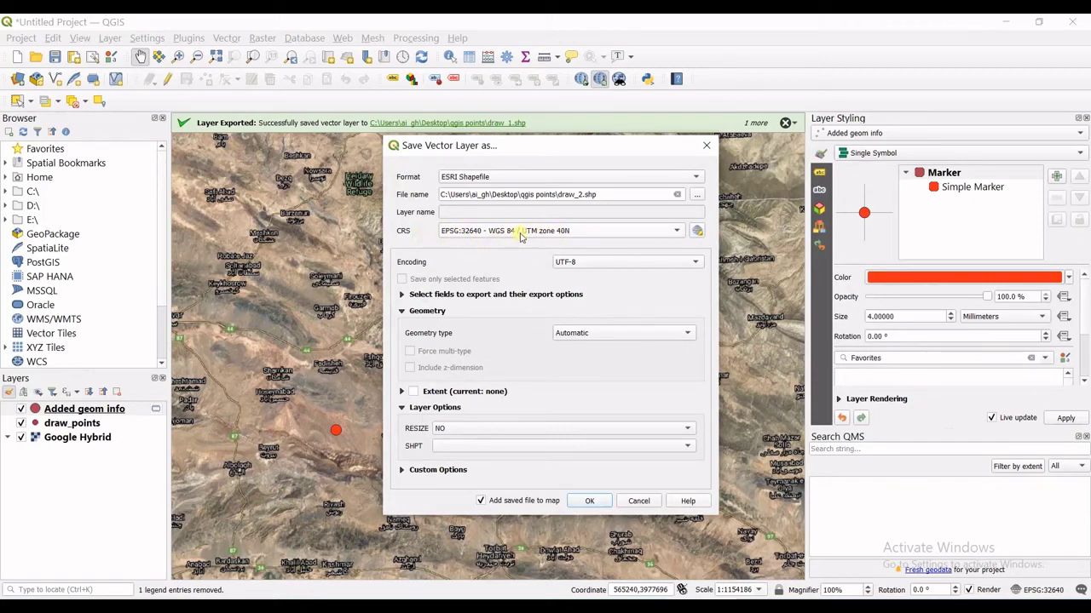
- Export the shapefile in EPSG:32640 - WGS 84 / UTM zone 40N and add the saved file to the map
left_click(545, 235)
left_click(403, 471)
left_click(404, 359)
left_click(591, 503)
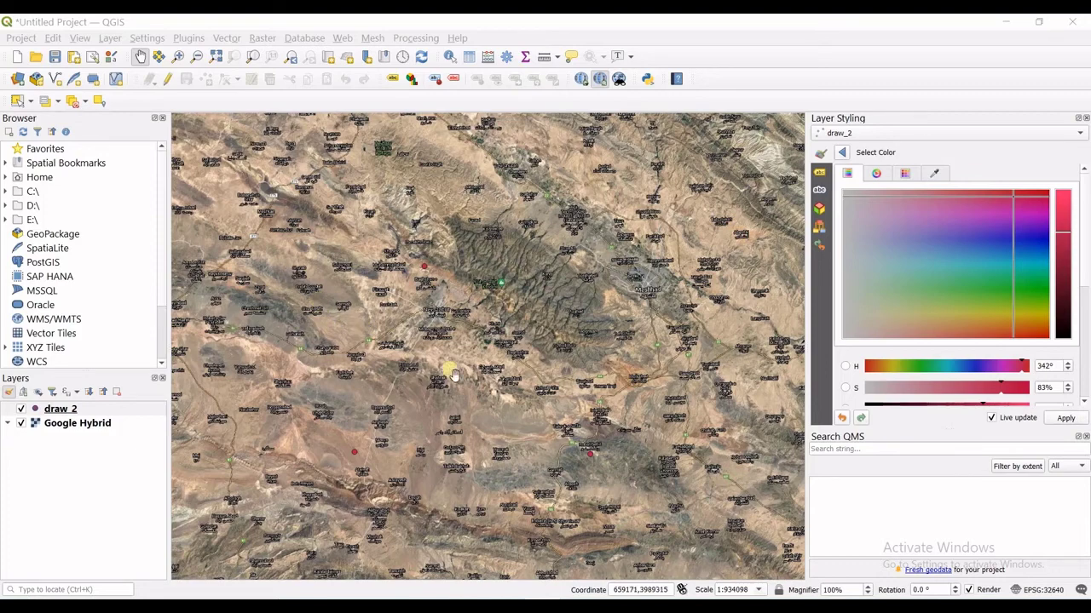
- Examine the file formats available for exporting the draw_2 features, then close the export dialog without saving
scroll(473, 370, "down", 1)
scroll(471, 368, "up", 1)
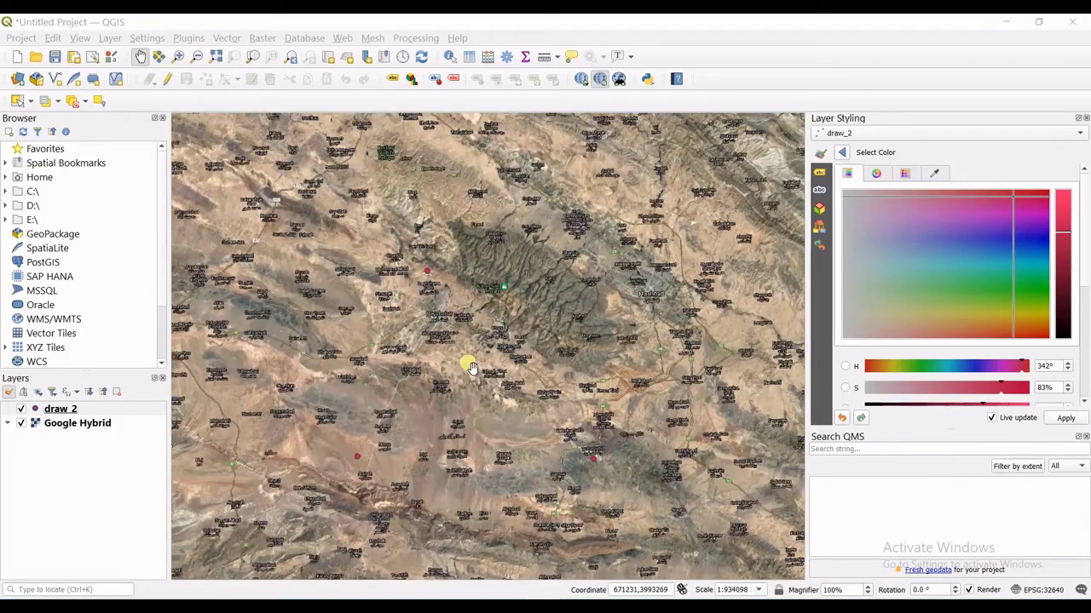
right_click(56, 411)
mouse_move(125, 367)
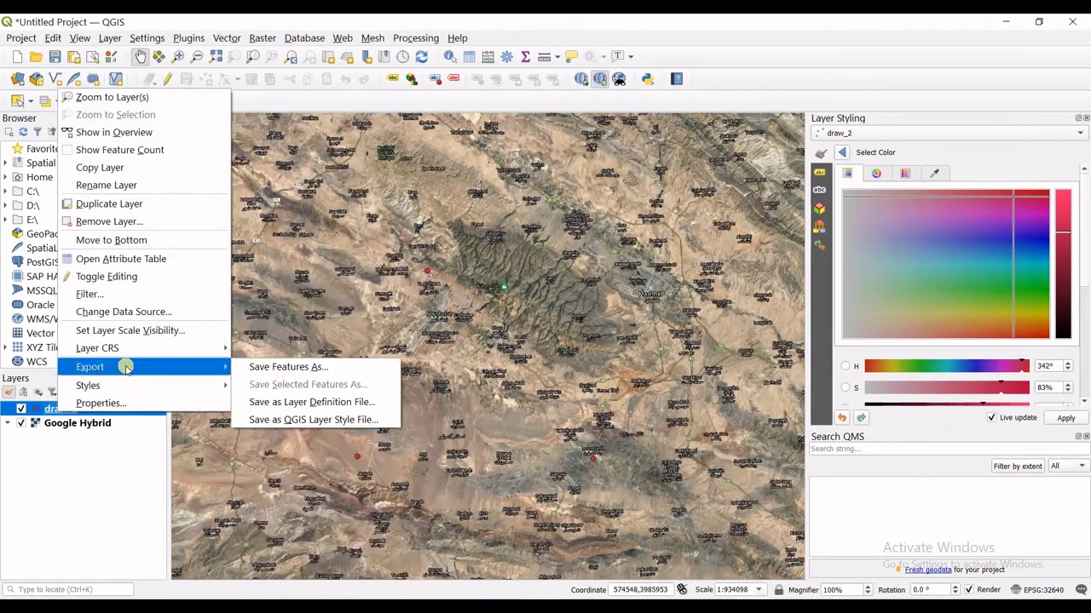
left_click(309, 369)
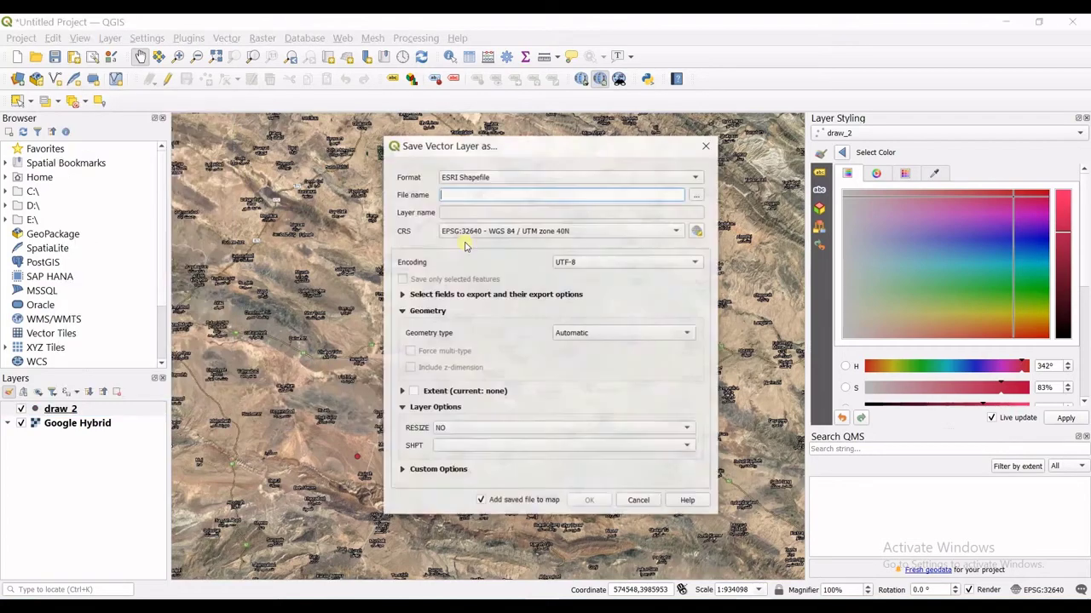
left_click(496, 179)
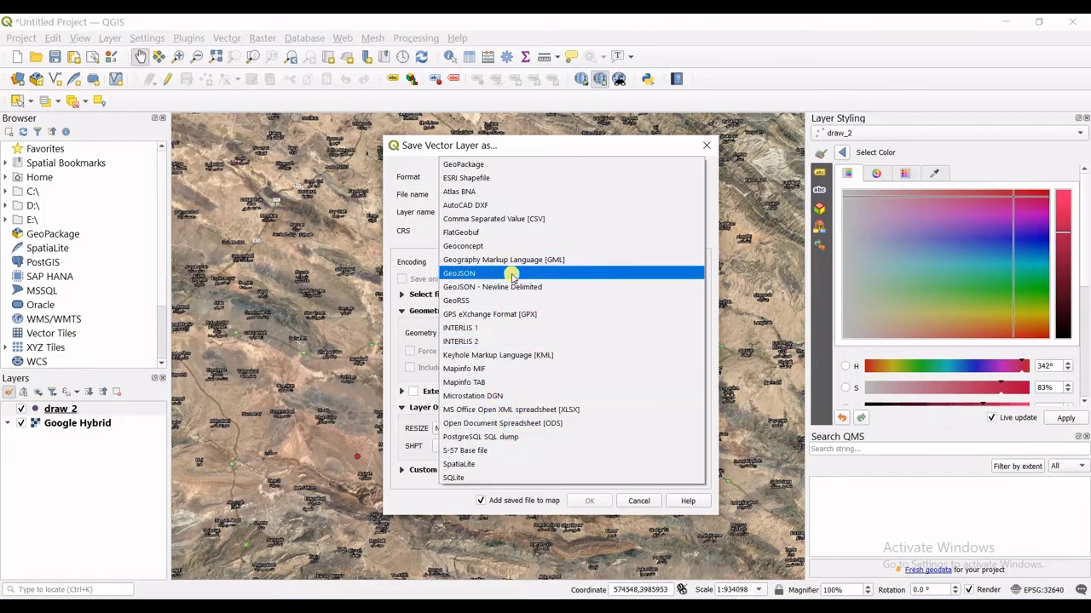
left_click(676, 119)
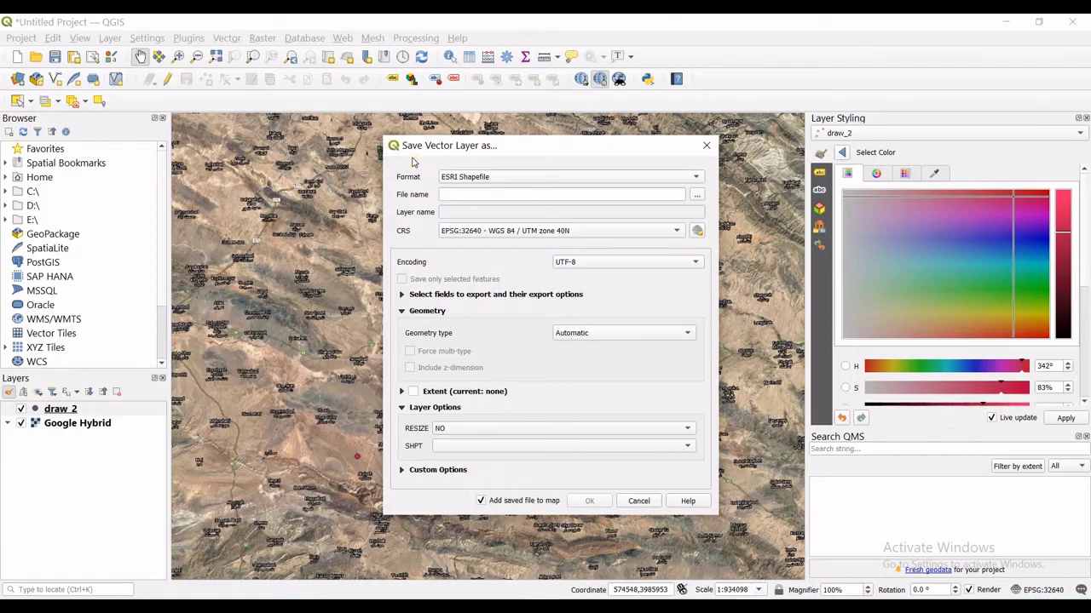
left_click(709, 146)
- Start exporting the draw_2 layer as a layer definition file of type .qlr
right_click(109, 408)
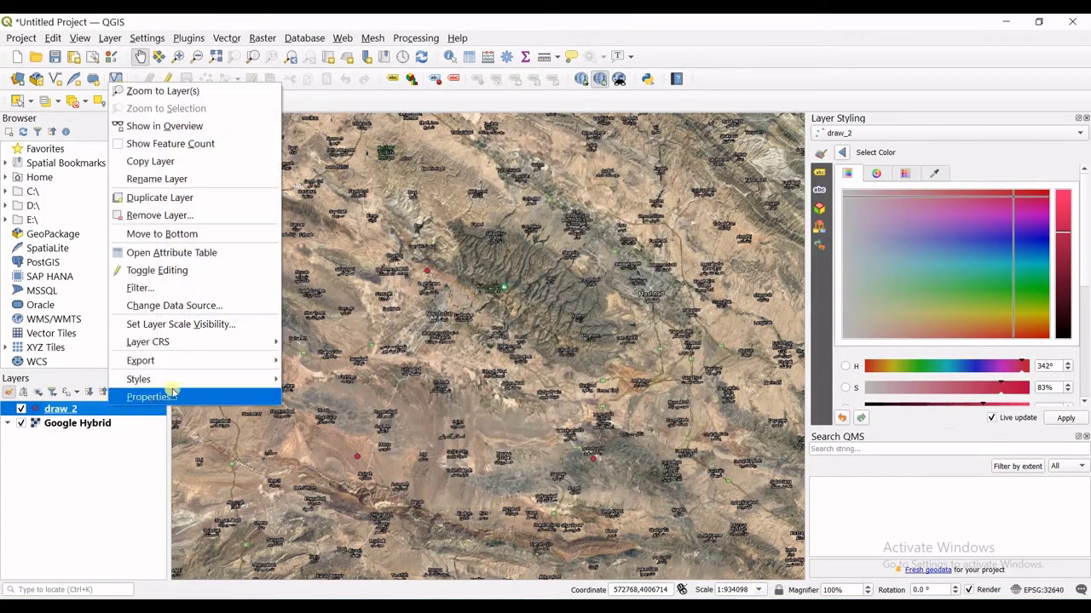
mouse_move(219, 363)
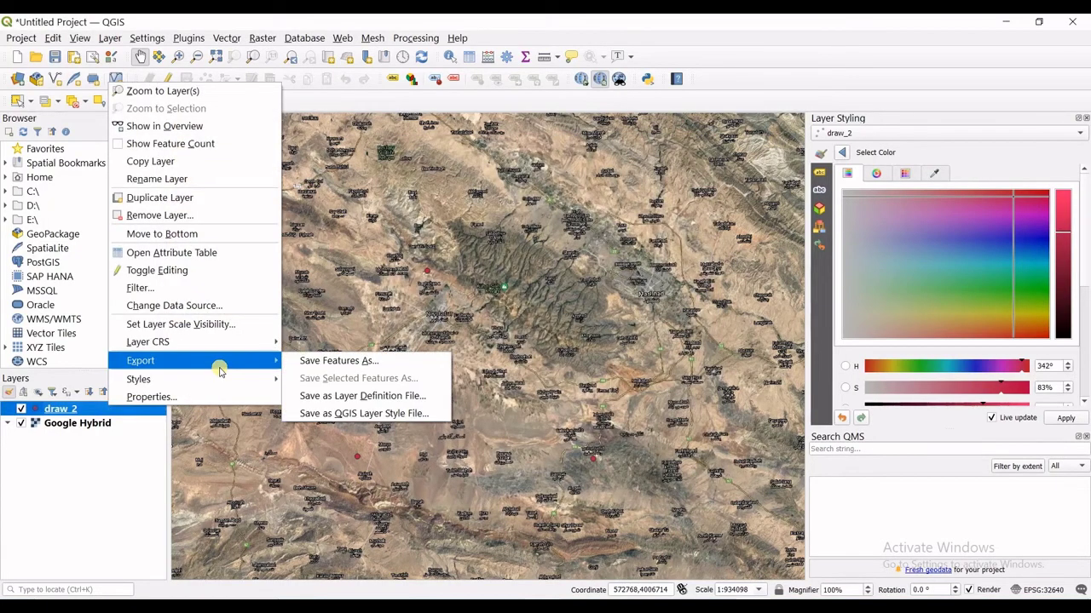
left_click(351, 394)
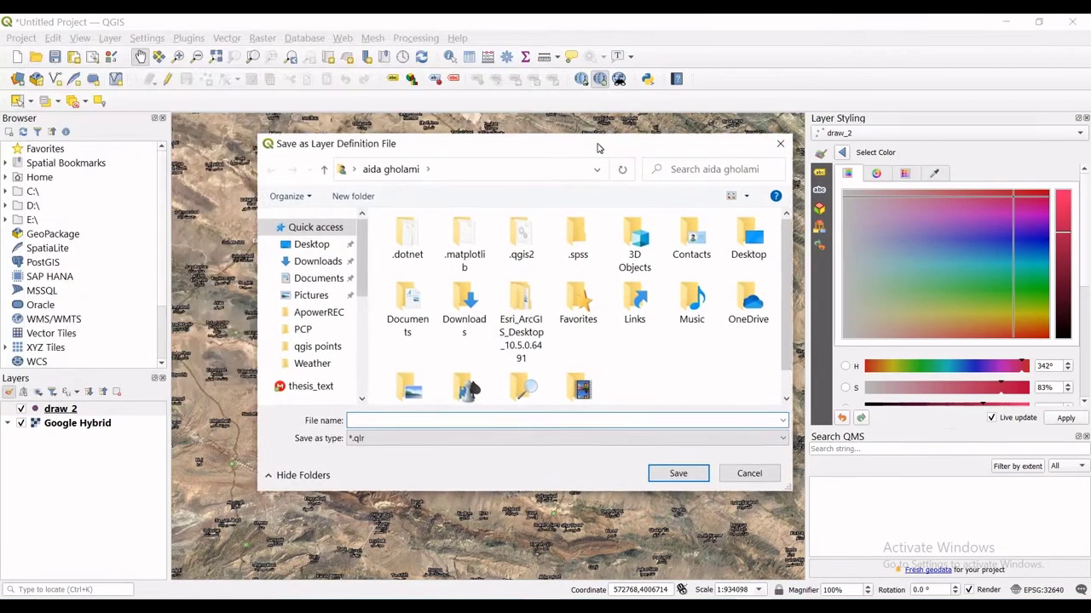
left_click(334, 437)
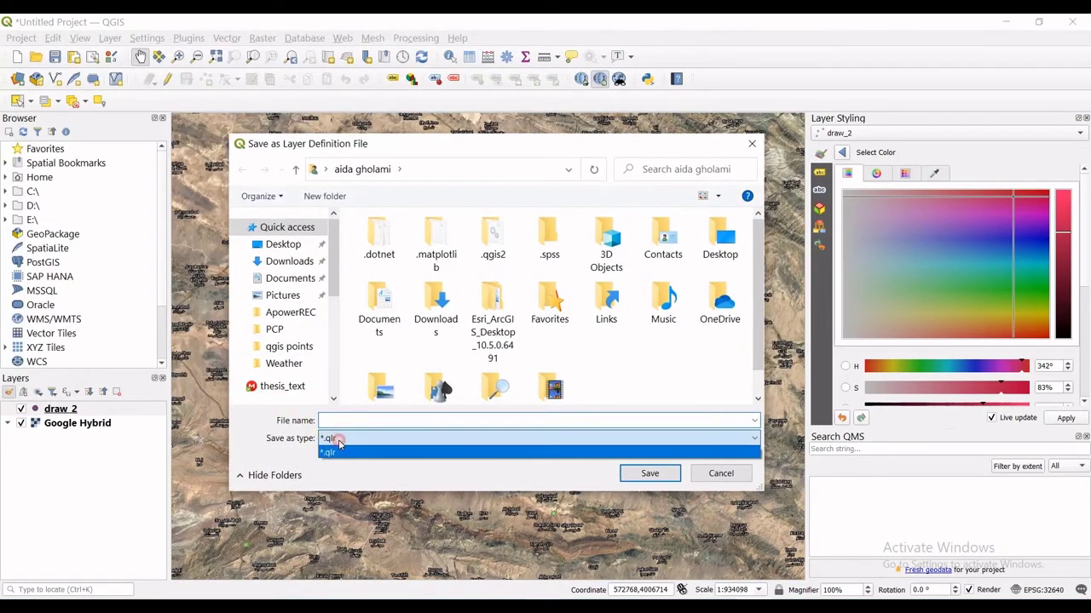
left_click(338, 448)
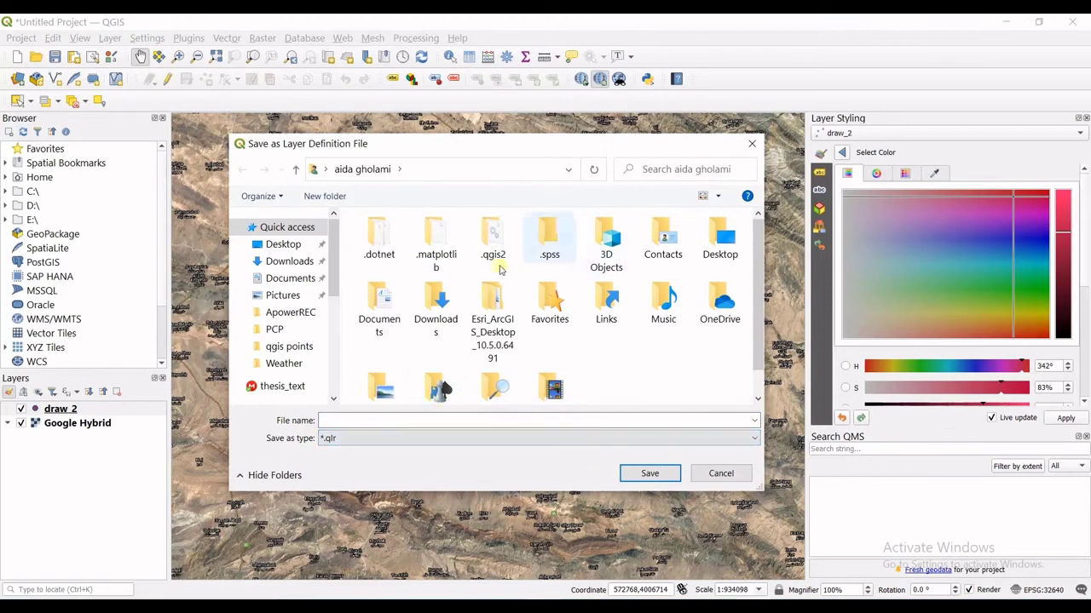
- Save the layer definition file as 1.0 in the 1.0 folder on the Desktop
left_click(283, 244)
left_click(372, 425)
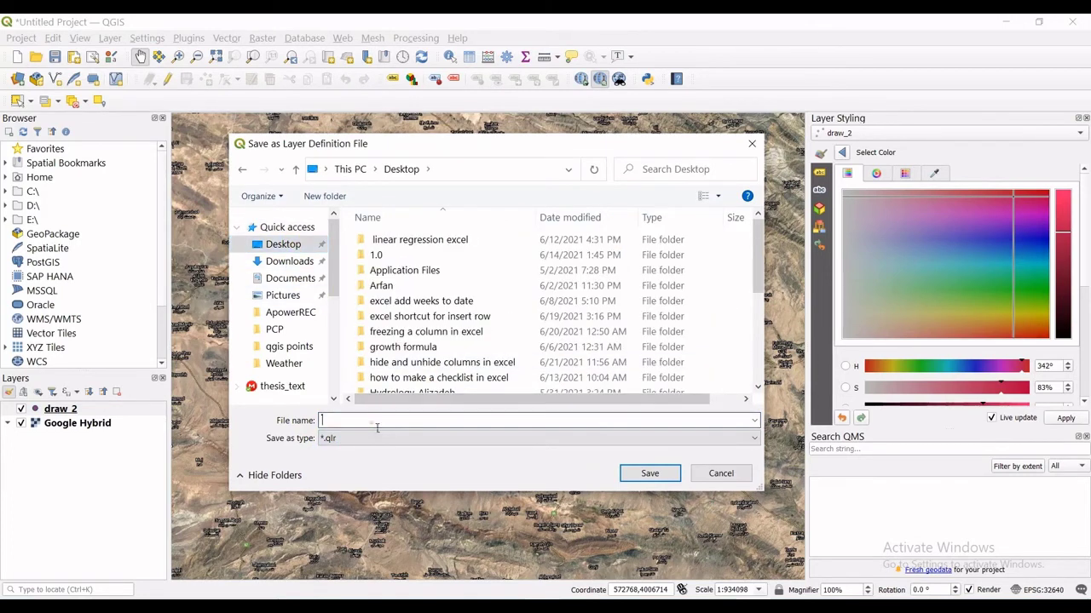
type("1.0")
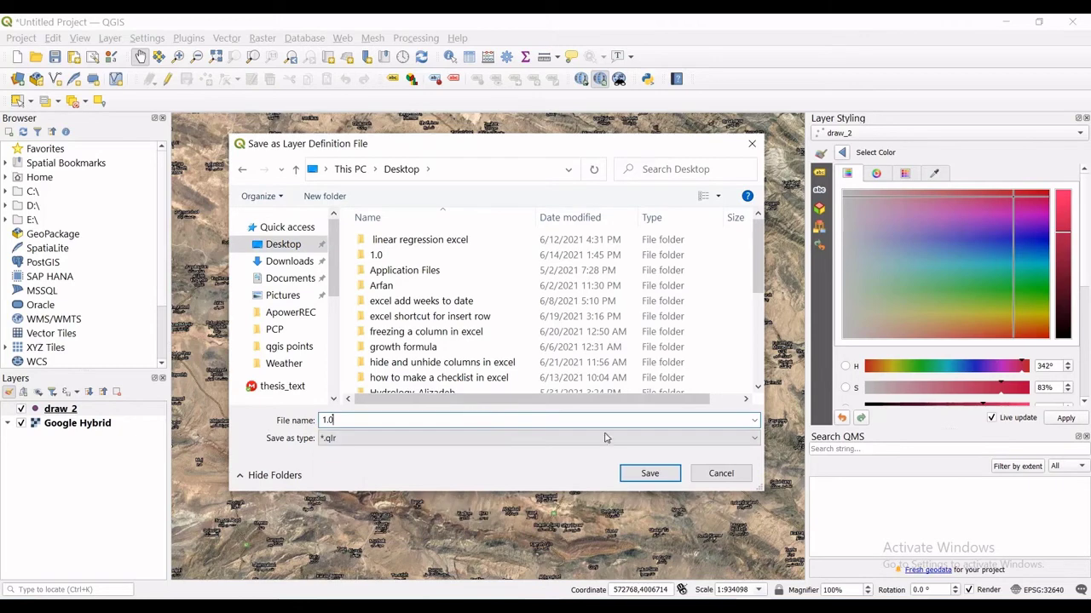
left_click(645, 472)
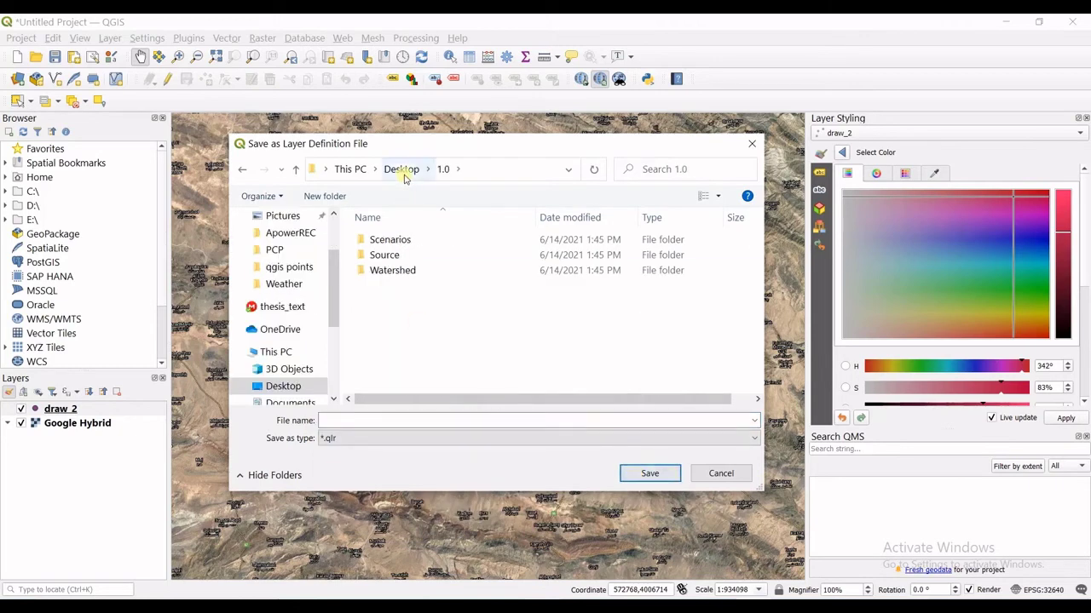
left_click(381, 420)
type("1")
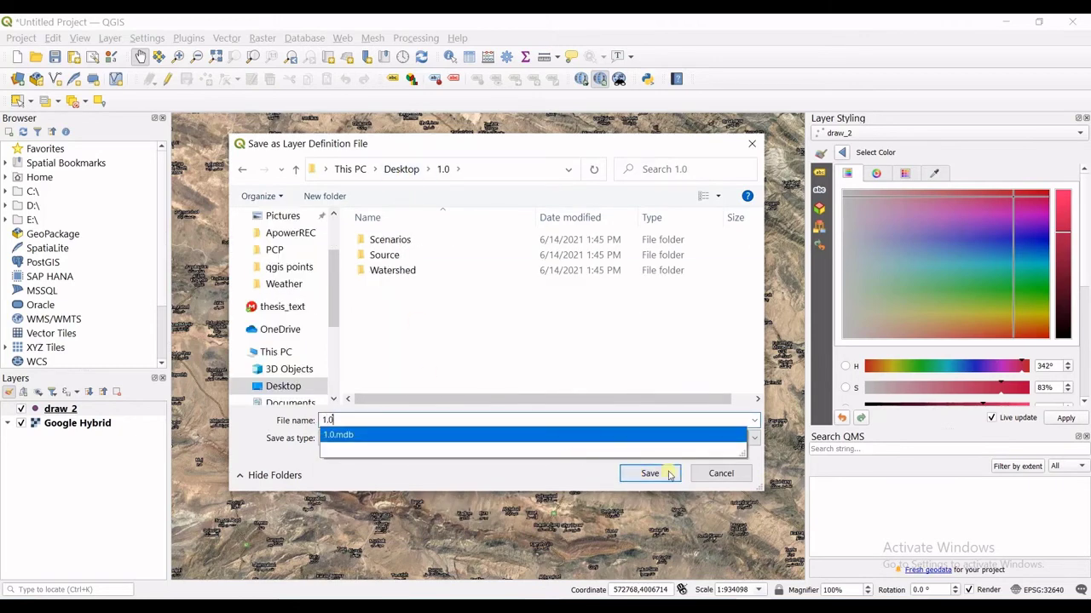
left_click(649, 473)
left_click(650, 473)
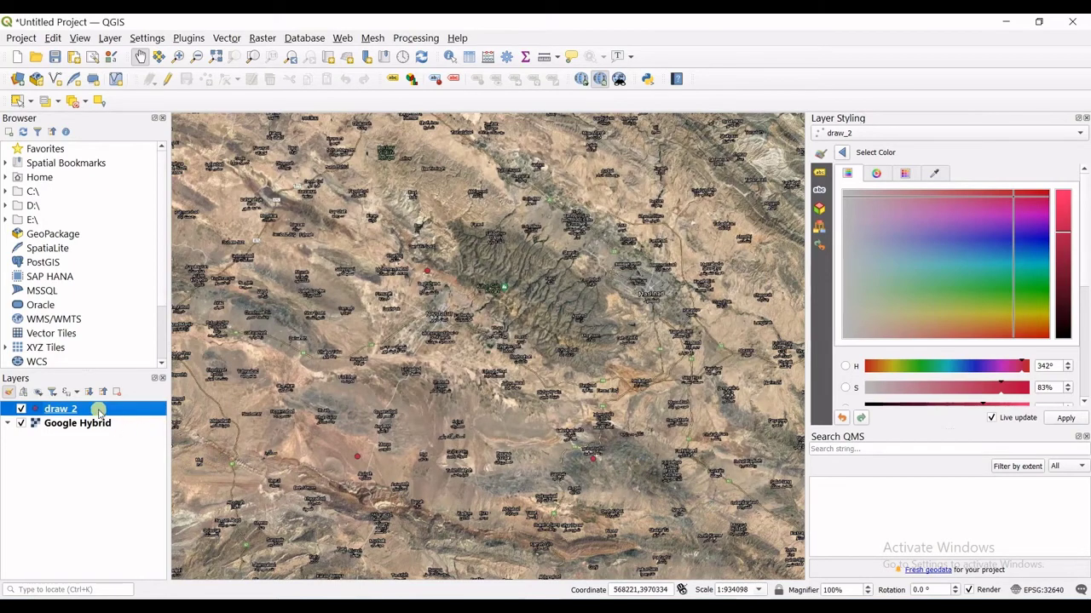
- Review the categories offered for saving draw_2 as a QGIS layer style file, then close without saving
right_click(51, 417)
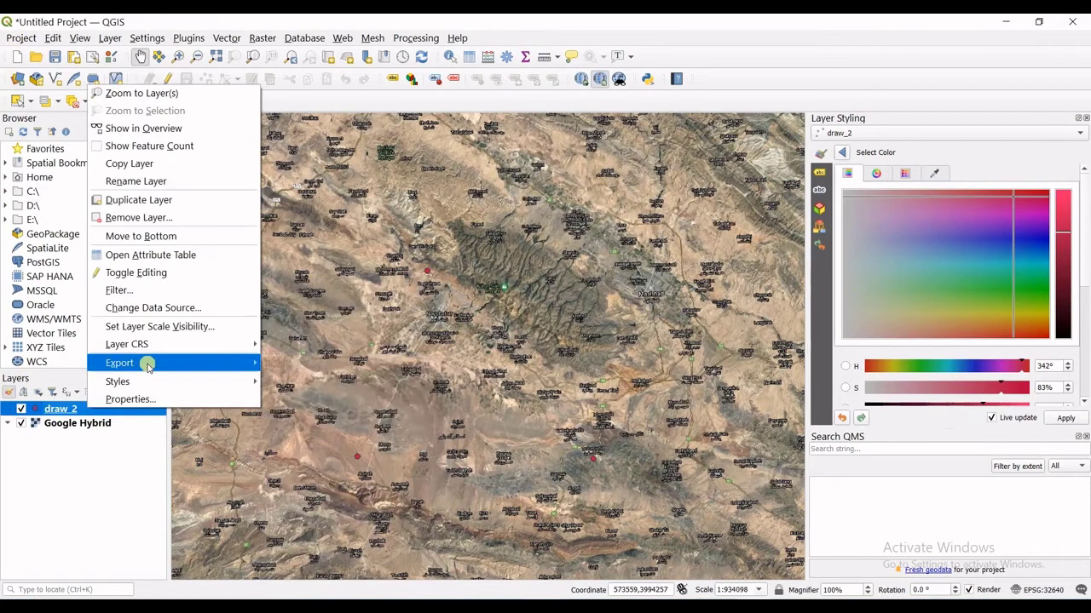
mouse_move(144, 363)
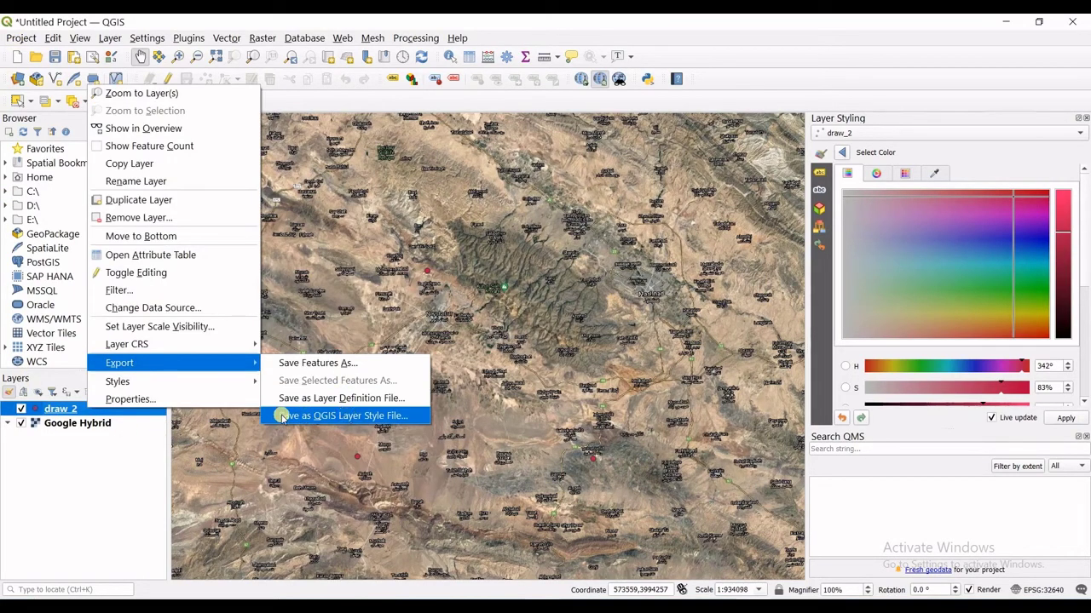
left_click(337, 417)
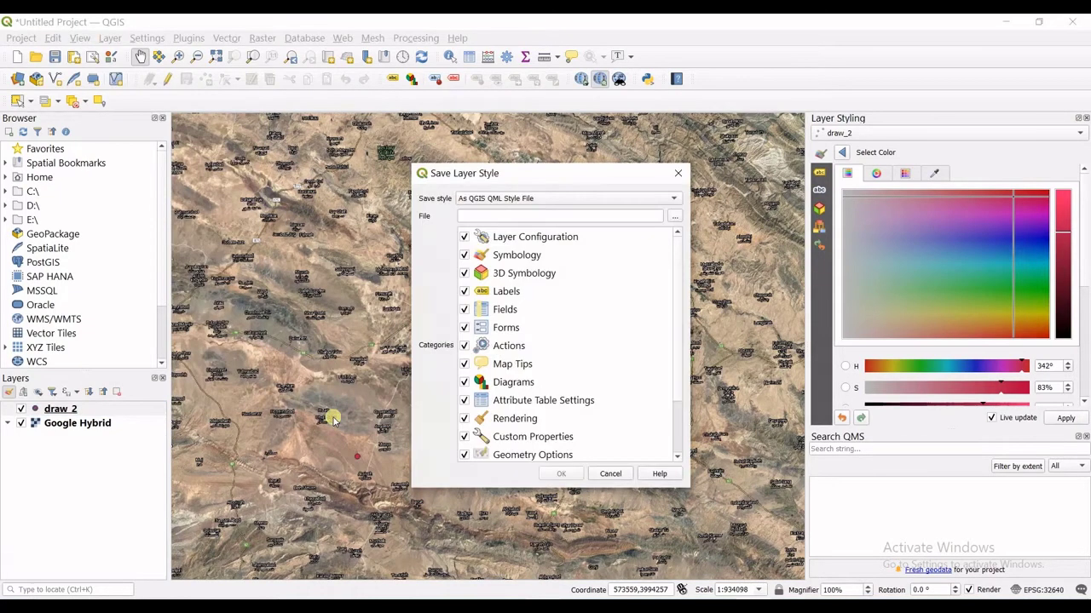
scroll(512, 245, "down", 3)
scroll(528, 273, "up", 3)
left_click(681, 174)
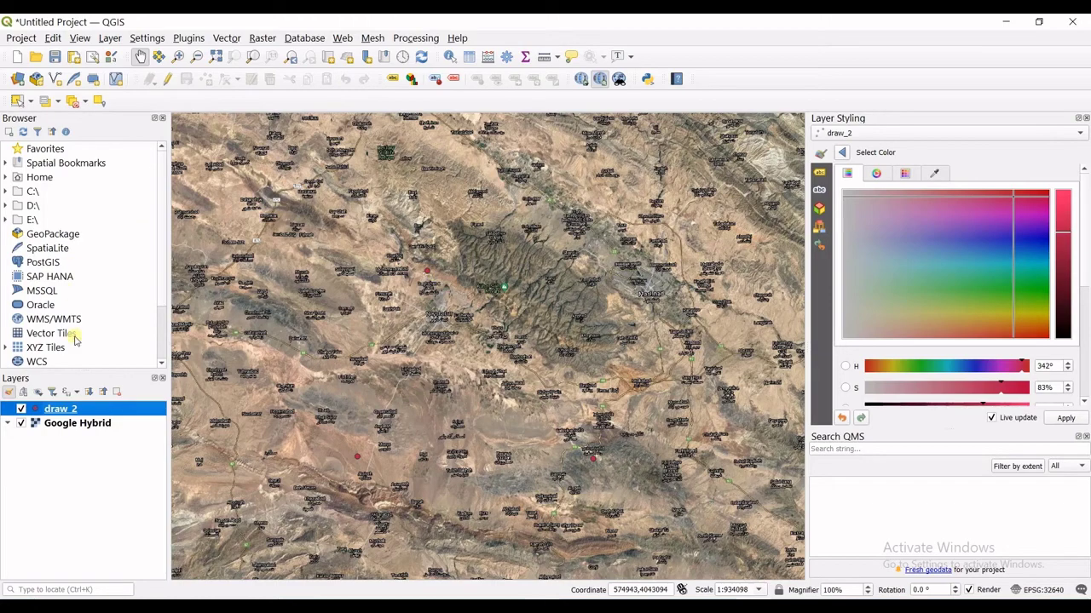
- Check the ESRI Shapefile format in the feature export settings for draw_2, and close them without saving
right_click(71, 410)
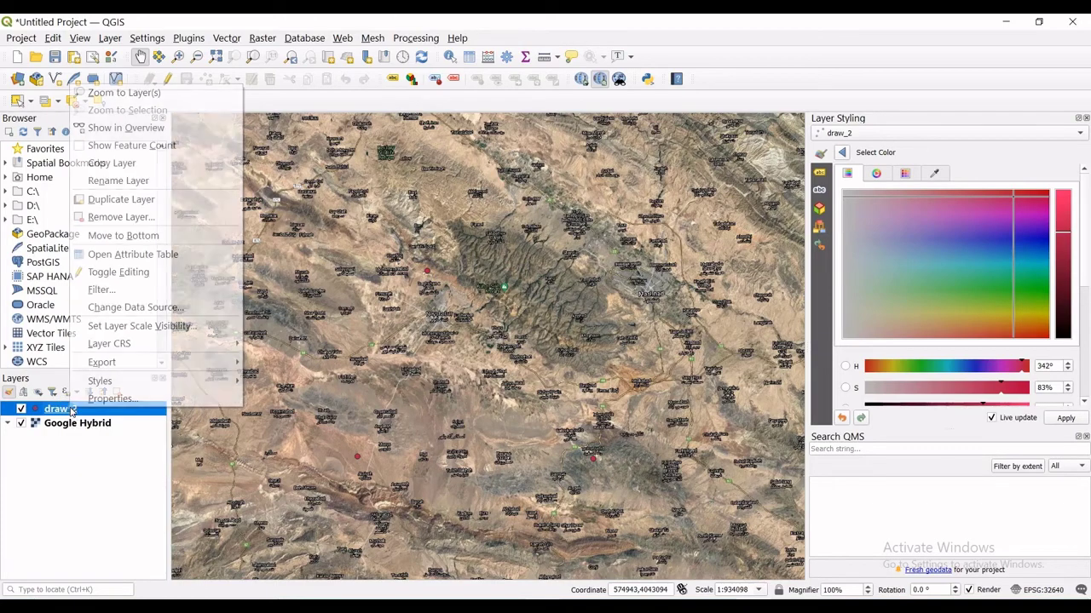
mouse_move(193, 364)
left_click(299, 363)
left_click(502, 199)
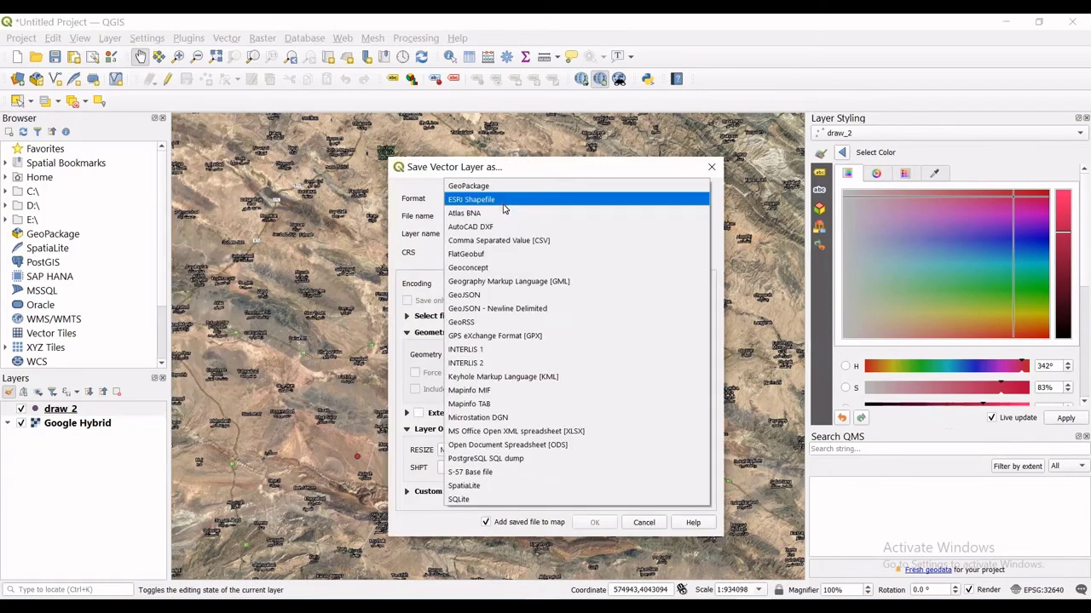
left_click(501, 200)
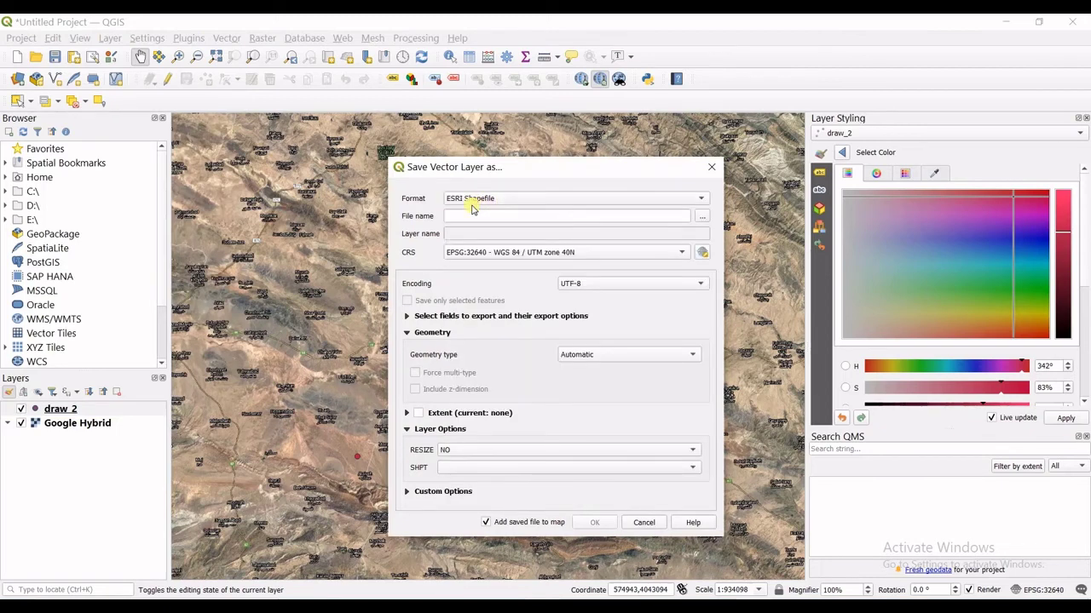
left_click(714, 168)
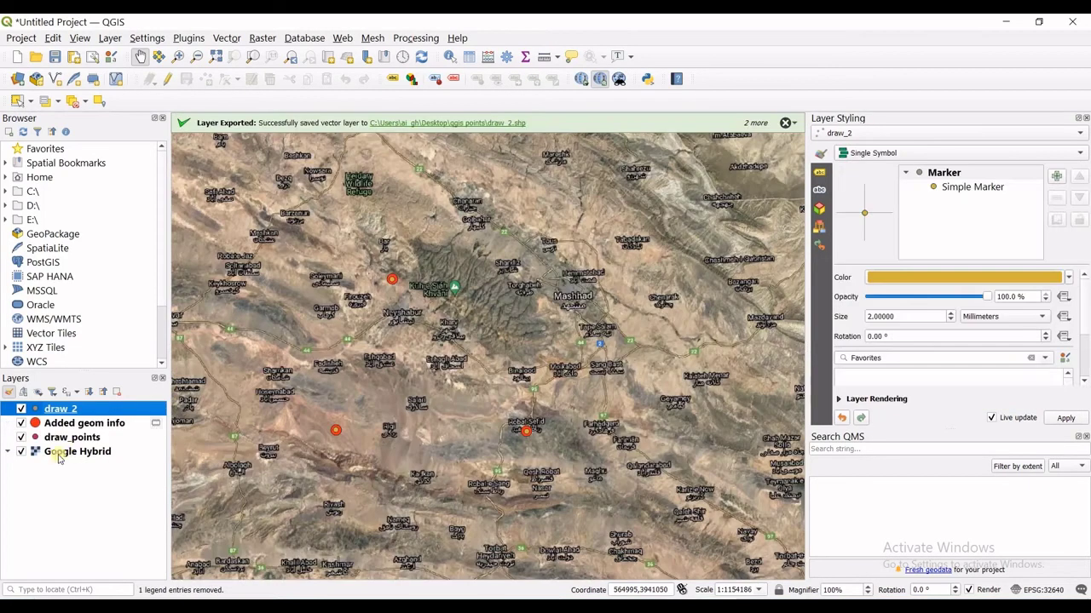
- Hide the draw_2 layer and remove it from the project
left_click(20, 409)
left_click(64, 437)
right_click(64, 437)
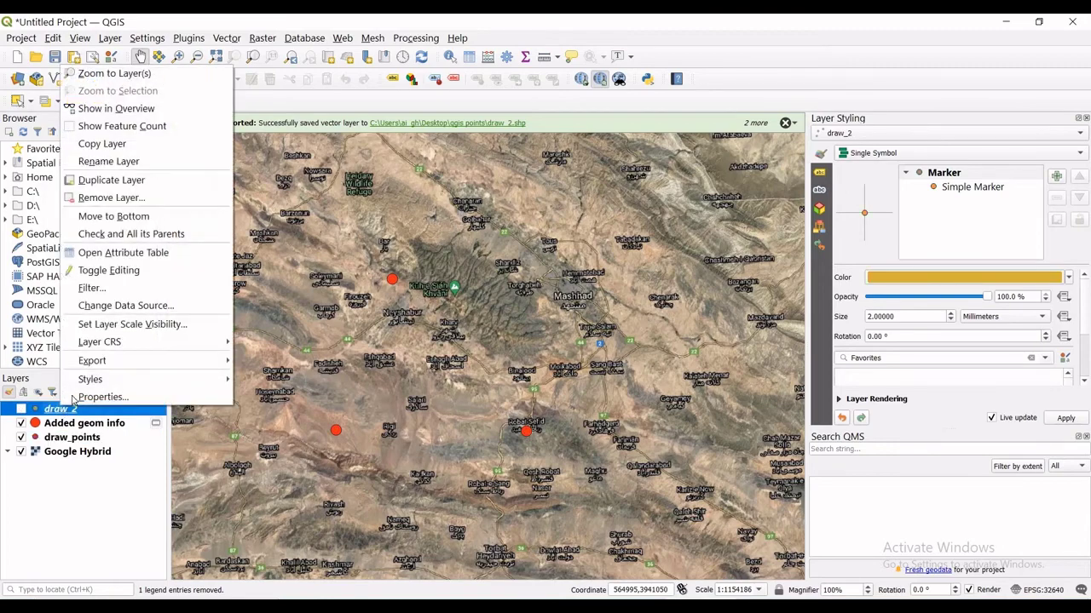
left_click(139, 197)
left_click(546, 328)
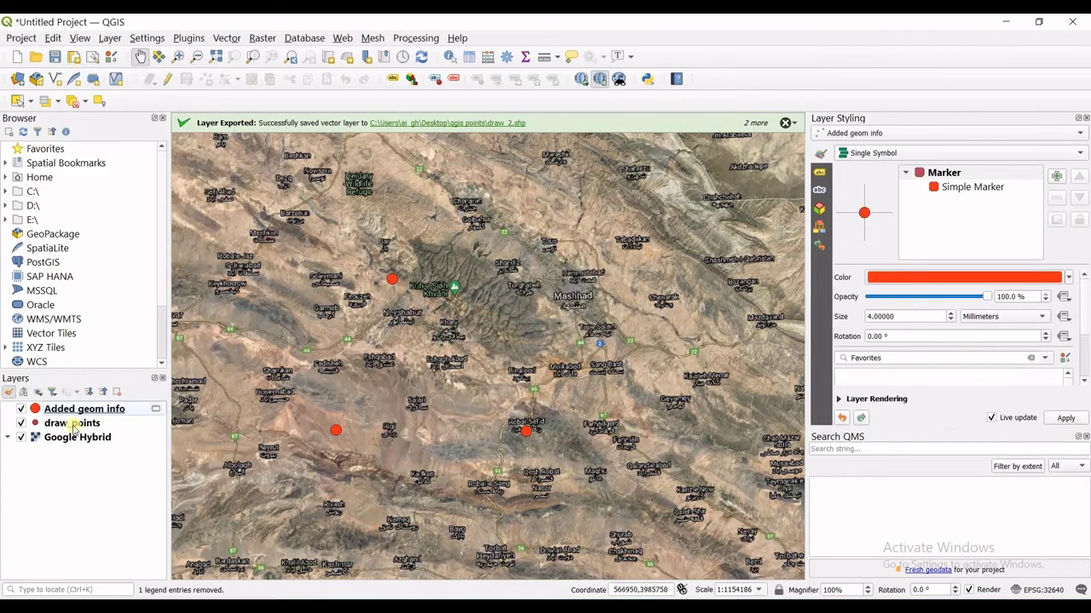
- Remove the Added geom info and draw_points layers from the project, keeping the Google Hybrid basemap
right_click(74, 408)
left_click(105, 196)
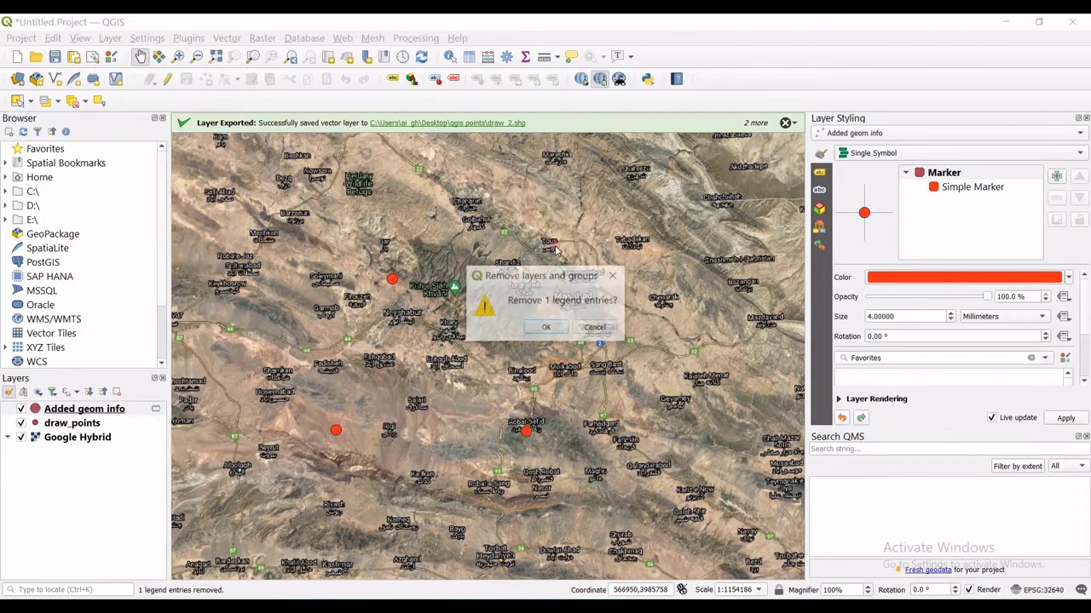
left_click(546, 328)
right_click(98, 410)
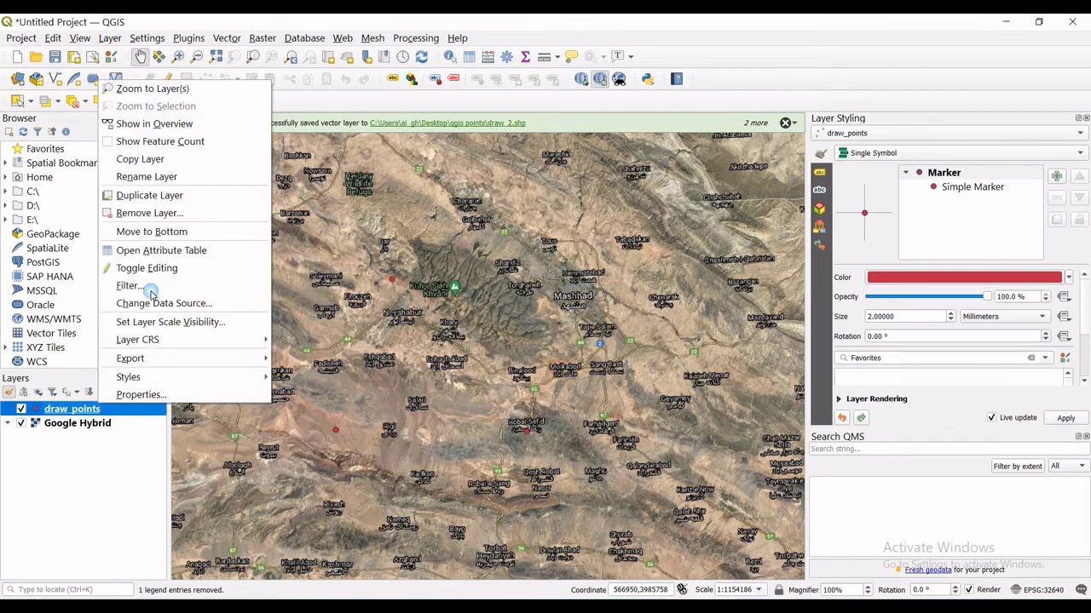
left_click(156, 212)
left_click(543, 327)
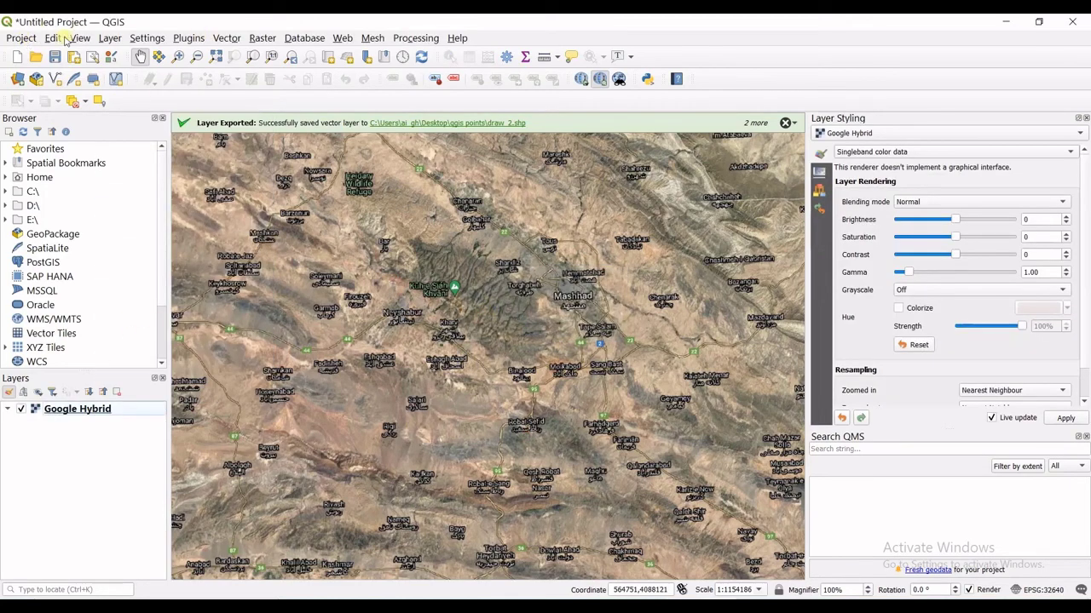
- Start adding a vector layer from a file and browse to the qgis points folder on the Desktop
left_click(109, 41)
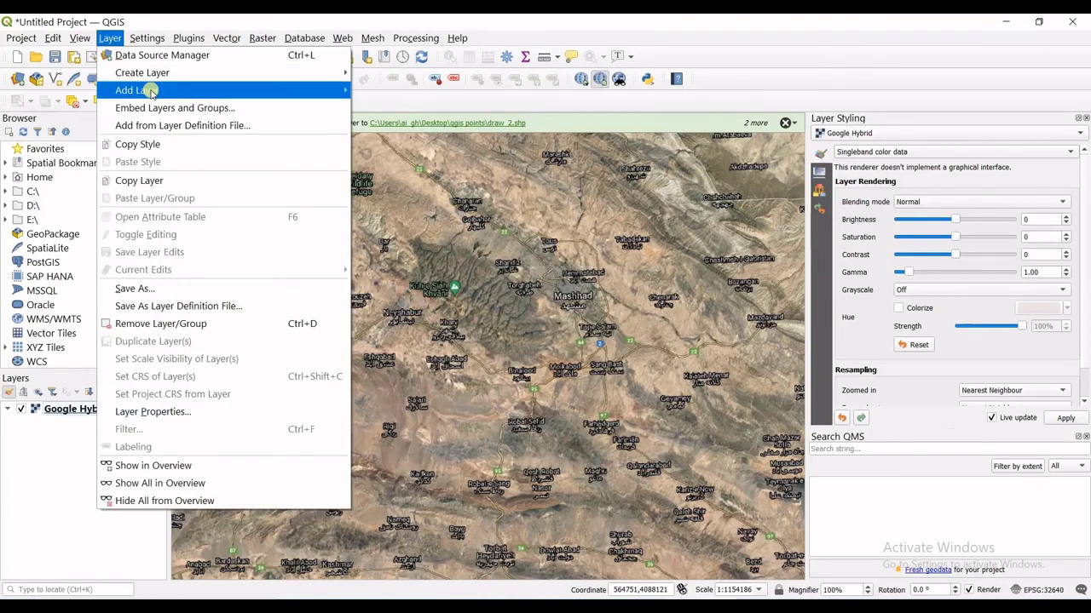
mouse_move(150, 89)
left_click(400, 90)
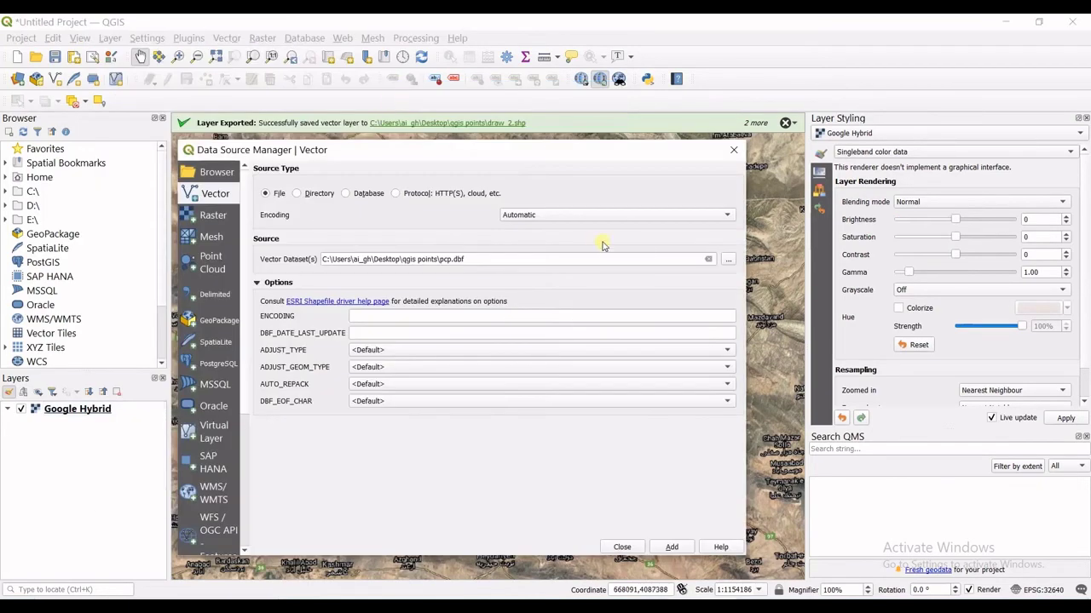
left_click(728, 260)
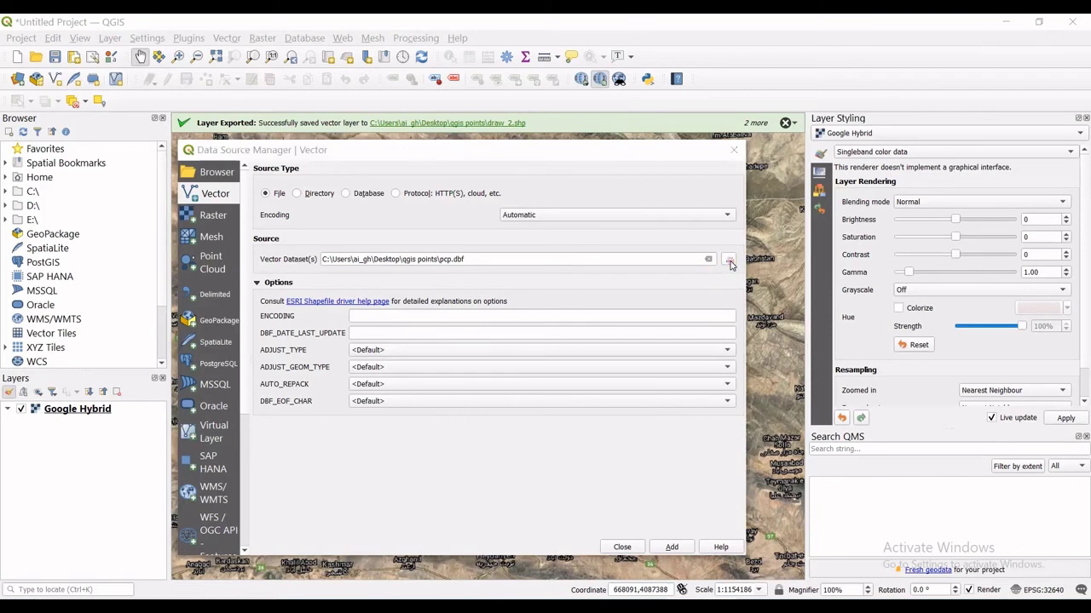
left_click(355, 197)
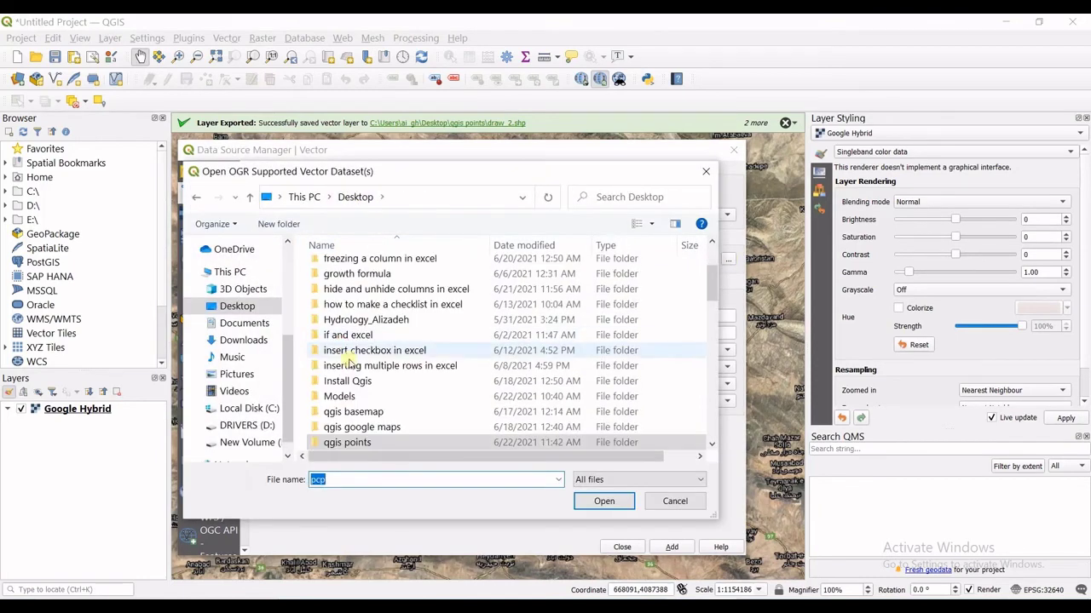
double_click(371, 442)
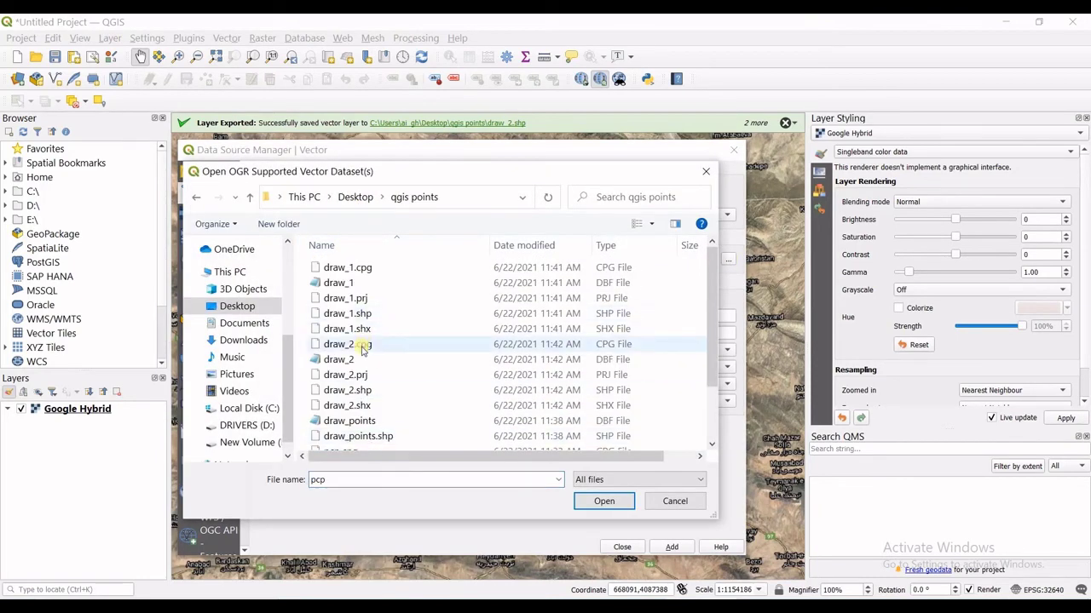
- Select draw_2.dbf as the vector dataset, add it to the map and close the data source manager
scroll(366, 289, "down", 1)
scroll(367, 289, "down", 1)
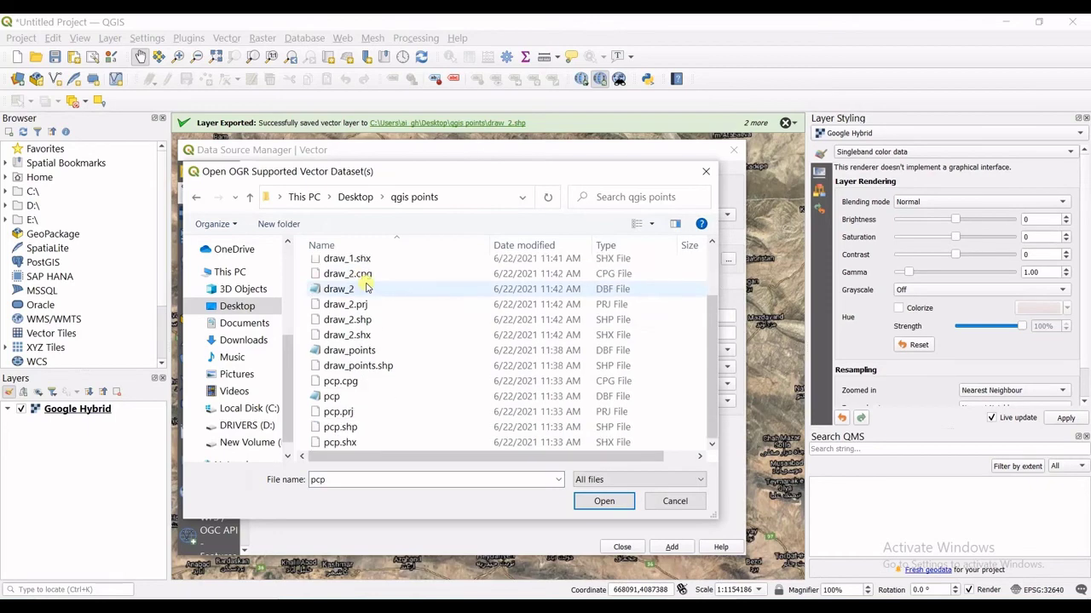
scroll(366, 288, "up", 2)
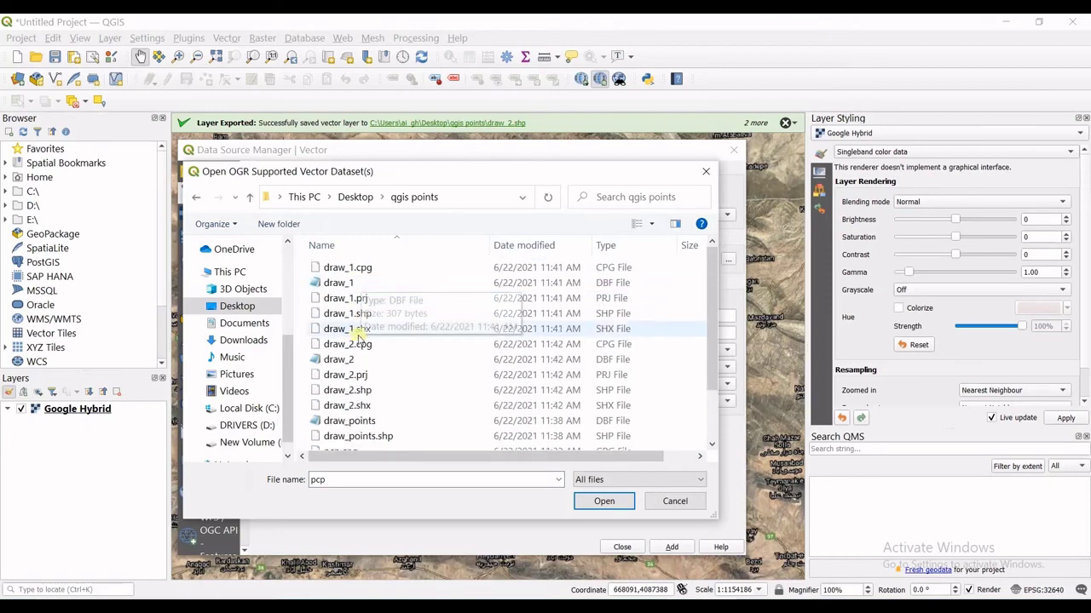
left_click(354, 359)
left_click(603, 503)
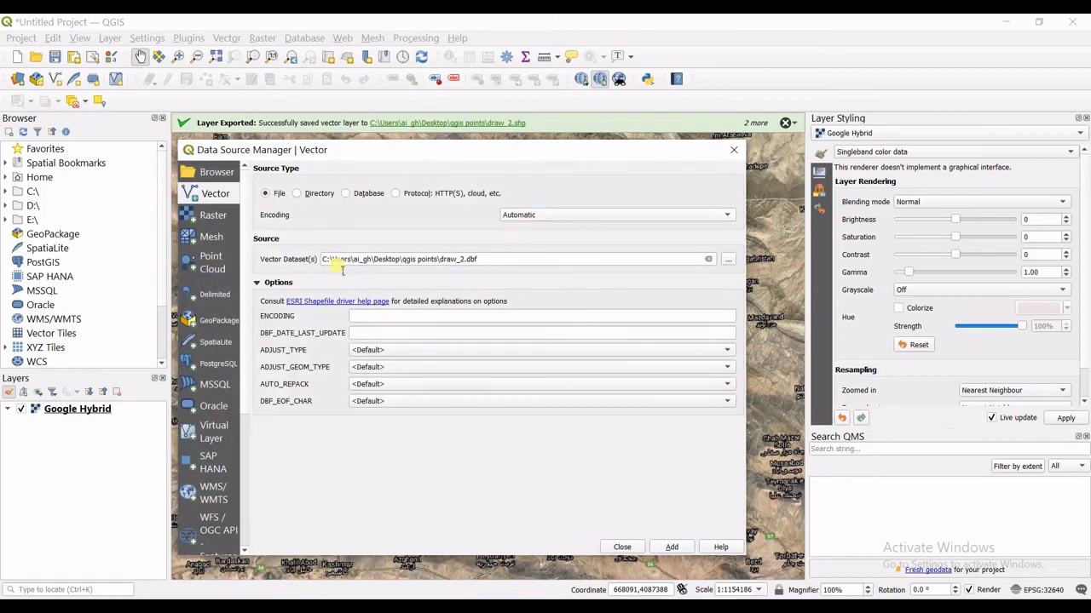
left_click(671, 547)
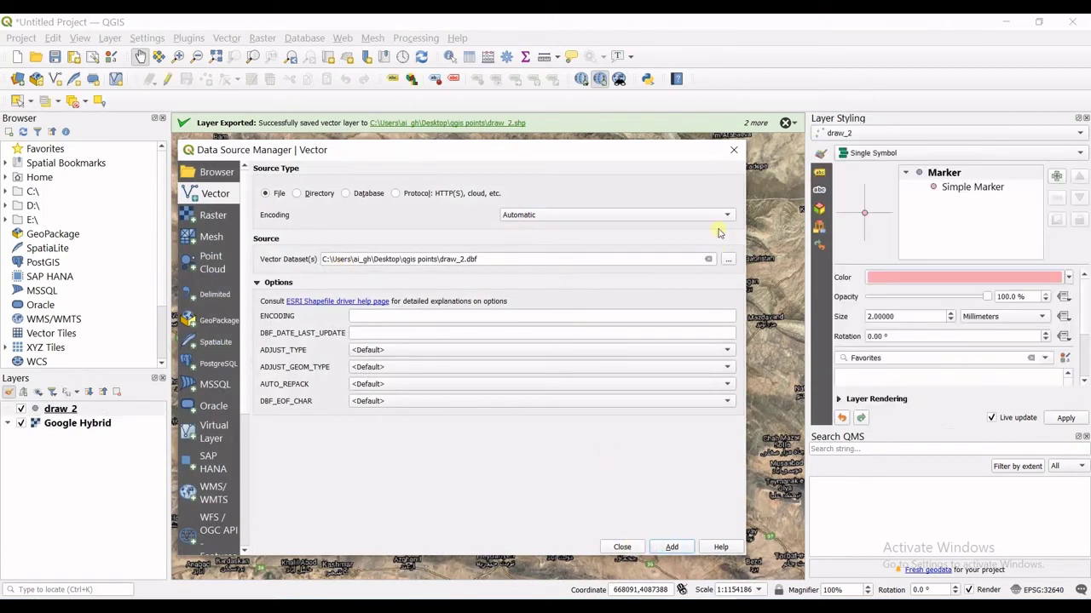
left_click(733, 150)
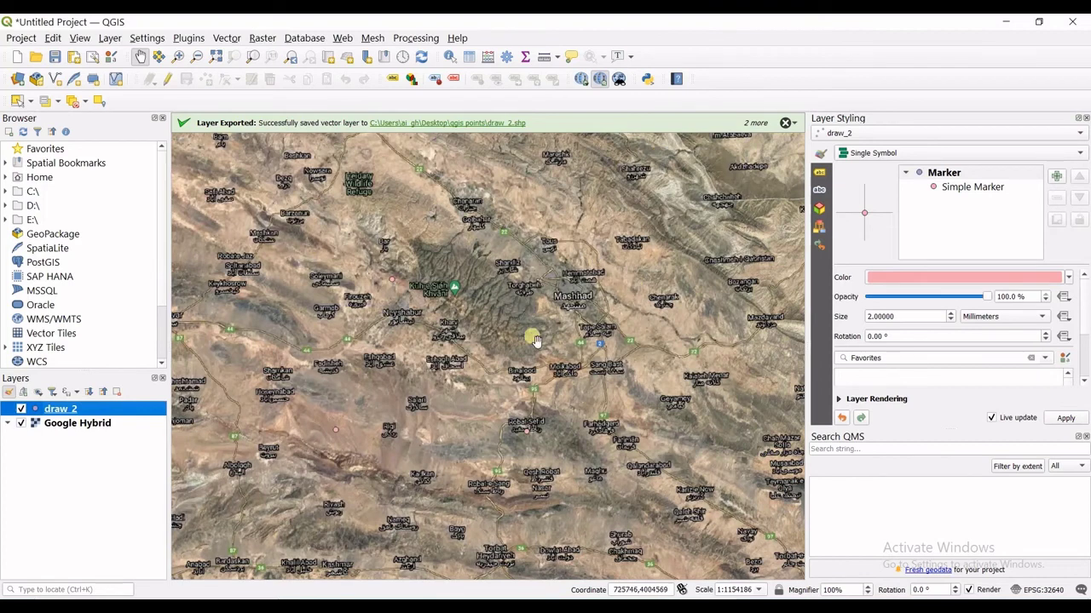
- Set the saturation of the draw_2 marker colour to 91% and check the coordinate fields in the layer's attribute table
left_click(908, 285)
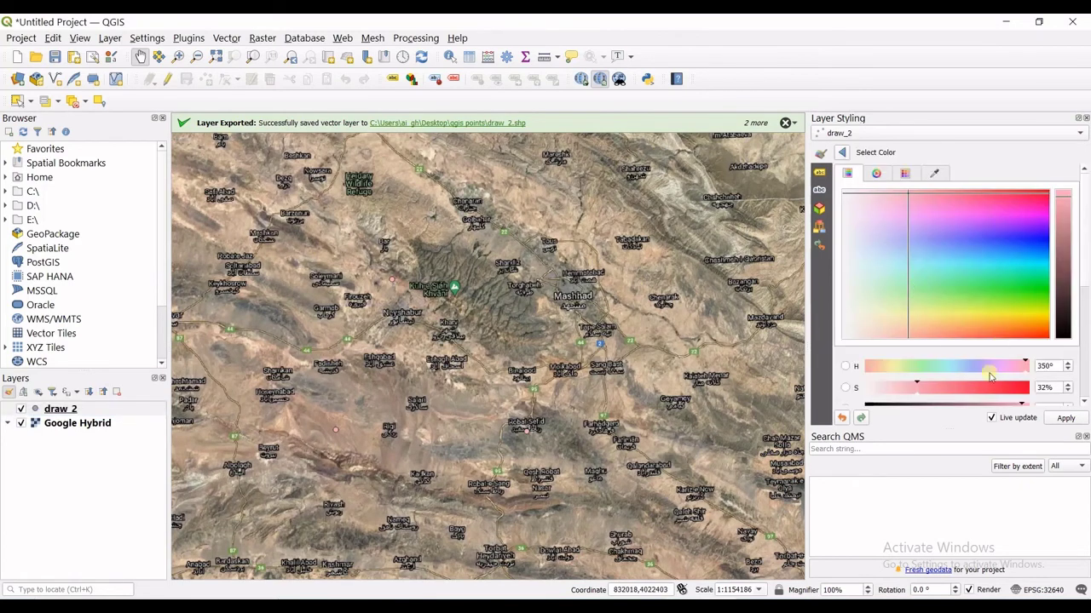
left_click(1016, 388)
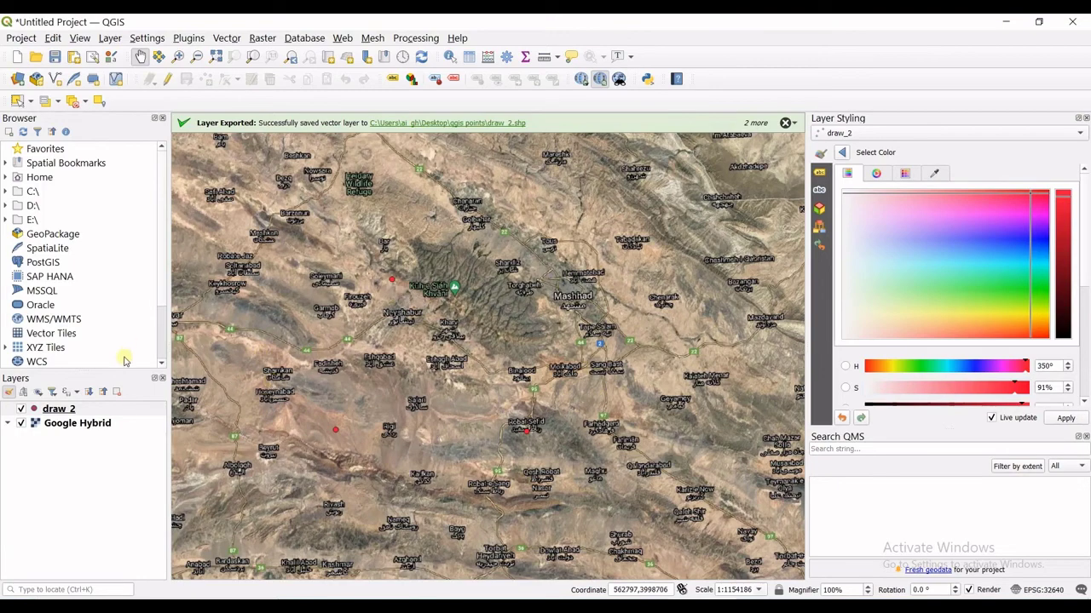
right_click(111, 412)
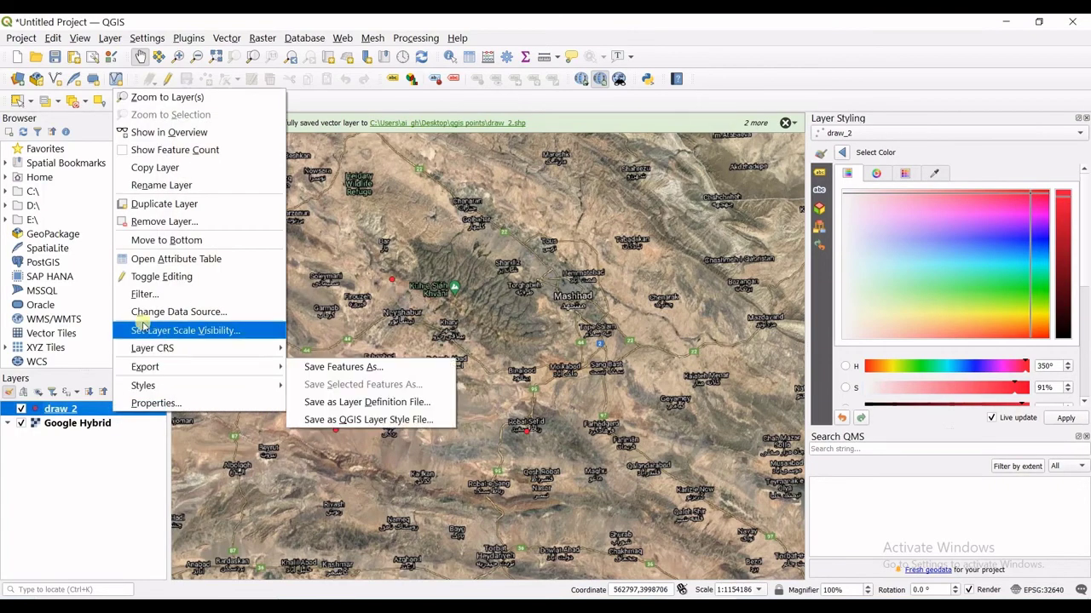
left_click(186, 260)
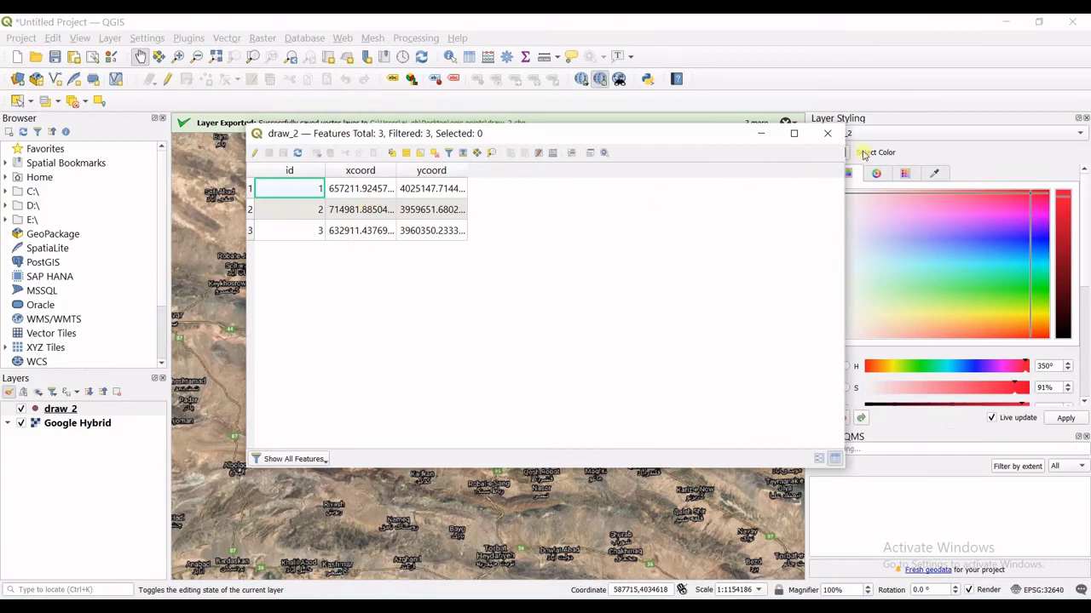
left_click(823, 134)
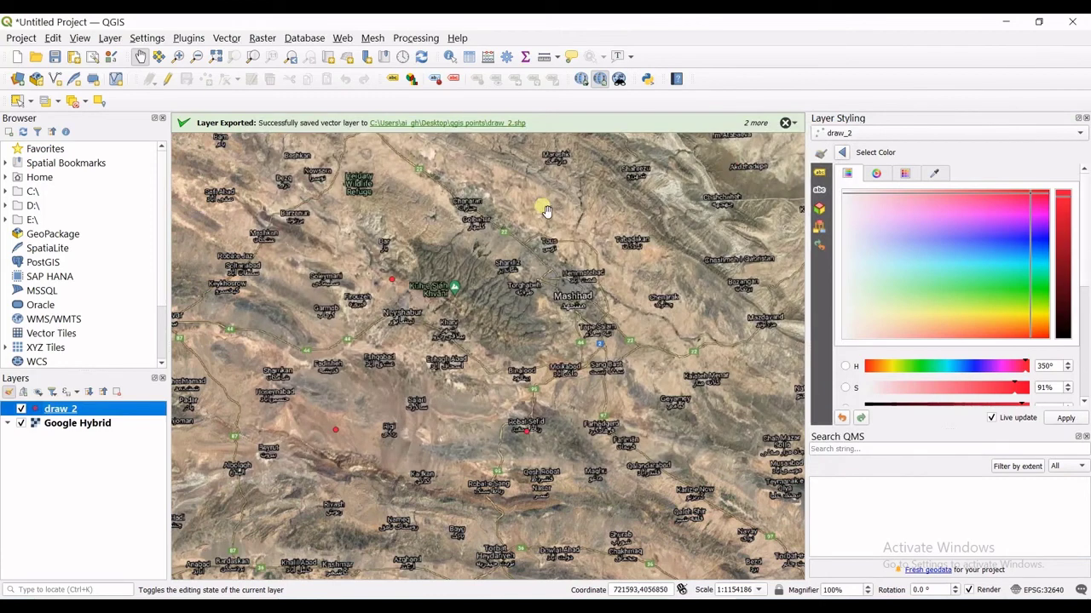